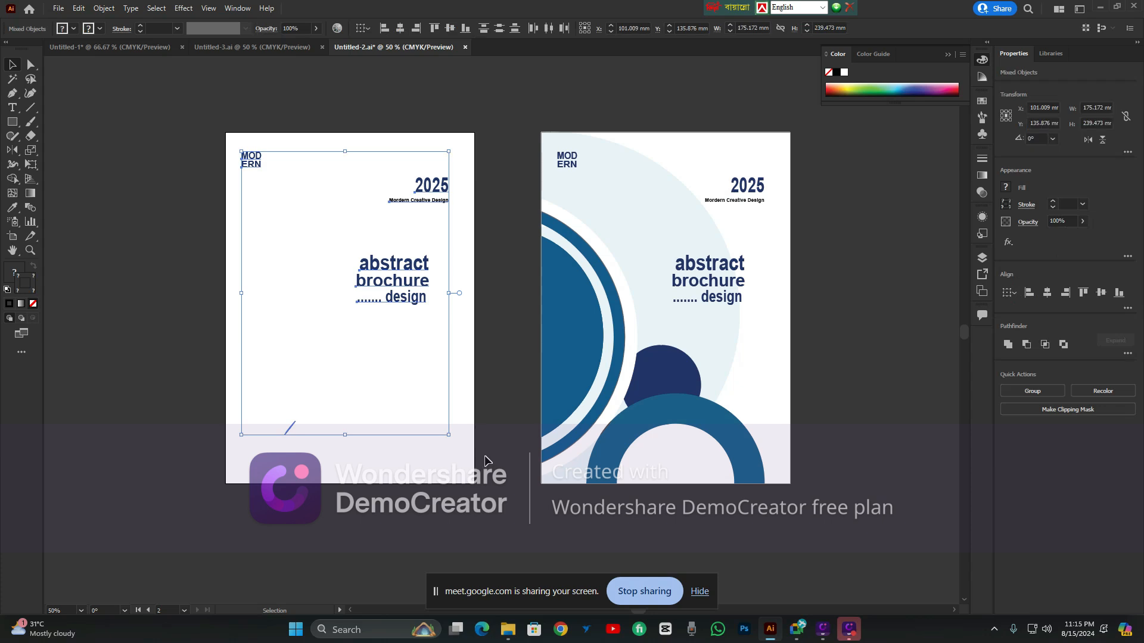
Delete the selected cover text and small slanted line from the first artboard
key(Delete)
scroll(598, 350, right, 2)
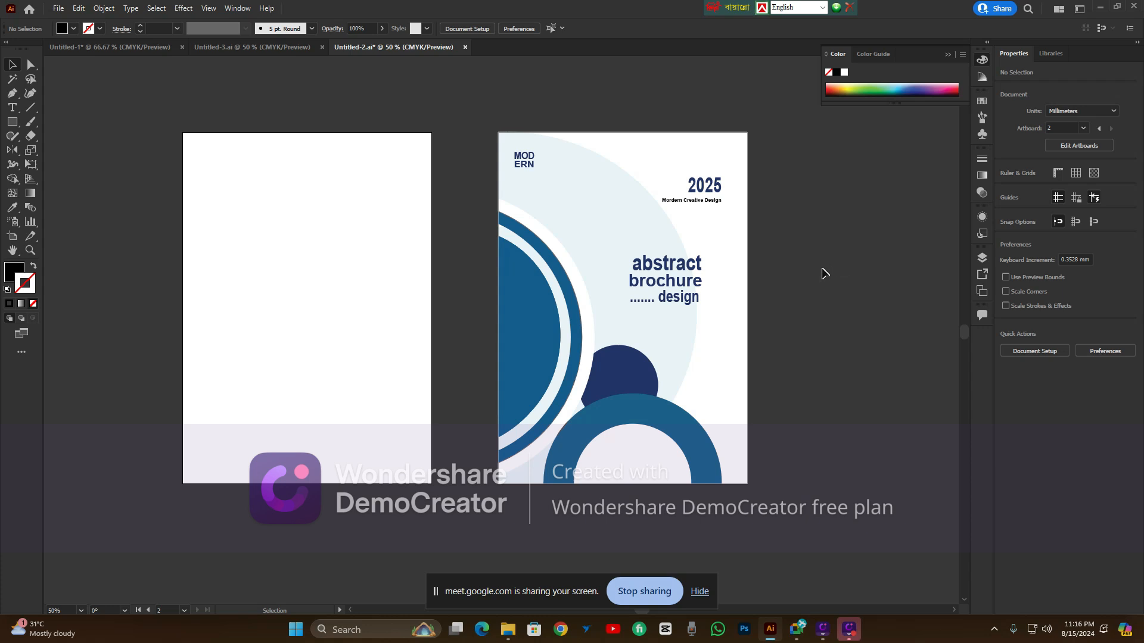
Move the "abstract", "brochure" and "....... design" text lines from the finished cover to the upper left corner of the blank artboard
drag(693, 263, 337, 166)
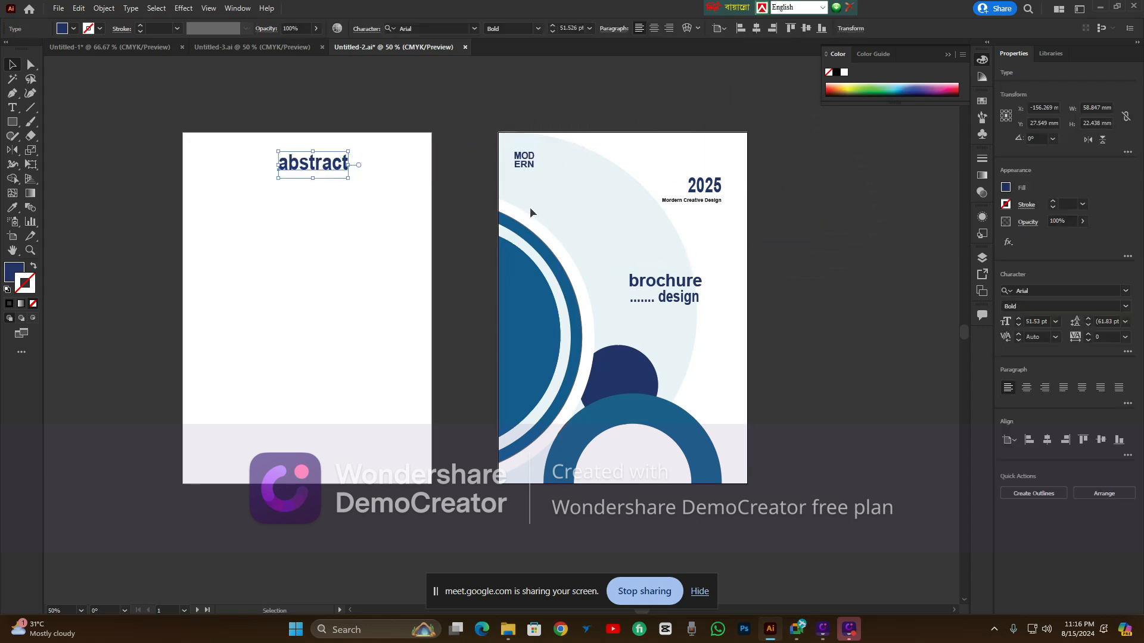
drag(675, 282, 324, 185)
click(364, 216)
drag(679, 307, 325, 203)
drag(323, 139, 335, 220)
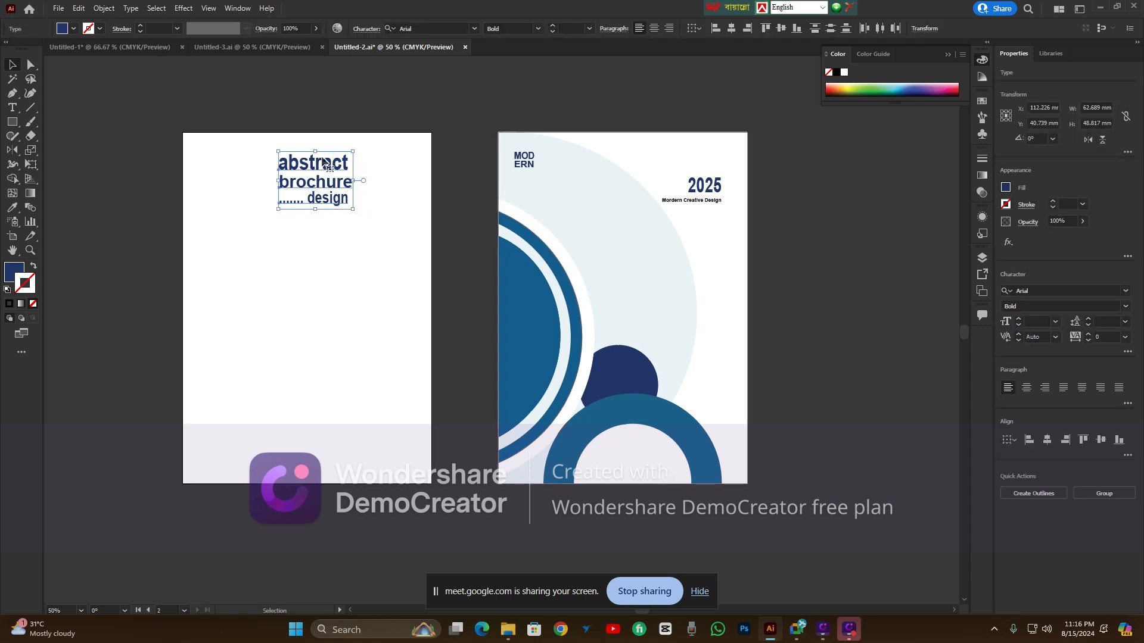
drag(325, 168, 227, 147)
click(477, 159)
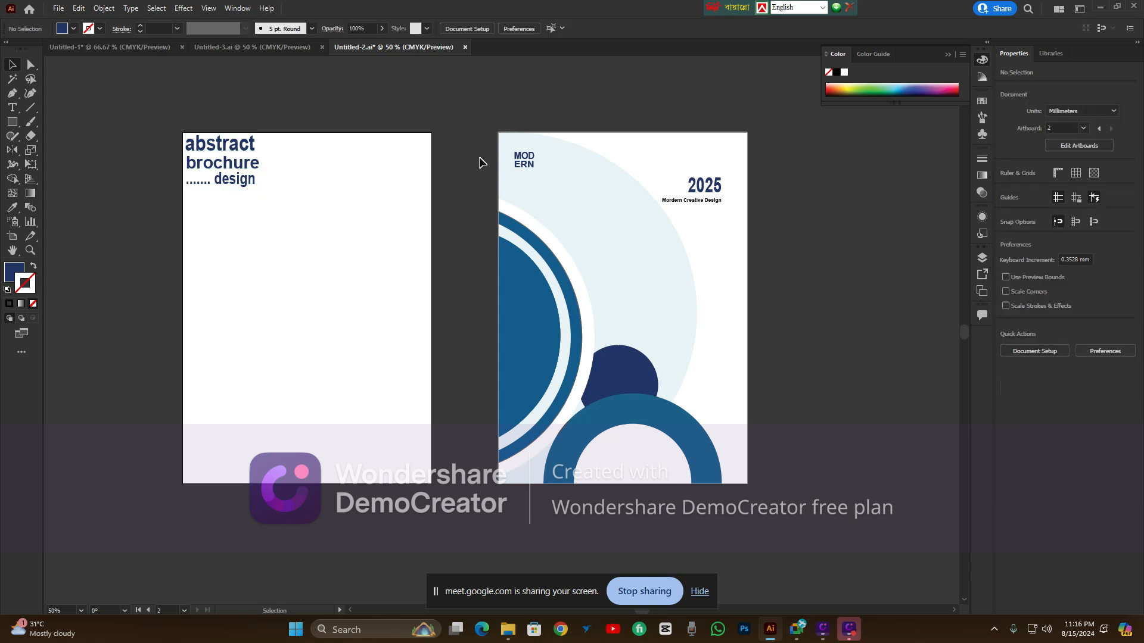
Gather "MOD ERN", "2025" and "Mordern Creative Design" beside the title lines and move all the text outside the finished cover, to its right
drag(524, 156, 289, 167)
drag(702, 187, 340, 174)
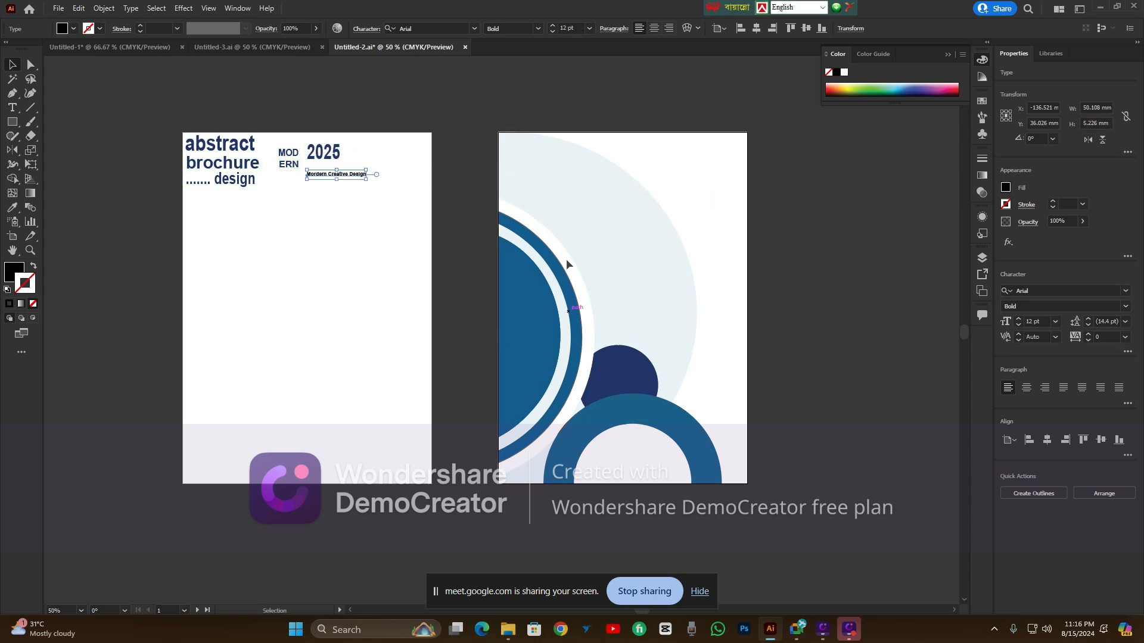
drag(156, 115, 375, 192)
drag(313, 158, 894, 178)
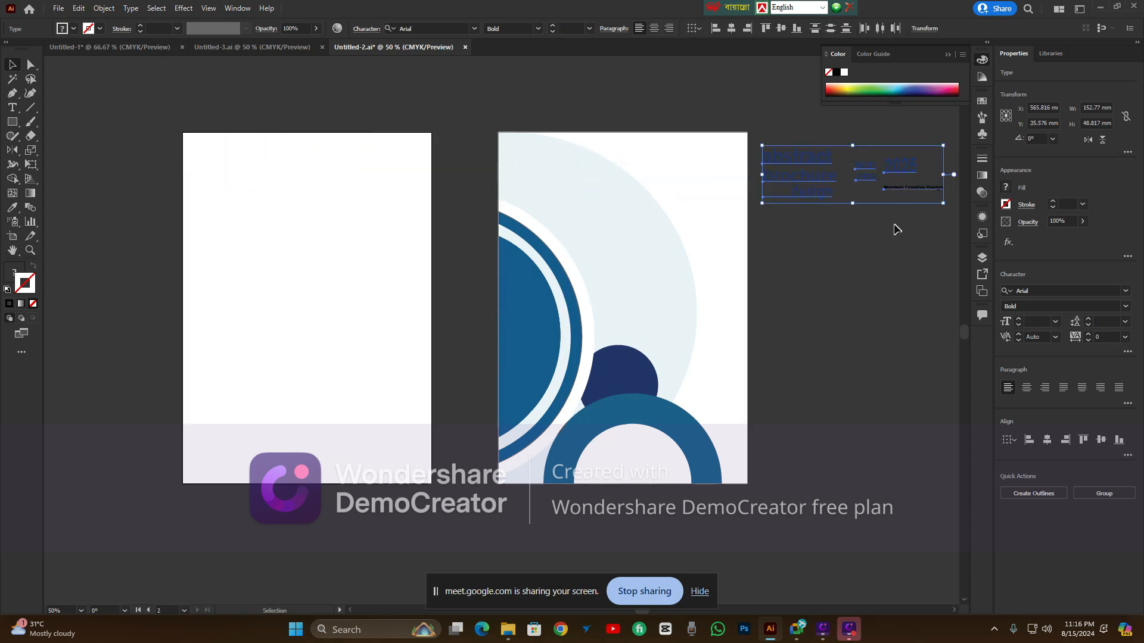
click(892, 249)
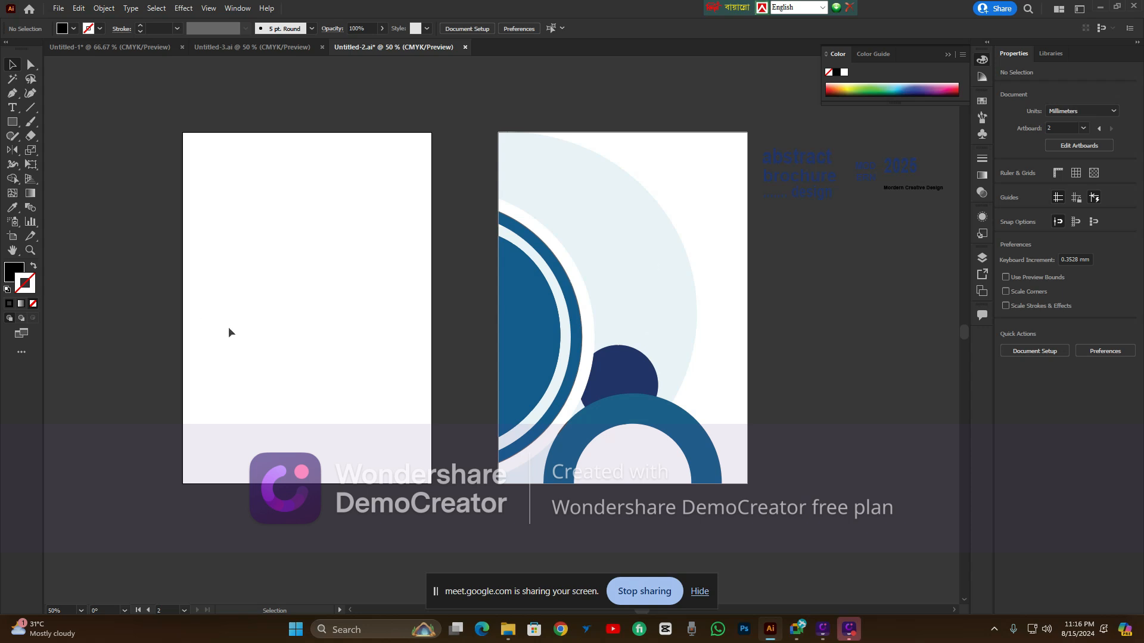
scroll(709, 333, left, 2)
scroll(709, 333, right, 1)
scroll(707, 327, down, 1)
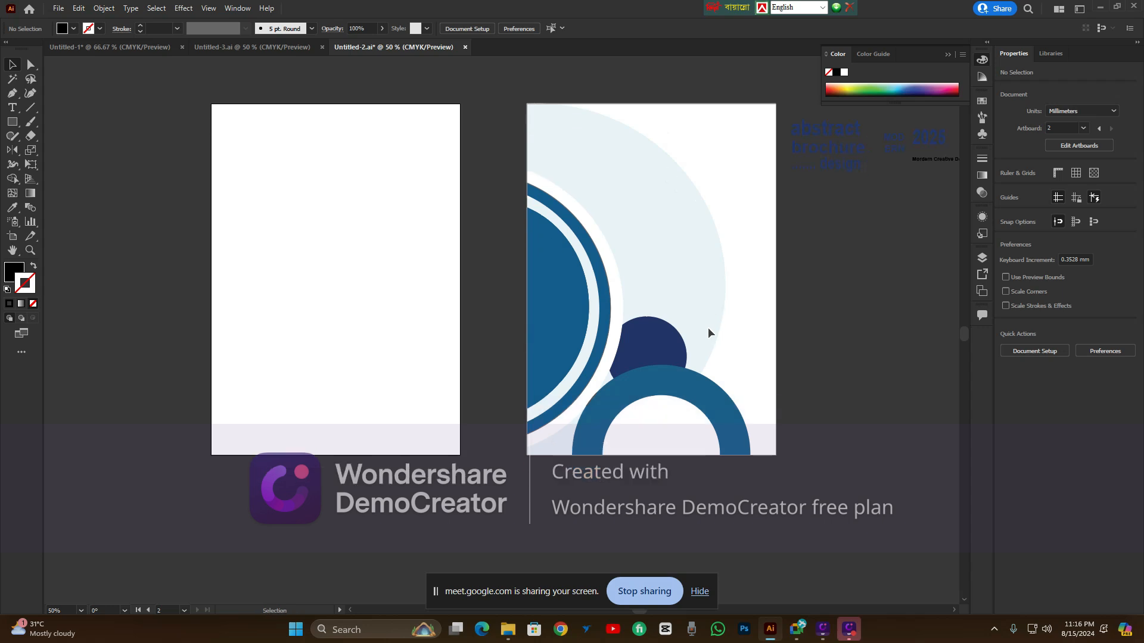
scroll(691, 334, up, 2)
scroll(691, 340, left, 2)
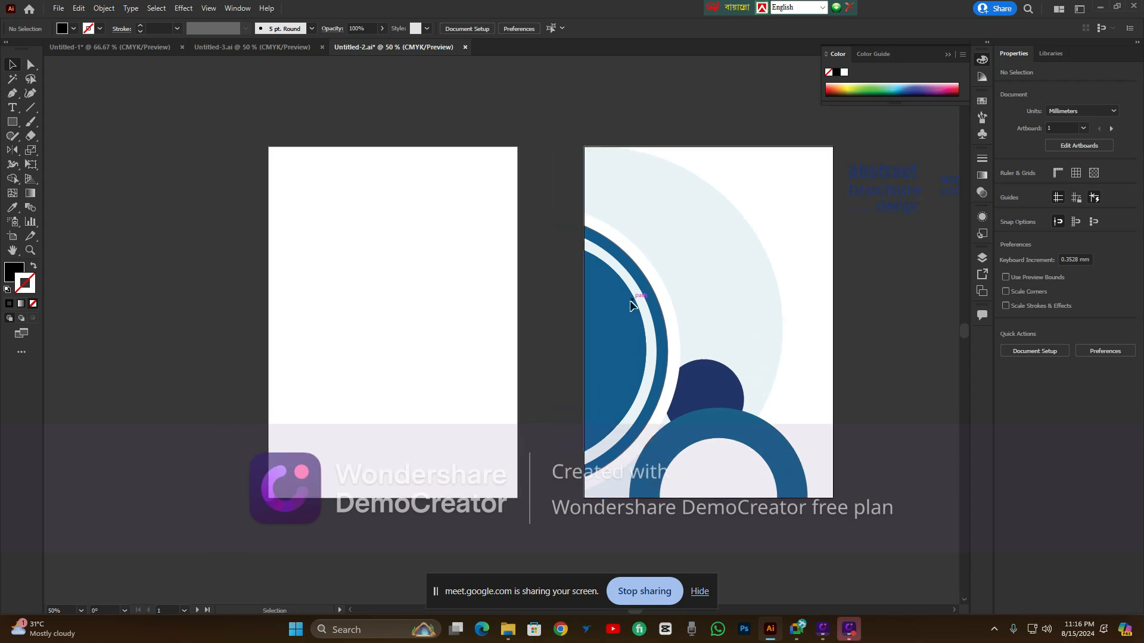
right_click(550, 225)
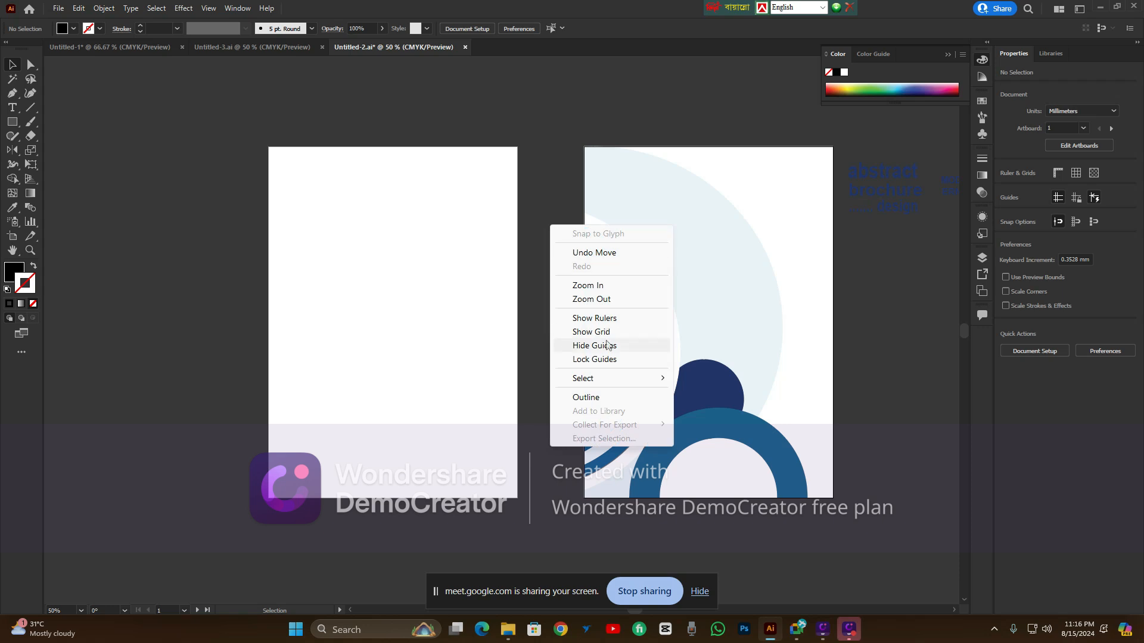
click(621, 181)
right_click(638, 205)
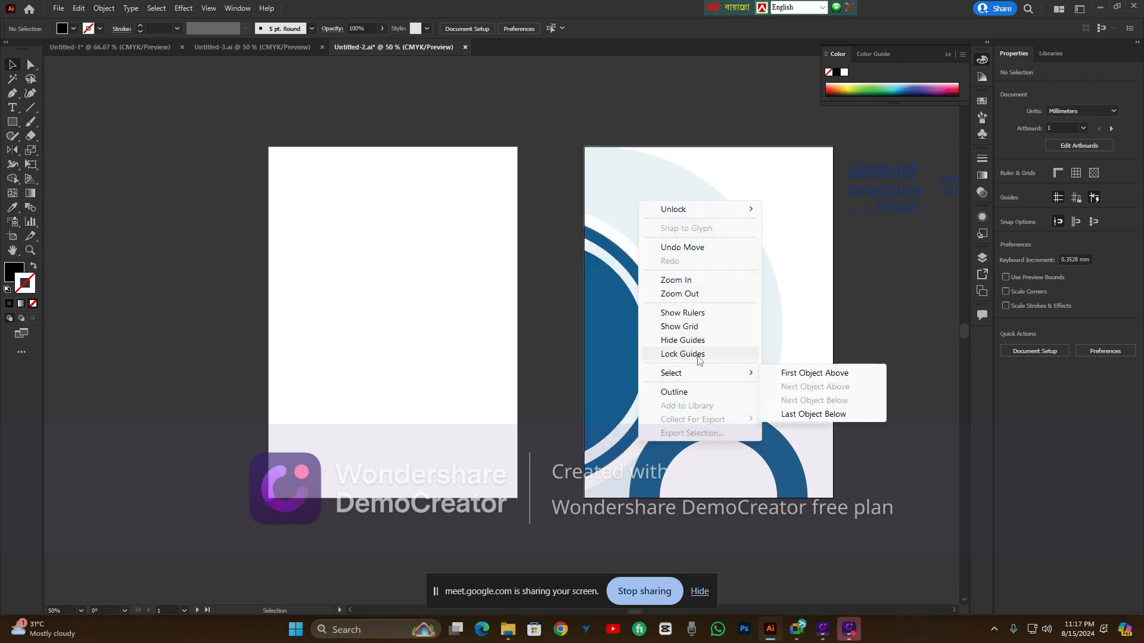
click(803, 305)
drag(590, 270, 786, 456)
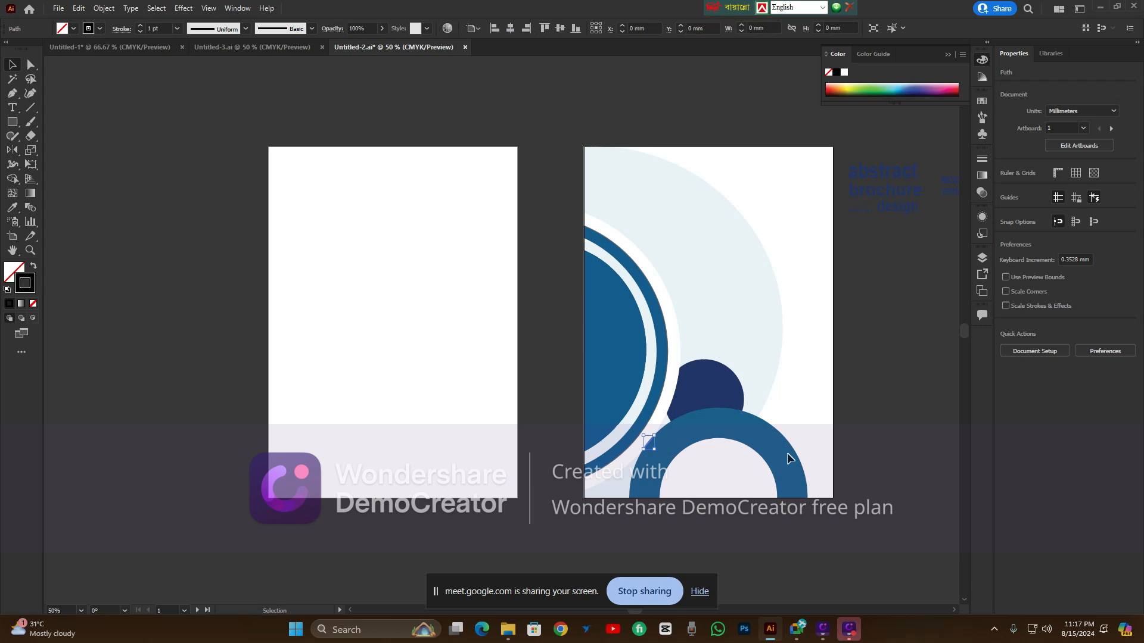
click(732, 417)
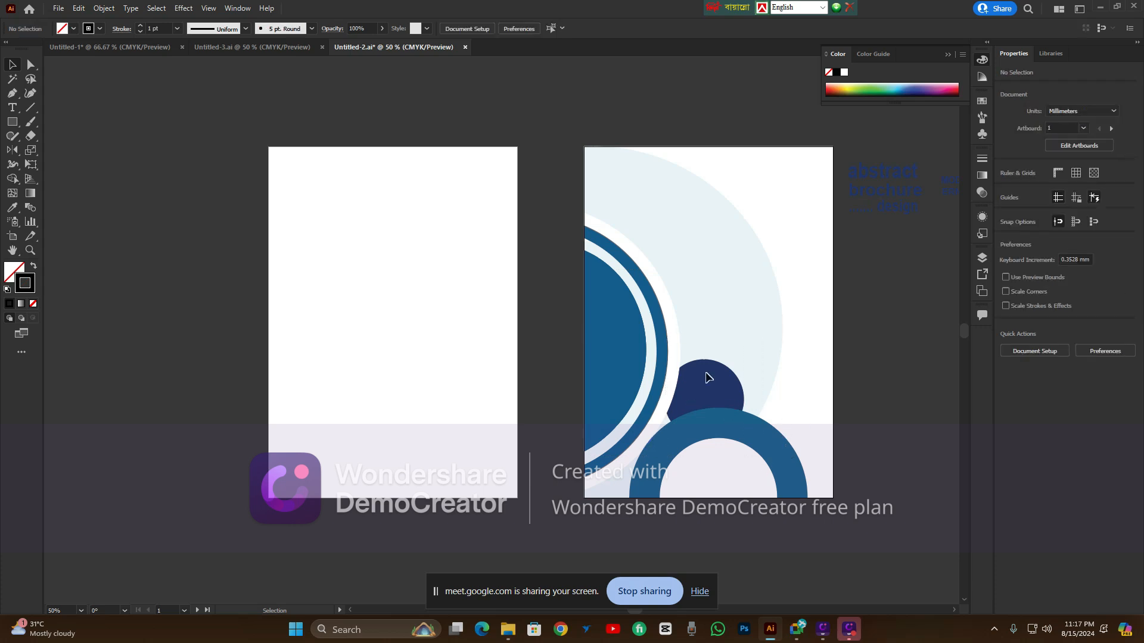
Examine the AUTUMN poster's shapes in Untitled-3.ai and return to the Untitled-2.ai brochure document
click(220, 48)
click(568, 167)
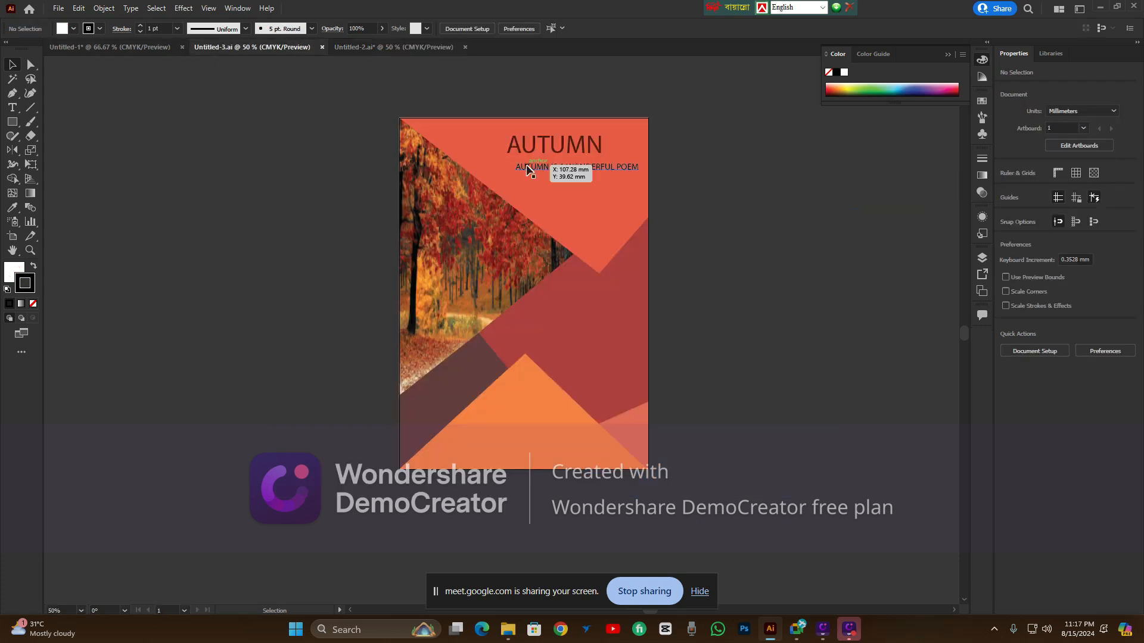
click(542, 214)
click(597, 301)
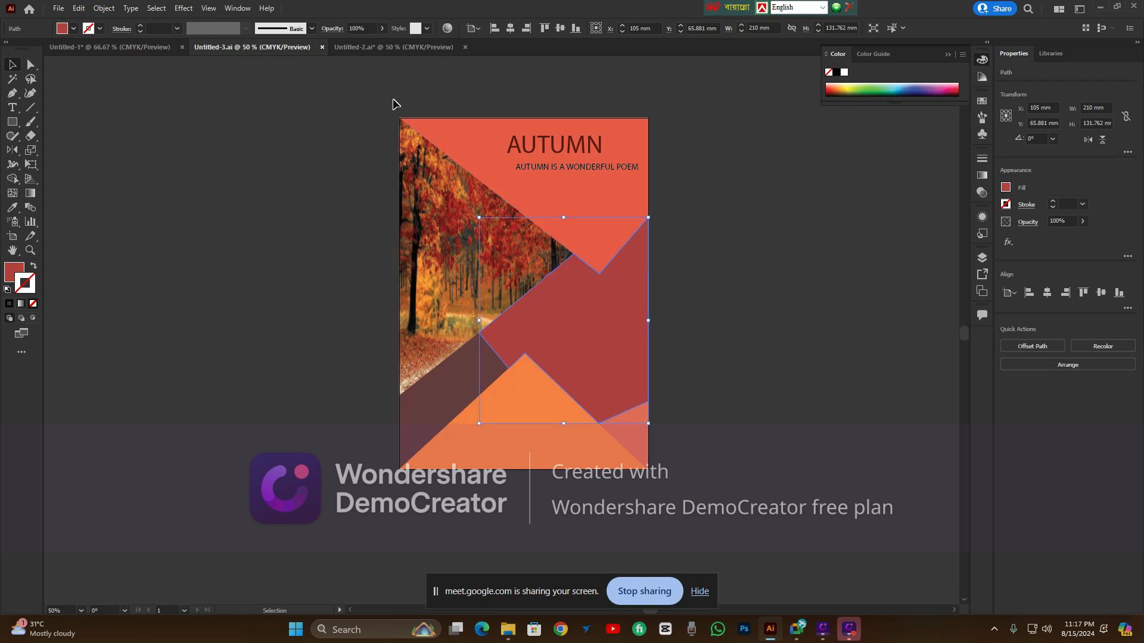
click(360, 48)
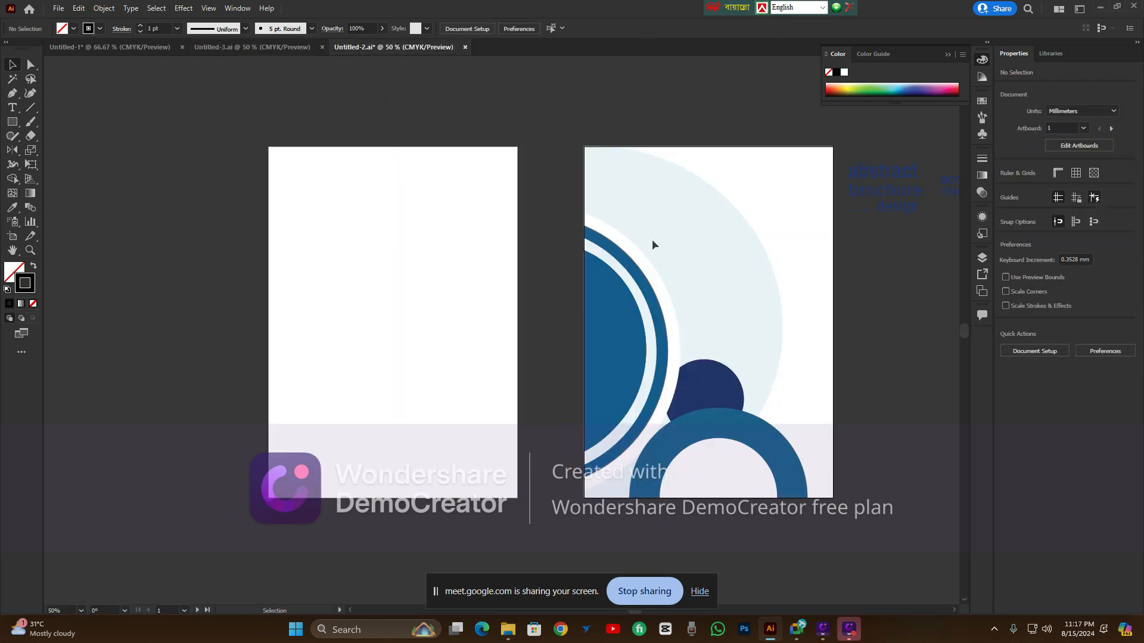
Draw an unfilled circle about 298 mm in diameter around the middle of the blank artboard with the Ellipse tool
scroll(621, 249, left, 1)
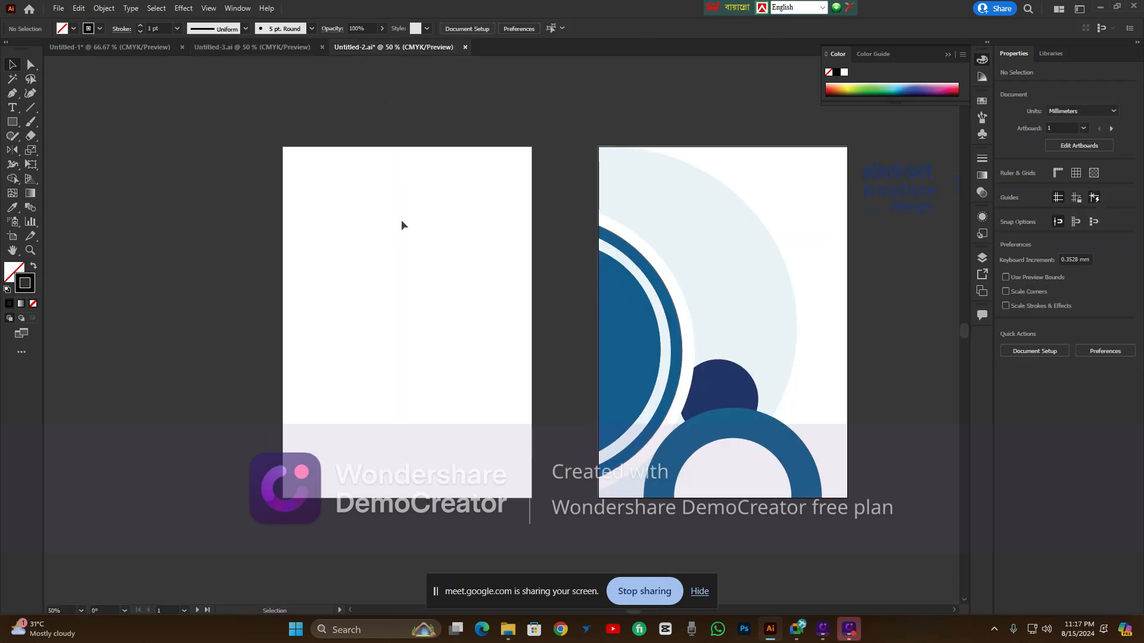
click(12, 122)
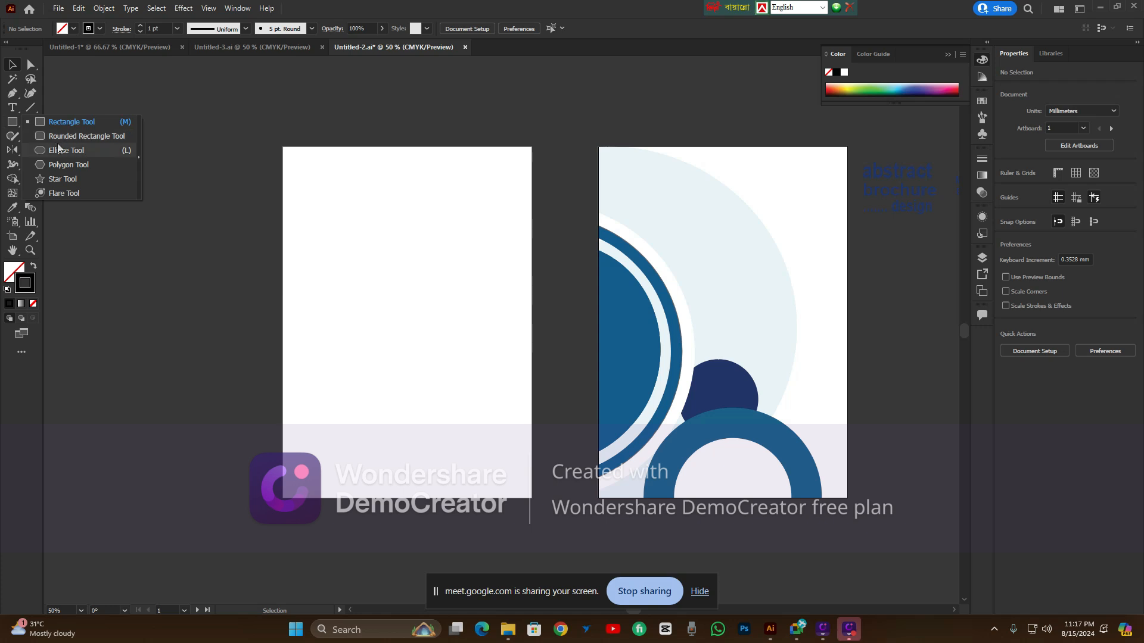
click(55, 151)
scroll(340, 234, down, 2)
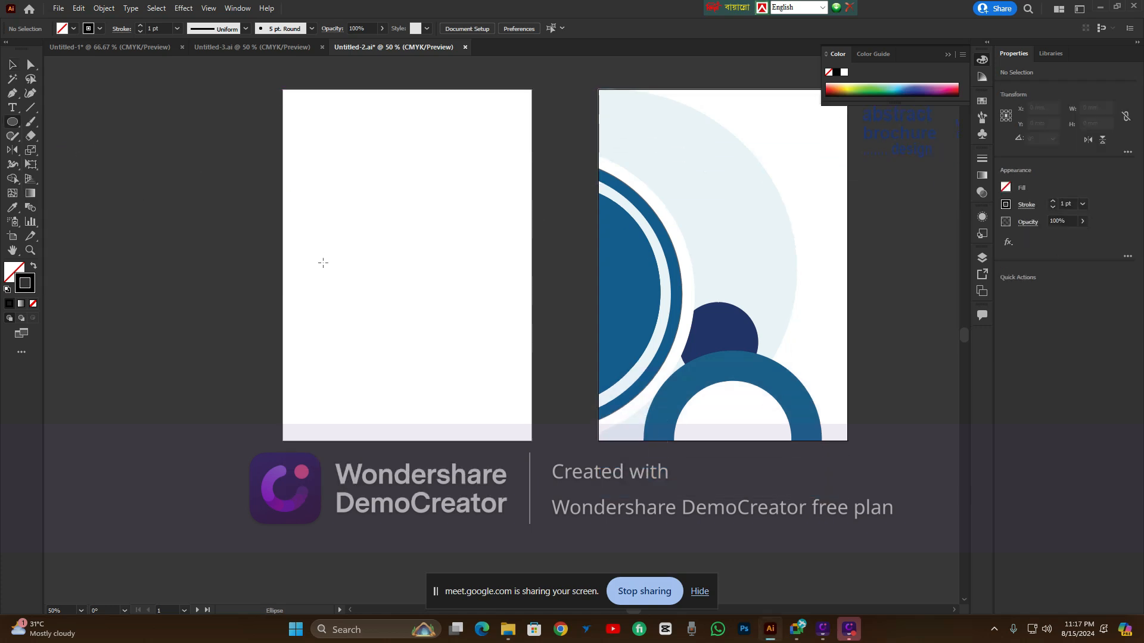
drag(323, 263, 448, 439)
key(ctrl+z)
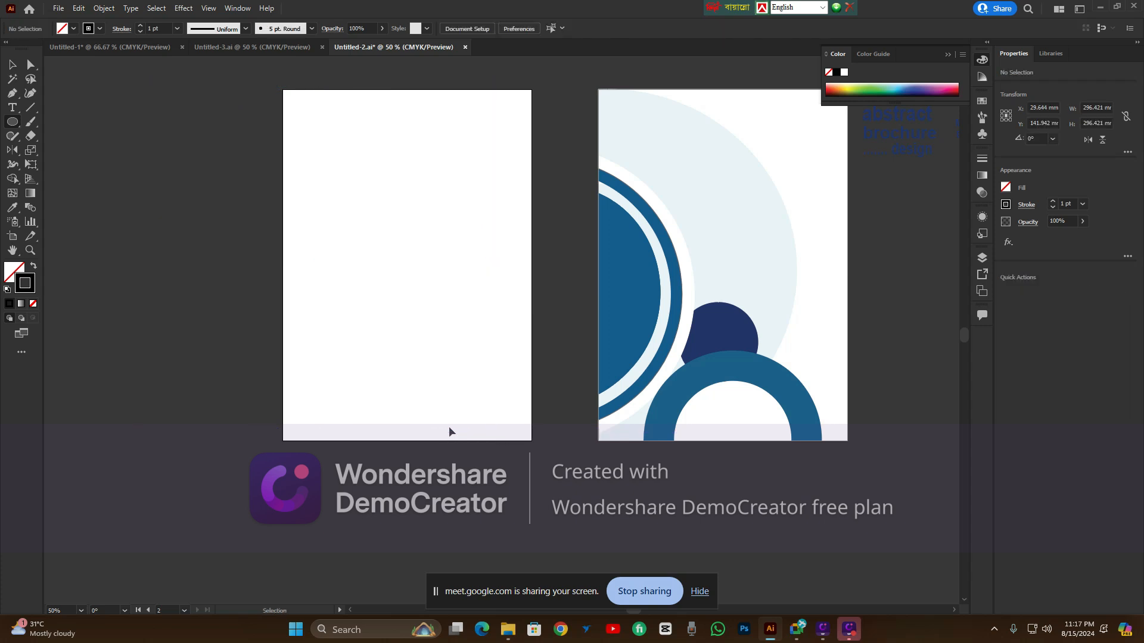
drag(355, 180, 428, 288)
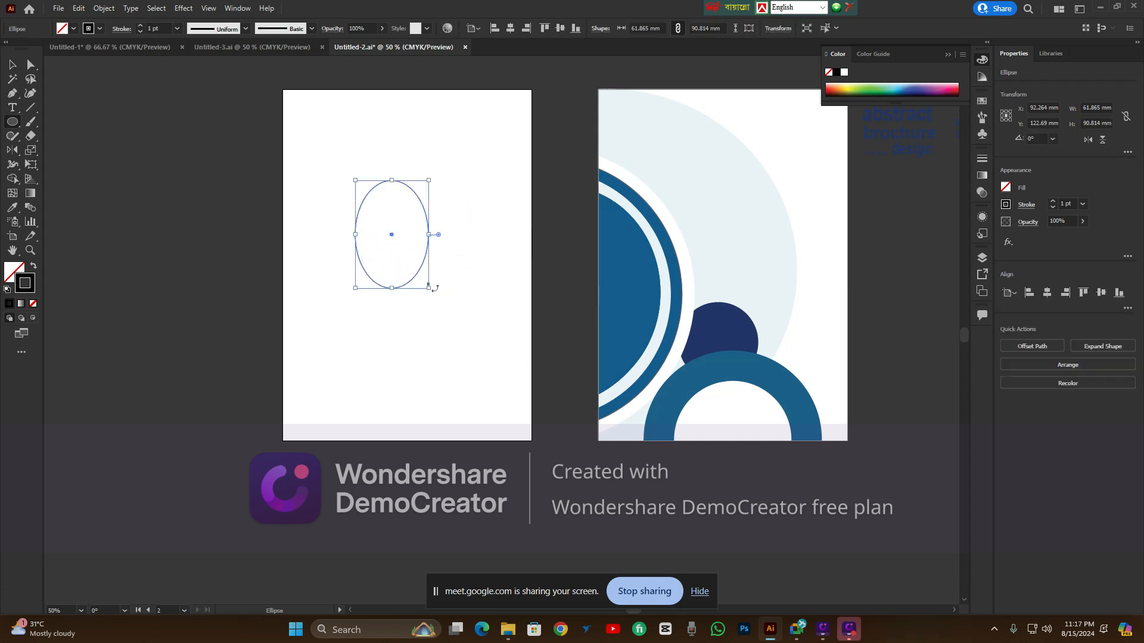
key(ctrl+z)
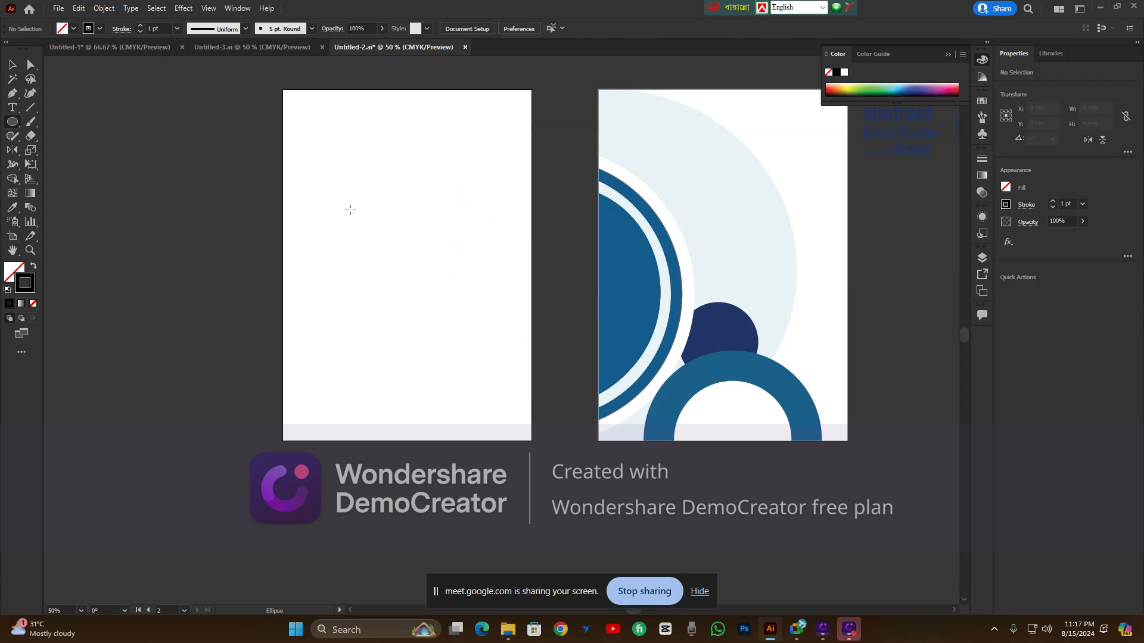
drag(377, 234, 524, 411)
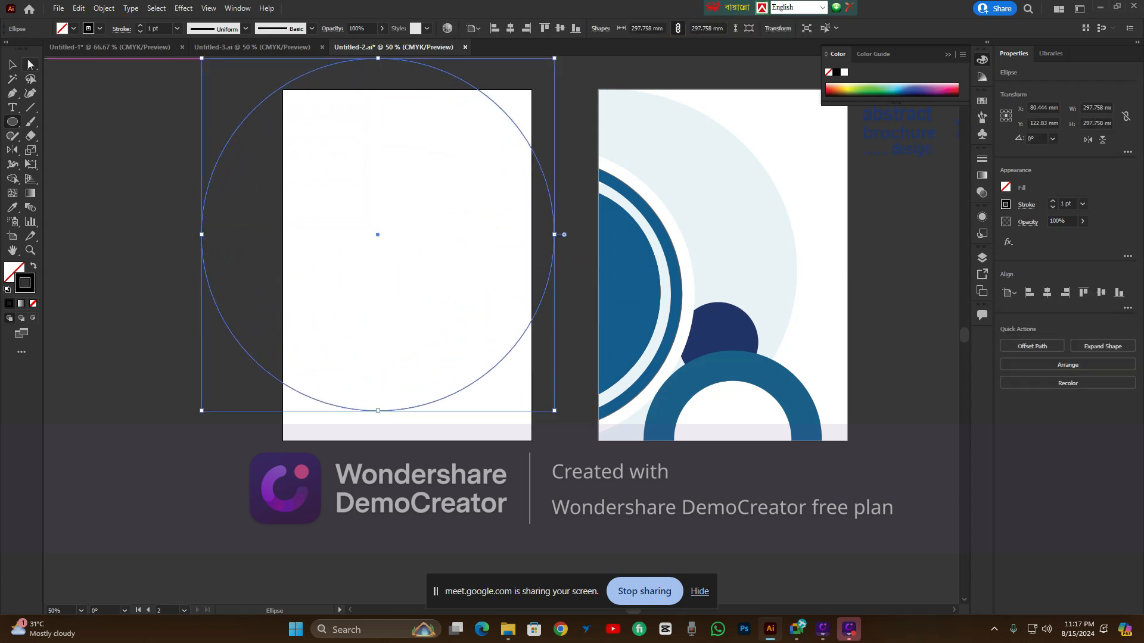
Move the circle so its centre sits on the blank artboard's left edge and enlarge it to about 320 mm in diameter
click(15, 67)
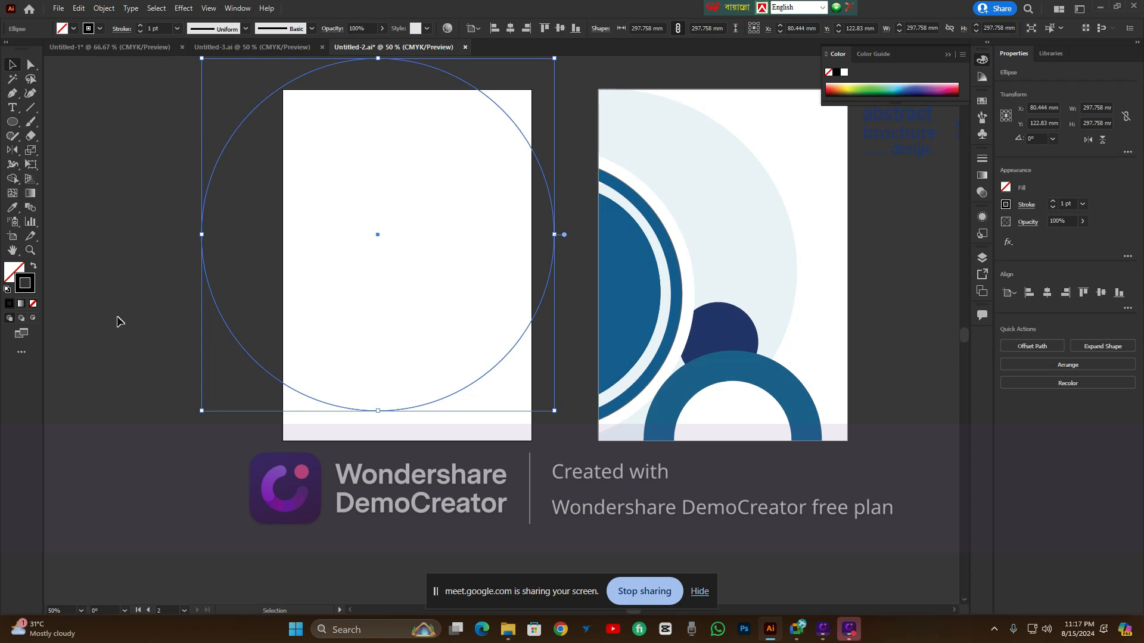
click(341, 223)
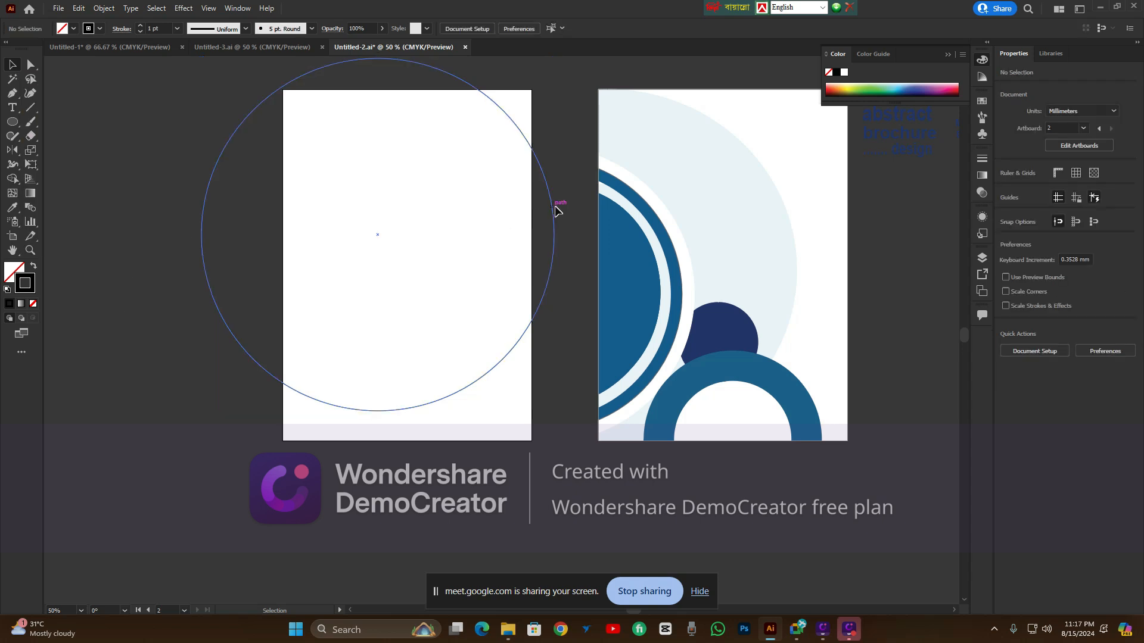
drag(559, 210, 460, 246)
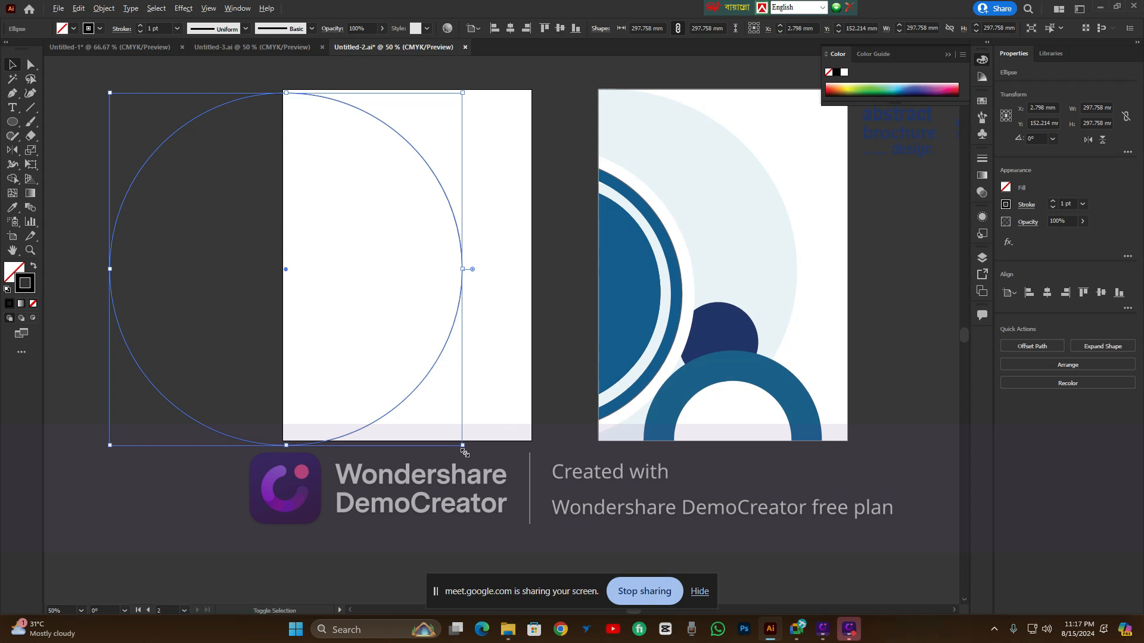
drag(460, 448, 477, 468)
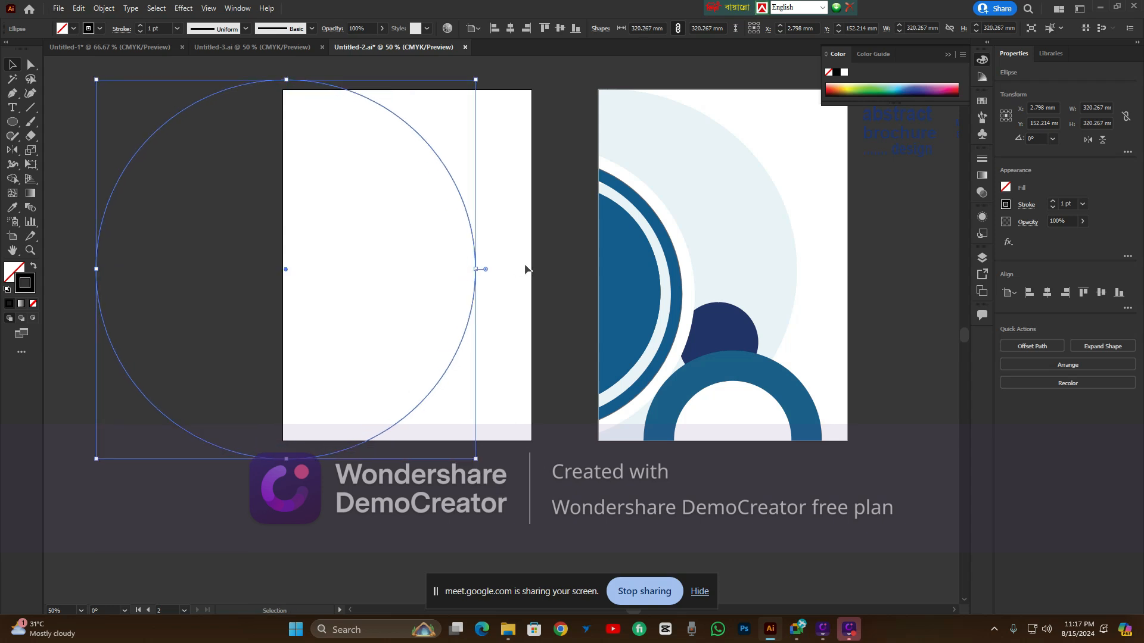
click(504, 266)
scroll(400, 222, left, 3)
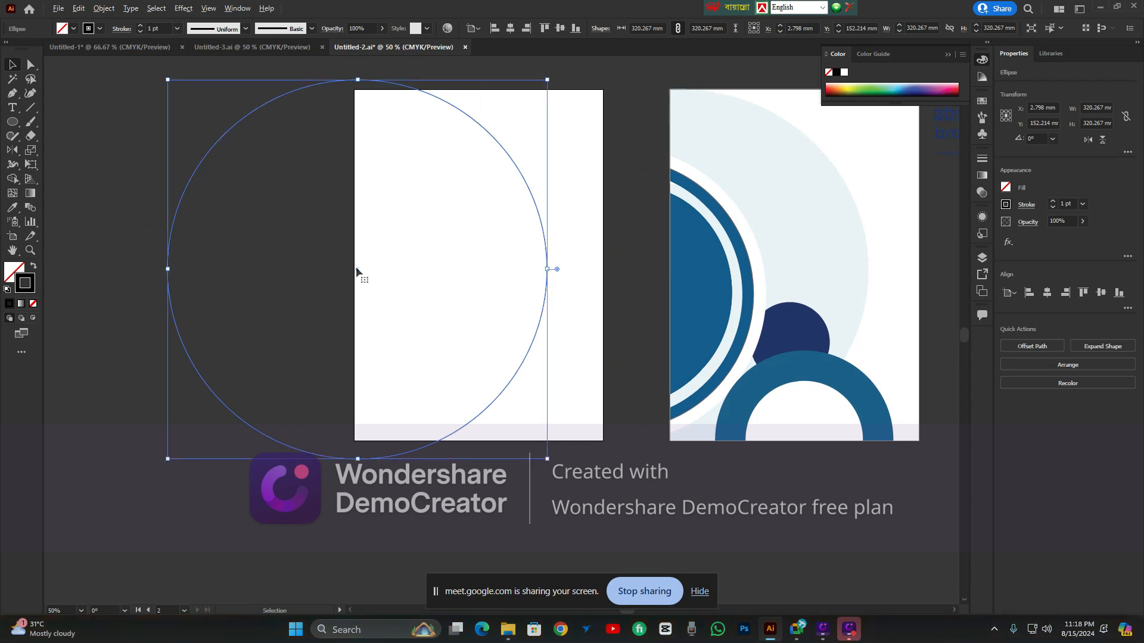
Duplicate the large circle and place the copy farther left and slightly lower than the original
drag(356, 269, 322, 269)
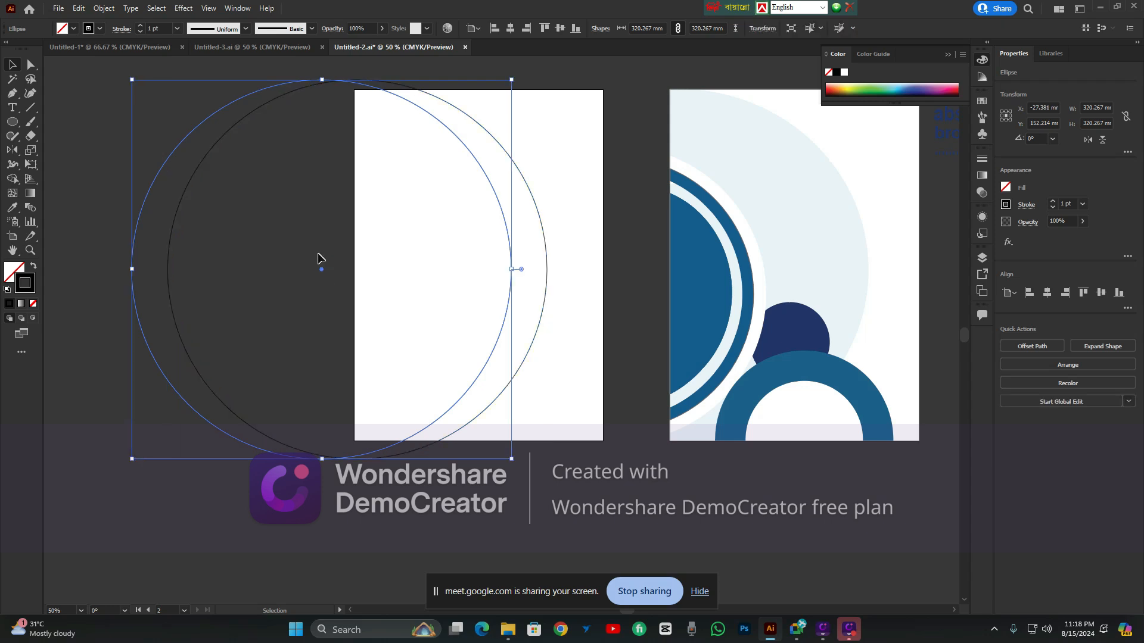
drag(319, 270, 281, 282)
key(Delete)
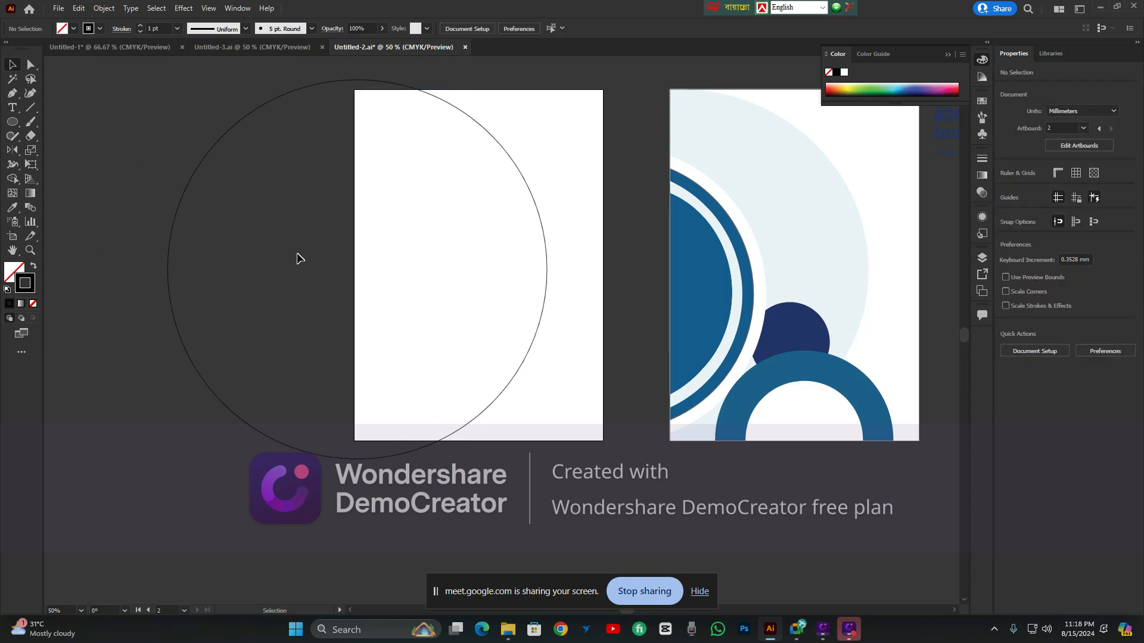
click(489, 133)
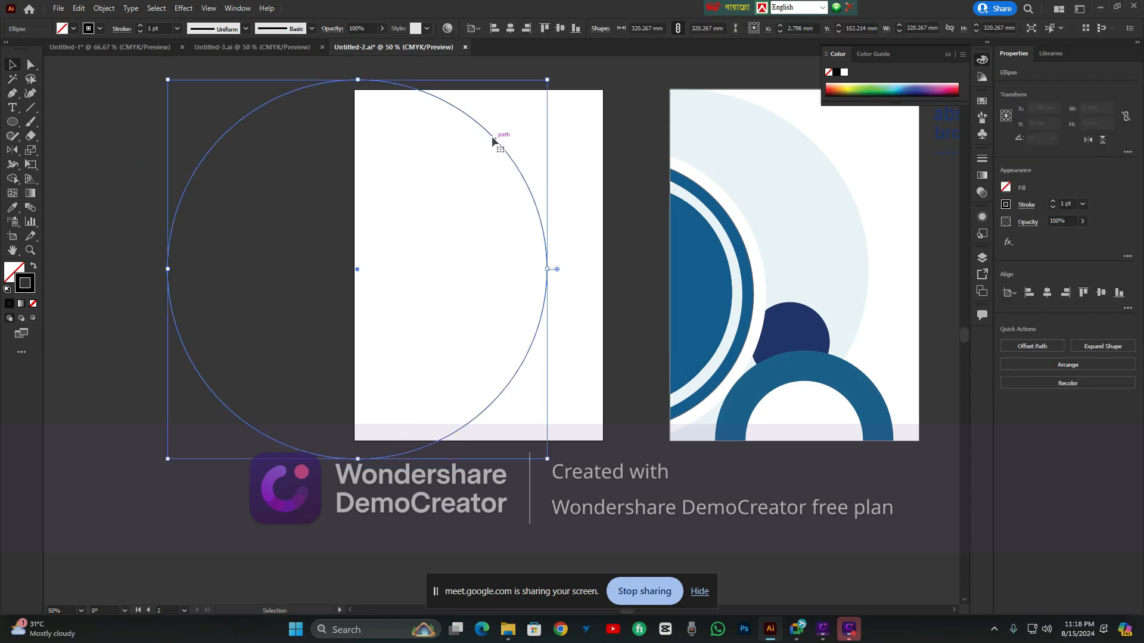
key(a)
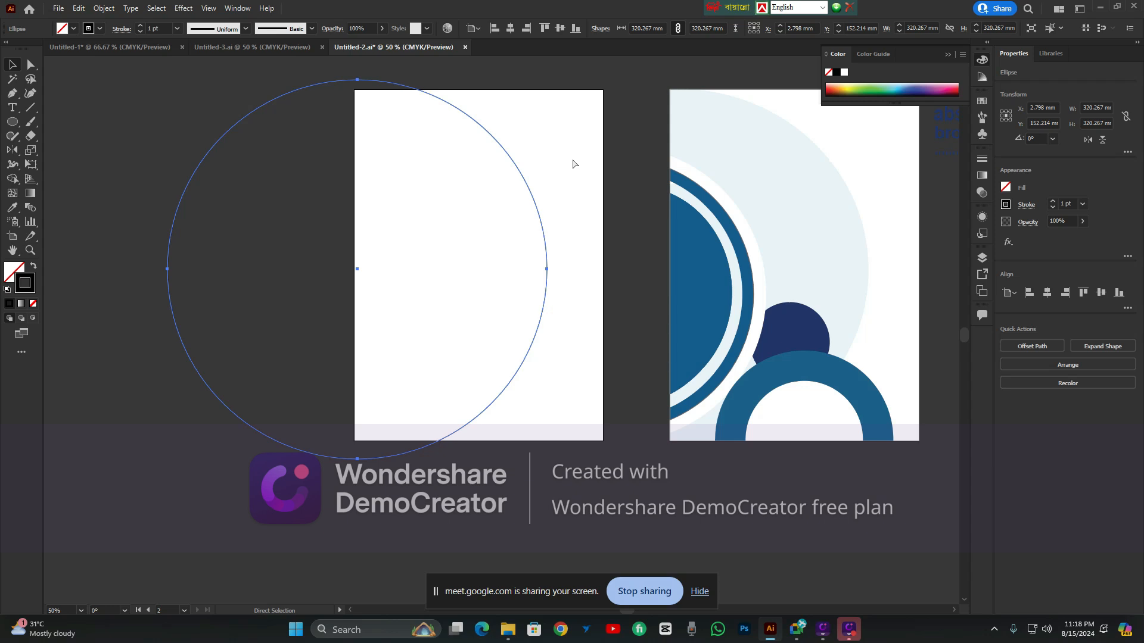
key(c)
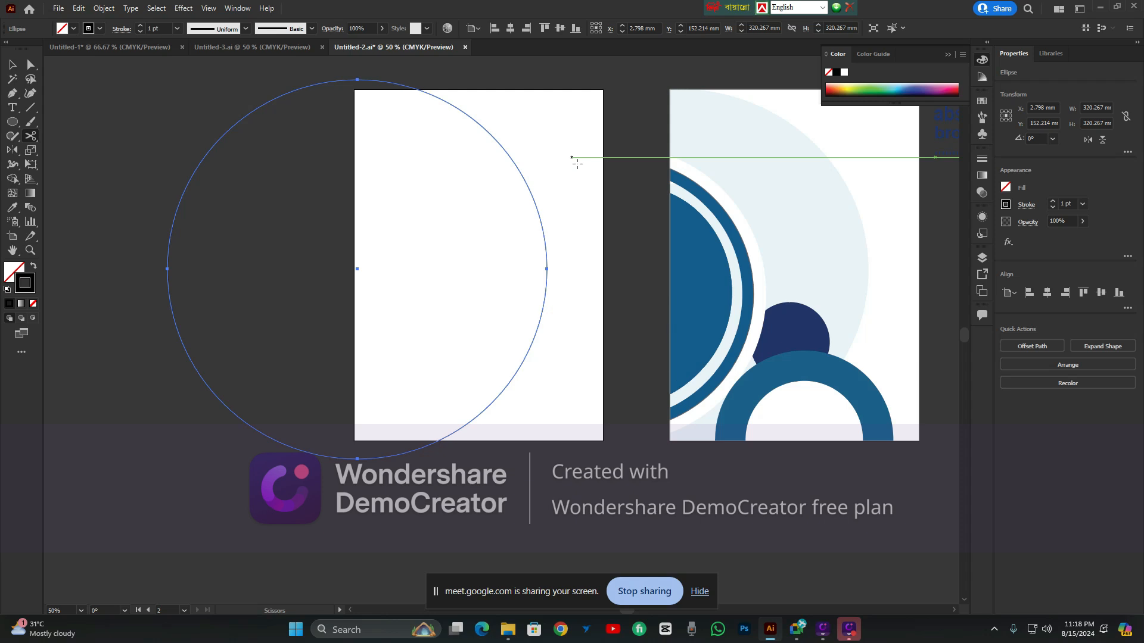
key(ctrl+z)
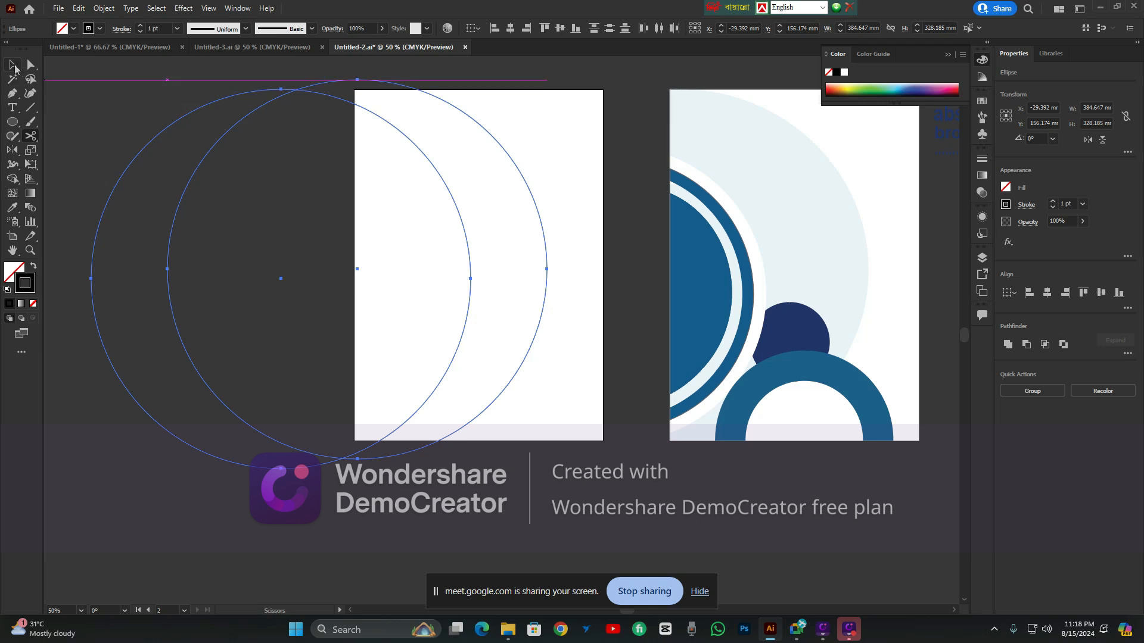
click(13, 65)
shift+click(184, 191)
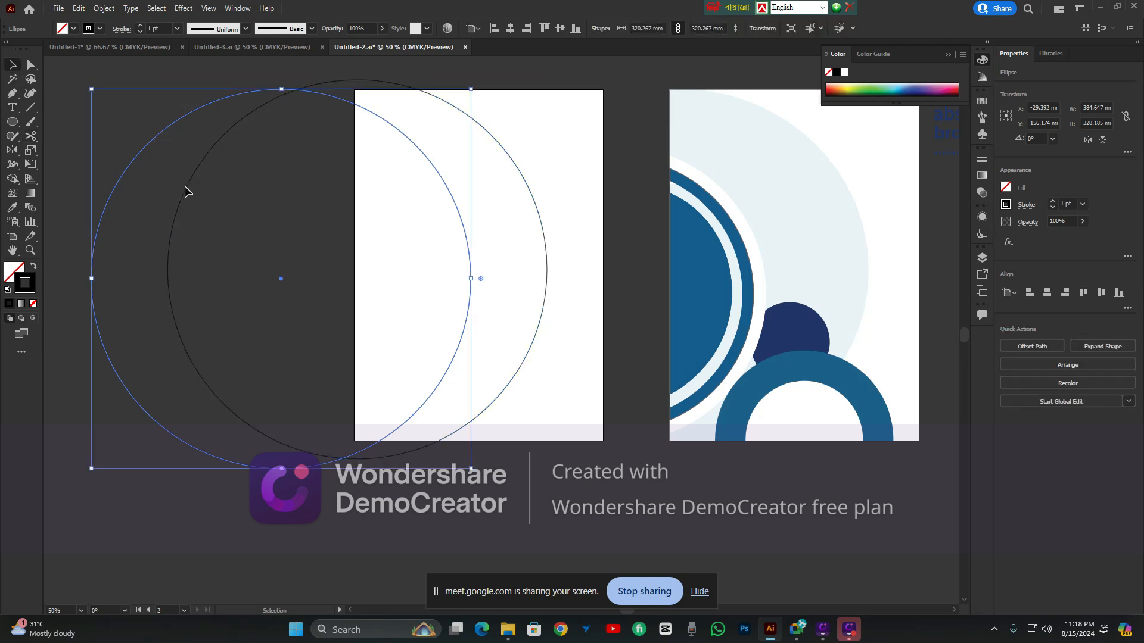
key(Delete)
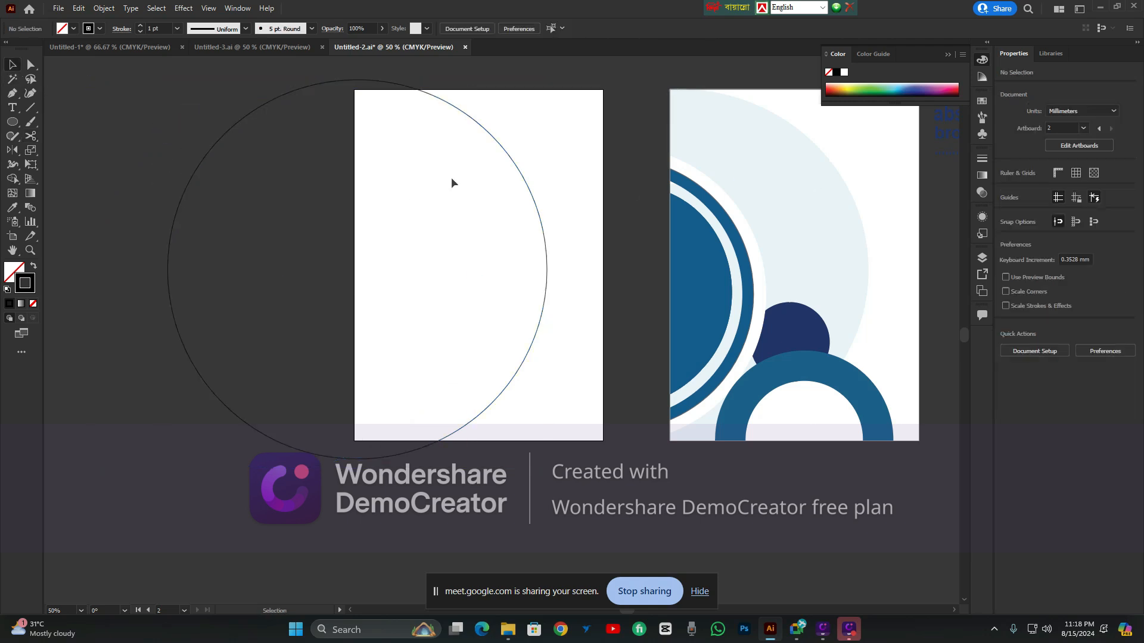
click(527, 177)
key(a)
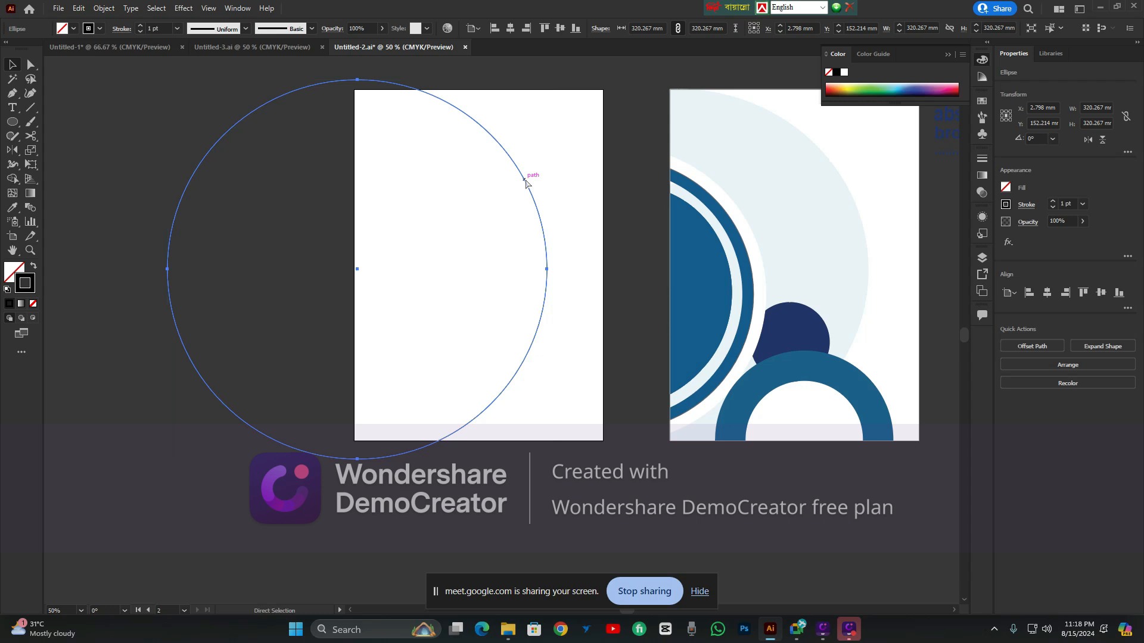
key(v)
key(a)
key(v)
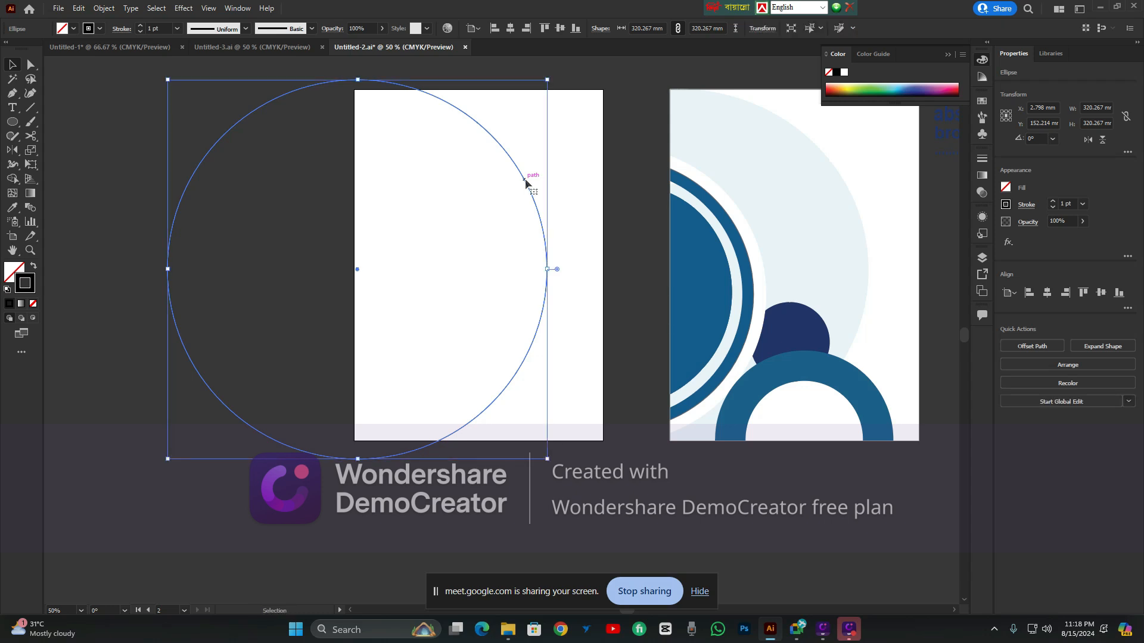
key(ctrl+z)
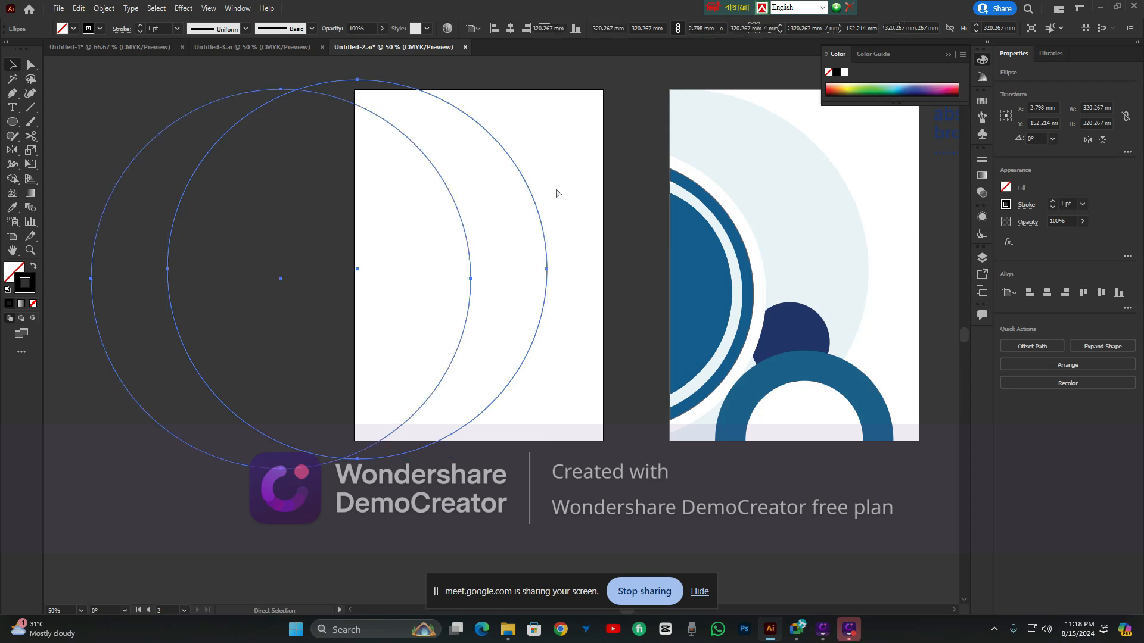
click(555, 193)
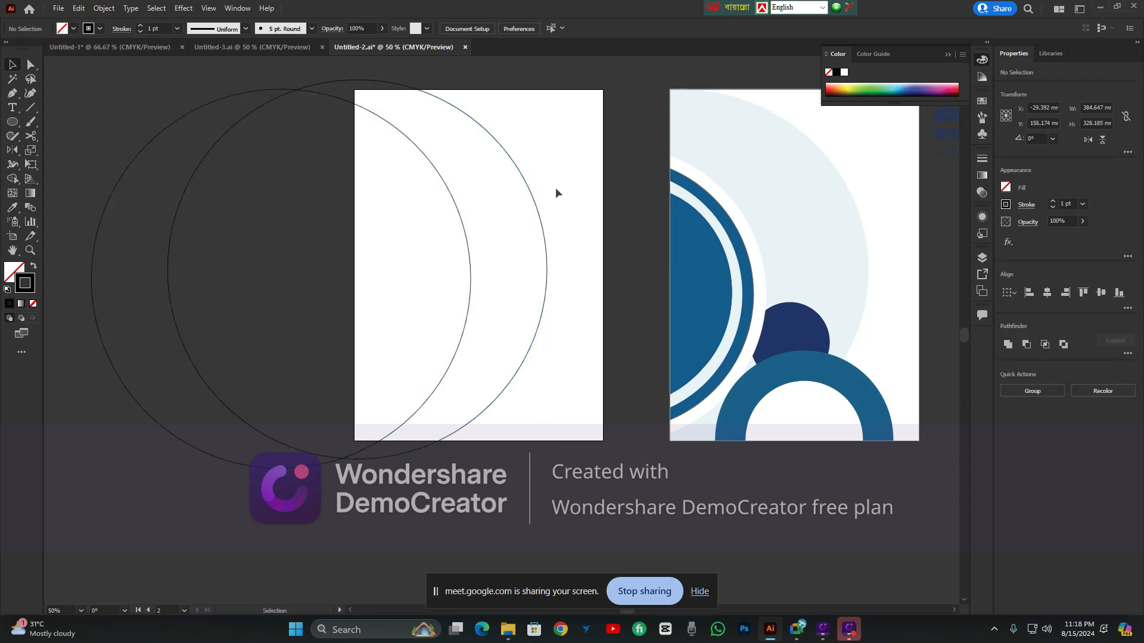
Delete the circle copy that sits farther left, keeping only the original large circle
click(456, 209)
key(Delete)
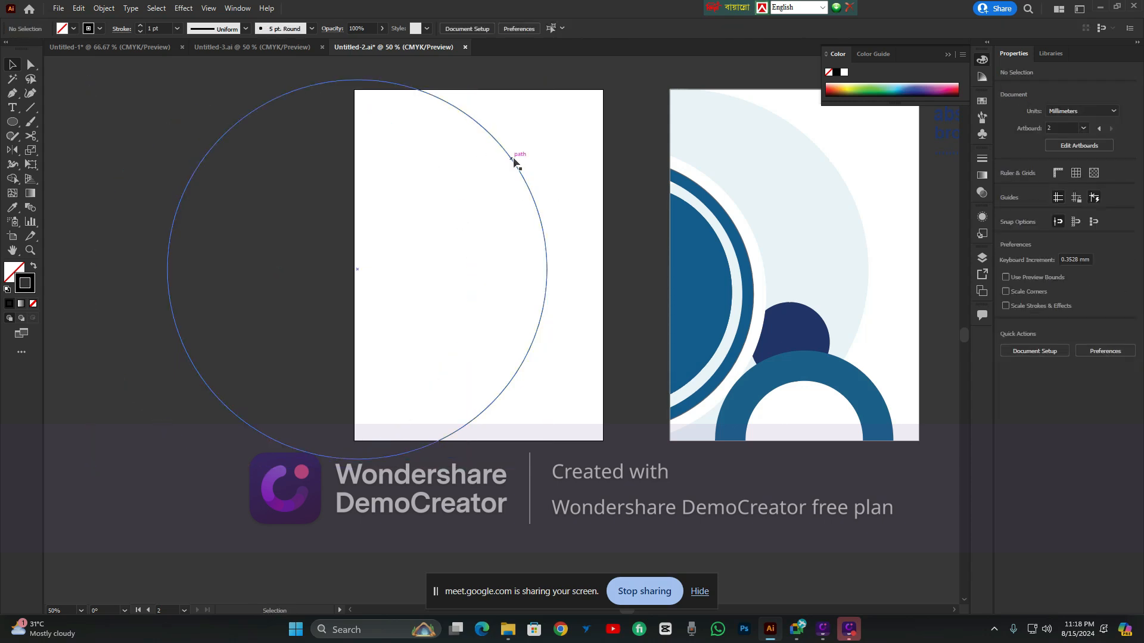
Copy the large circle in place and scale the copy down concentrically to about two thirds of its diameter
click(513, 160)
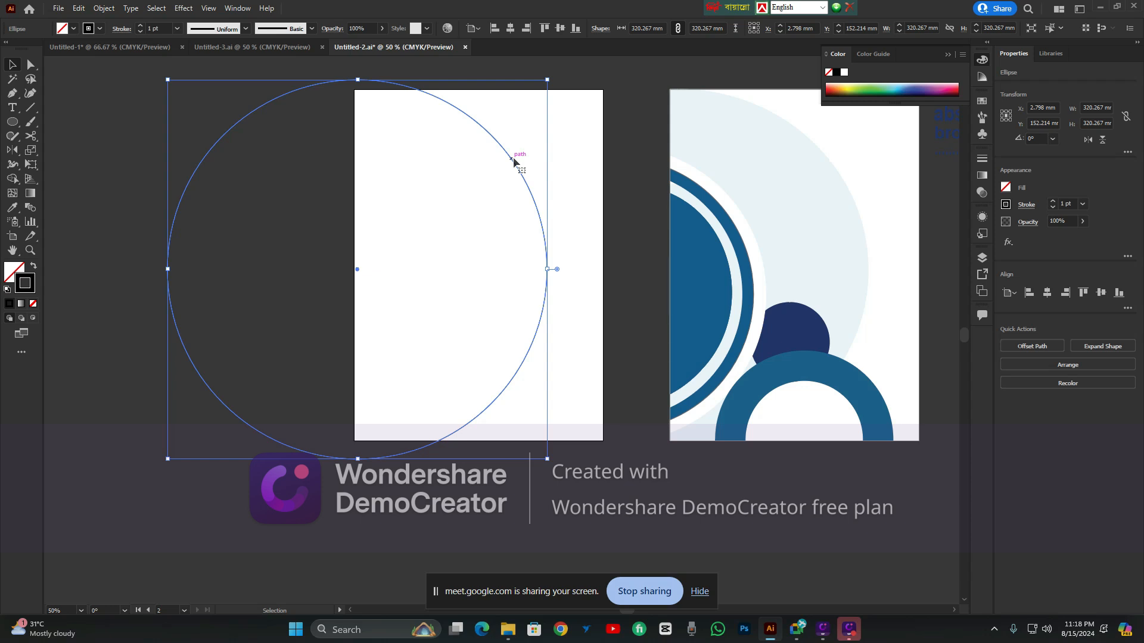
key(ctrl)
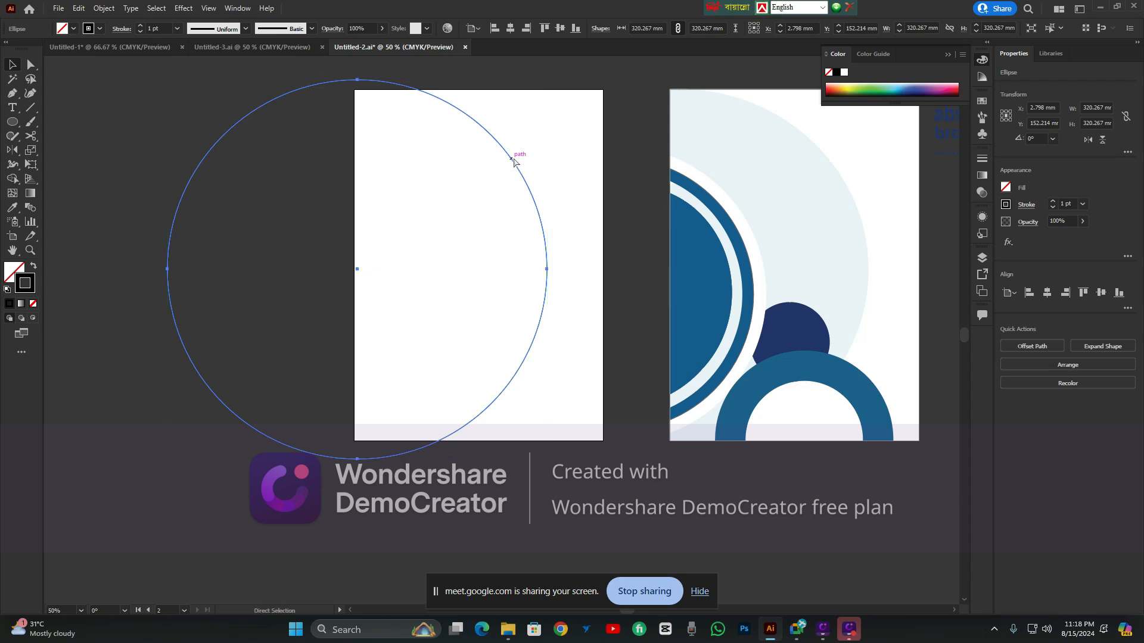
key(ctrl)
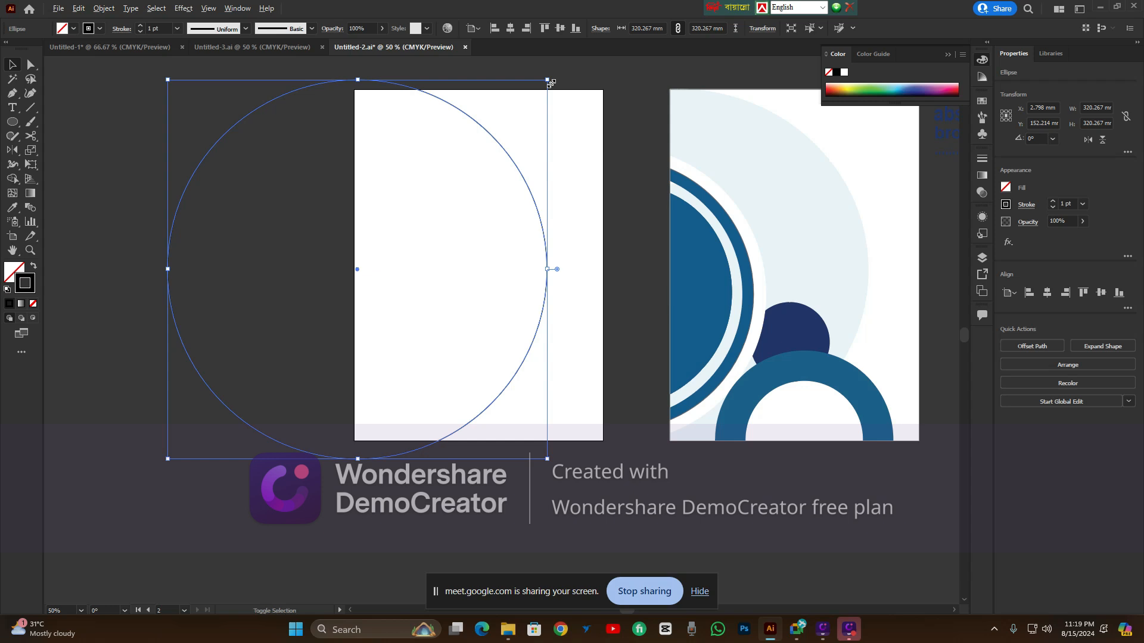
drag(551, 83, 487, 141)
click(533, 107)
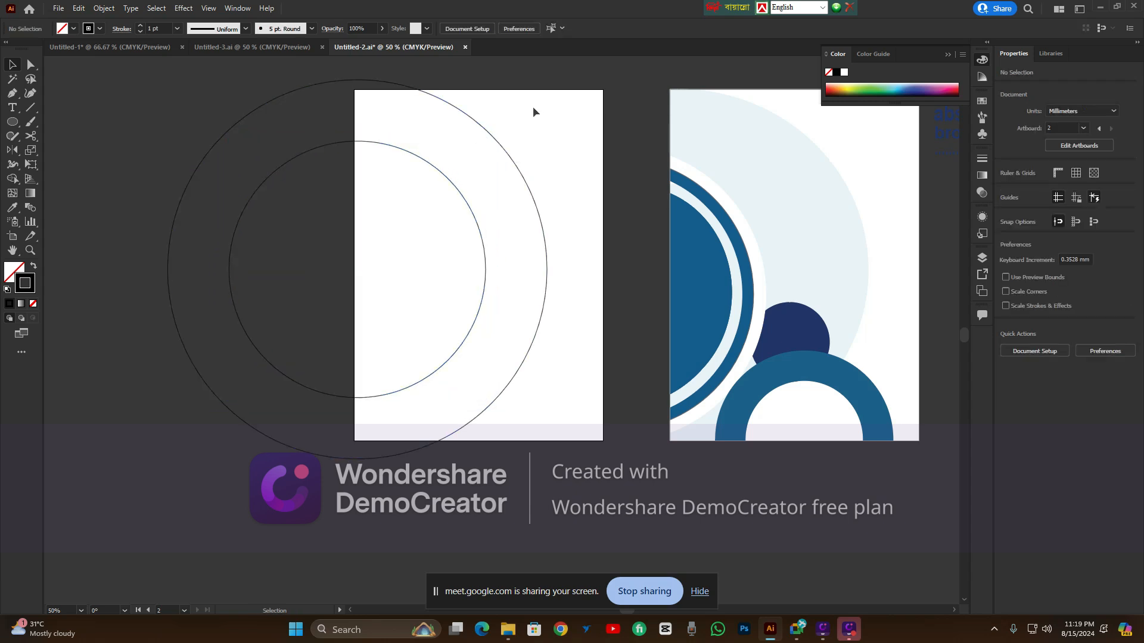
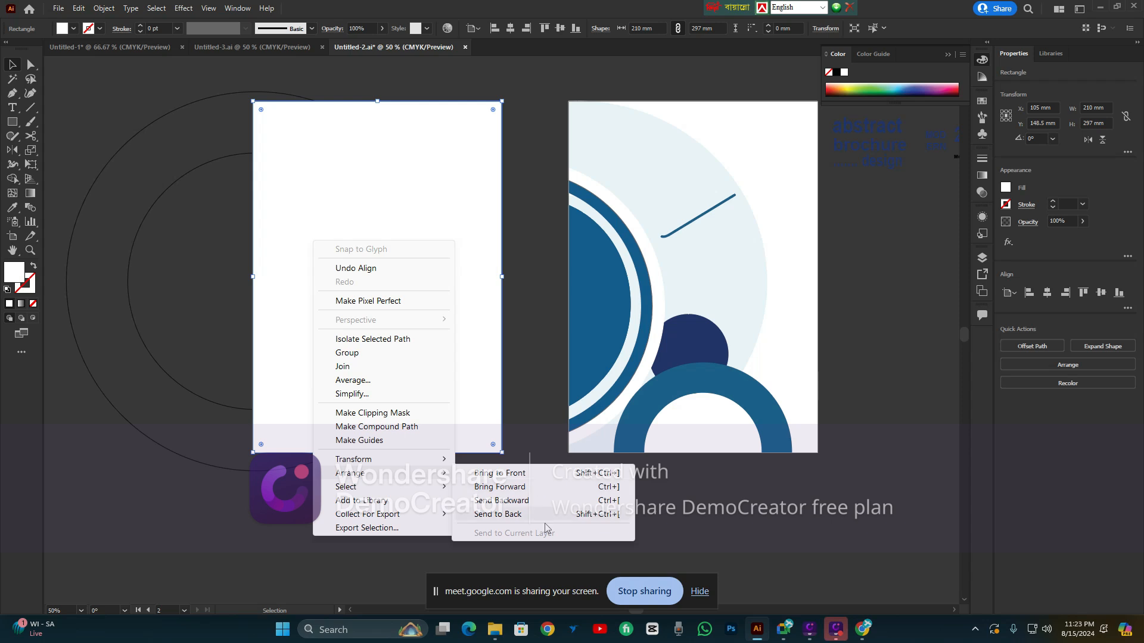
Draw a white rectangle about 142 mm by 75 mm in the empty area below the artboards
click(12, 122)
scroll(484, 357, down, 5)
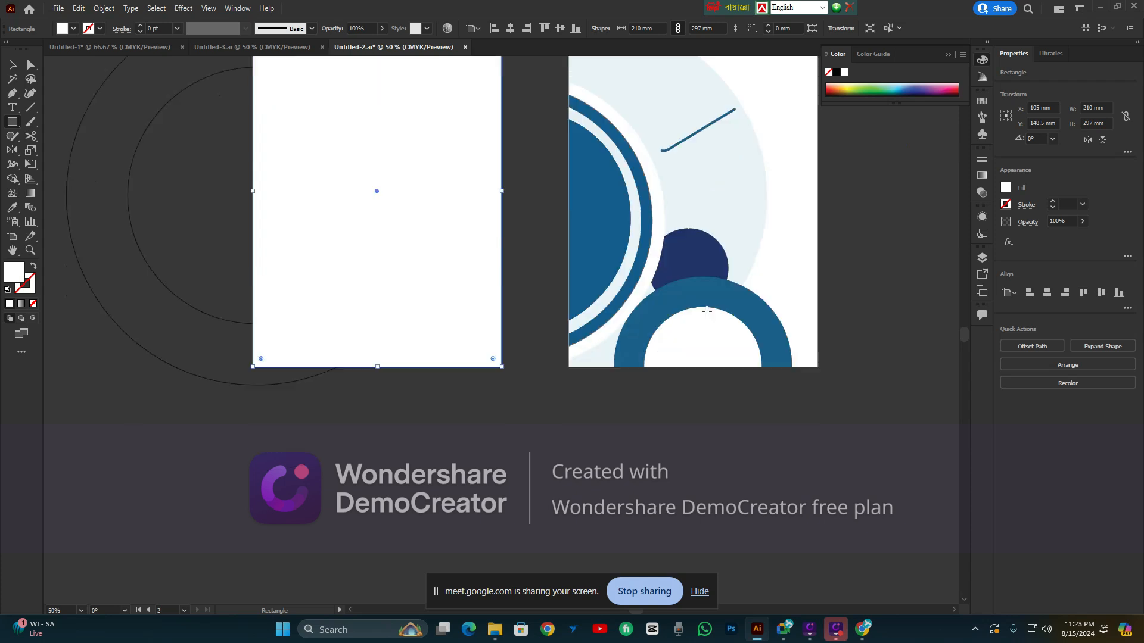
drag(477, 352, 645, 441)
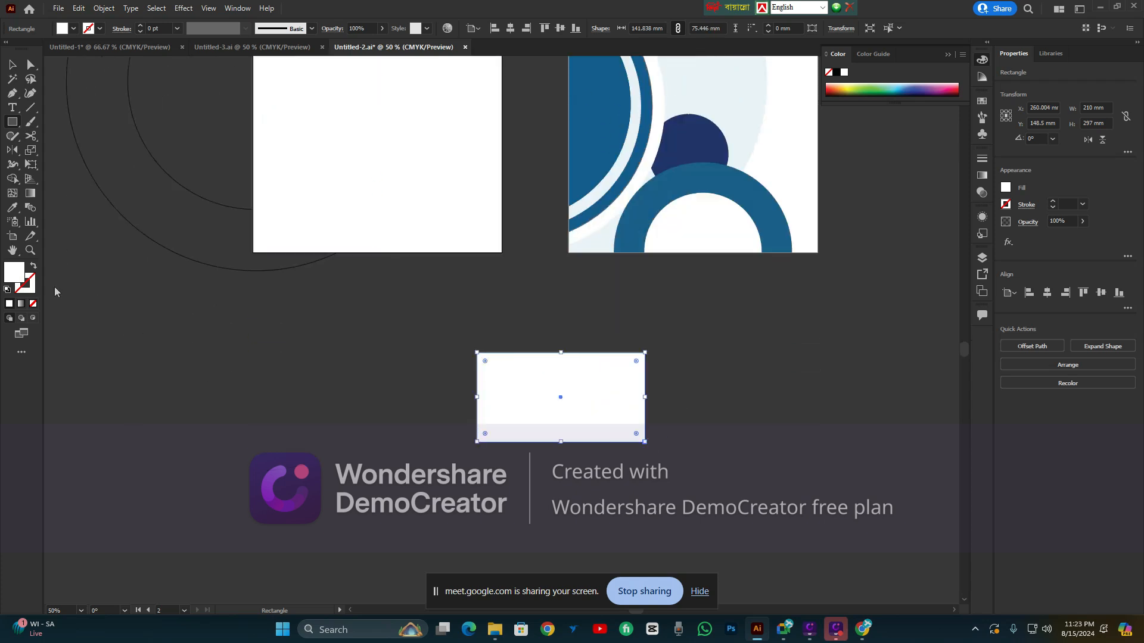
click(12, 65)
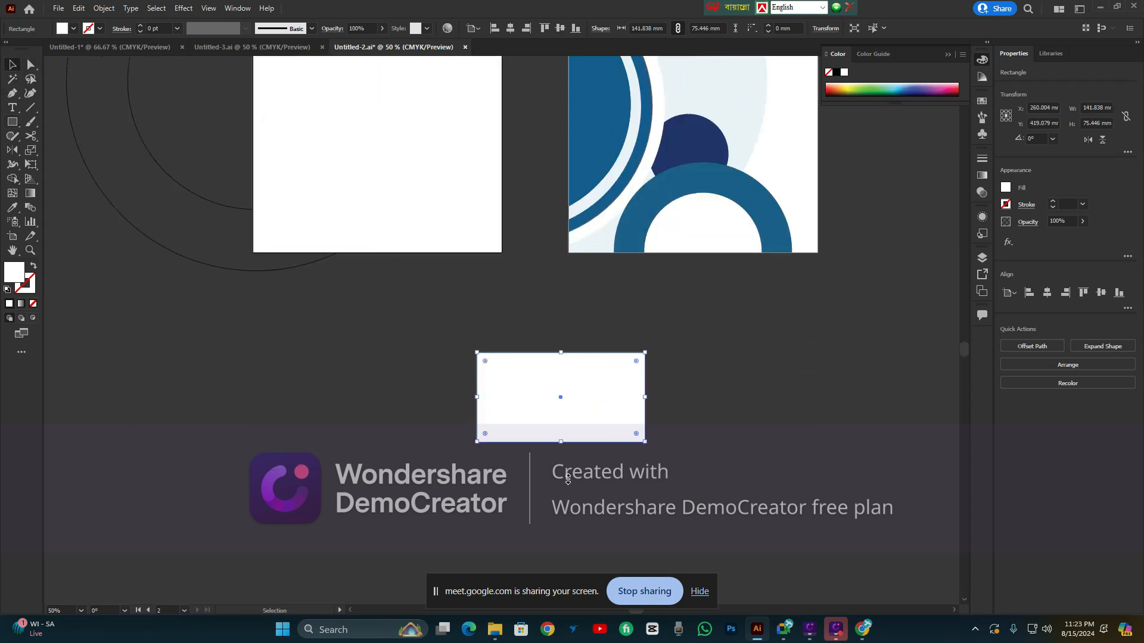
Duplicate the white rectangle to its right and fill the copy with the reference ring's blue using the Eyedropper
drag(543, 411, 760, 402)
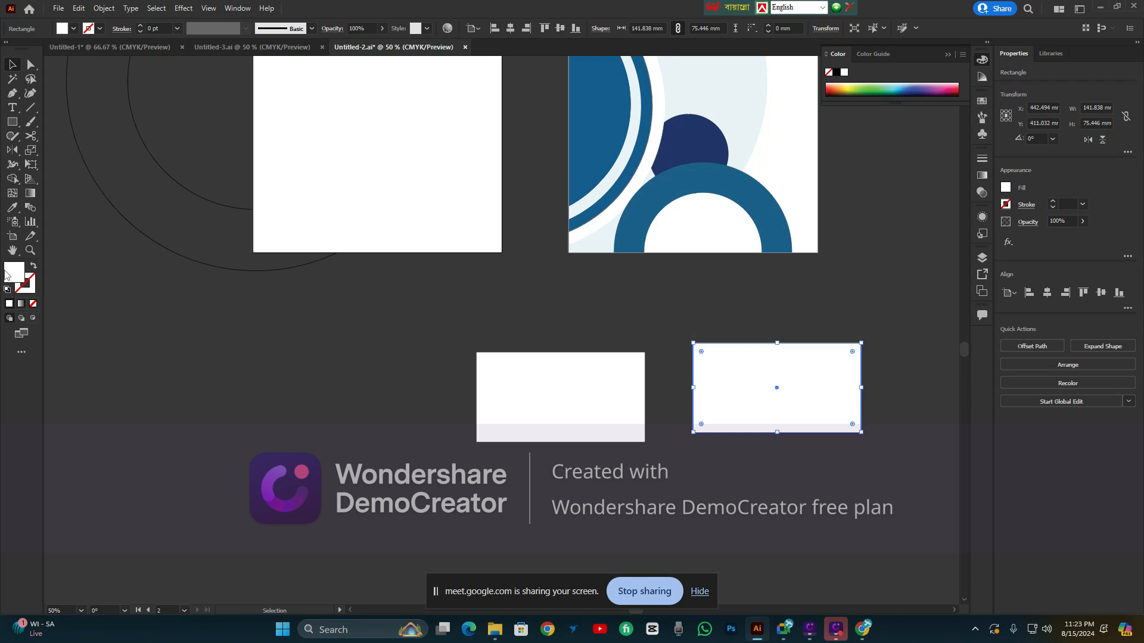
click(12, 208)
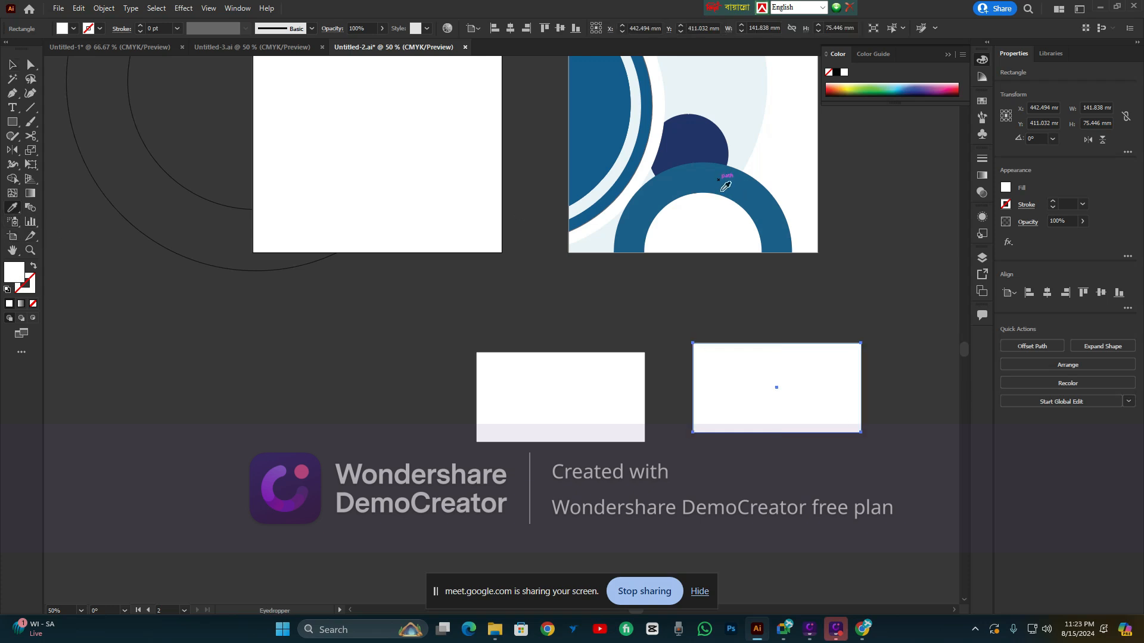
click(726, 186)
click(12, 64)
Duplicate the white rectangle to its left and fill the copy with the navy of the reference's small circle
drag(568, 409, 393, 444)
click(12, 208)
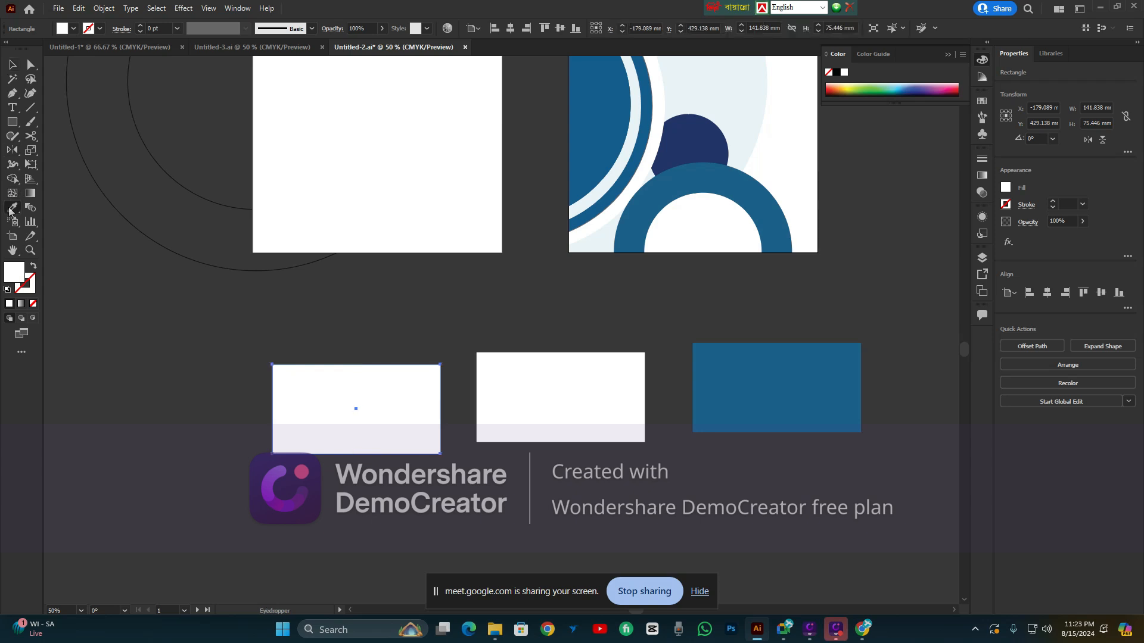
click(690, 133)
click(12, 64)
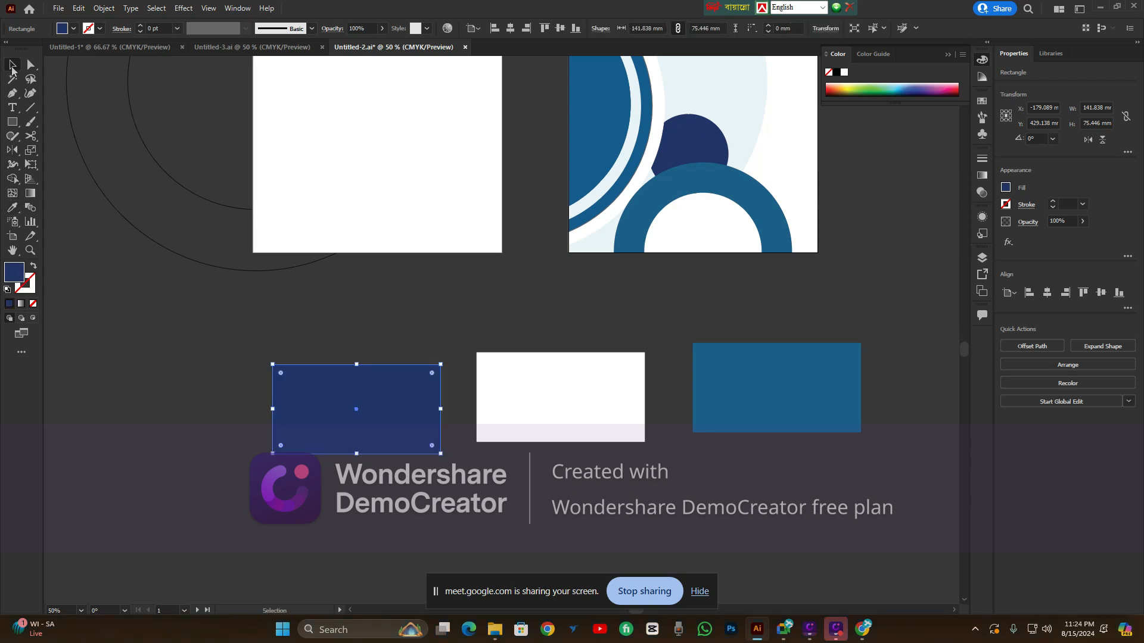
click(72, 272)
Move the white and ring-blue rectangles over to the navy one so the three overlap in an offset stack
drag(575, 407, 472, 408)
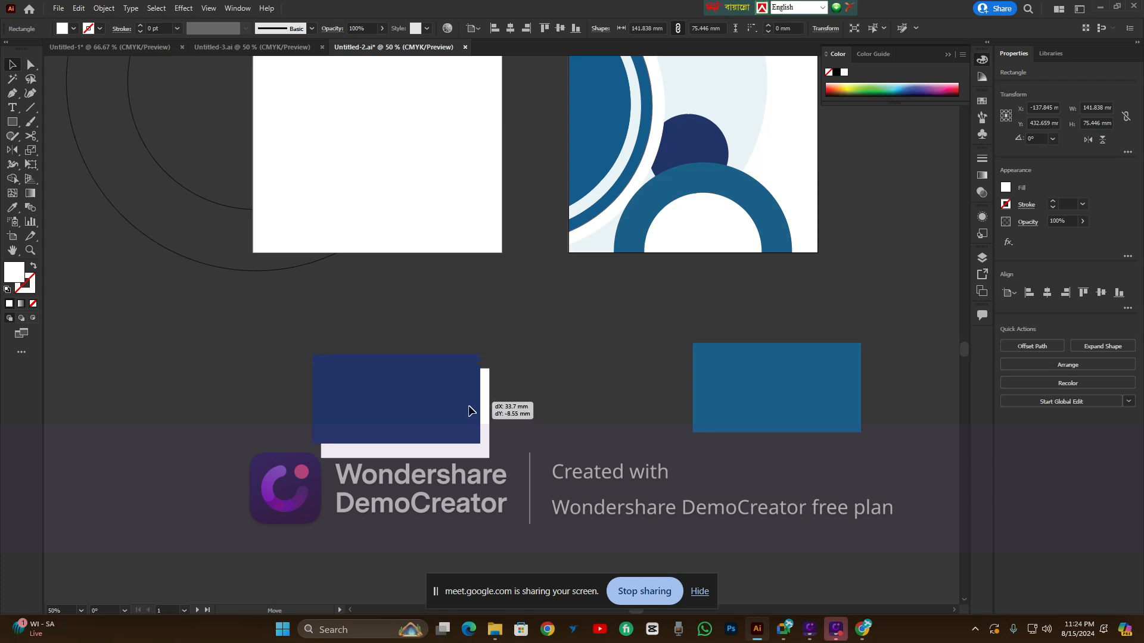
drag(759, 392, 363, 376)
click(509, 389)
scroll(414, 421, up, 3)
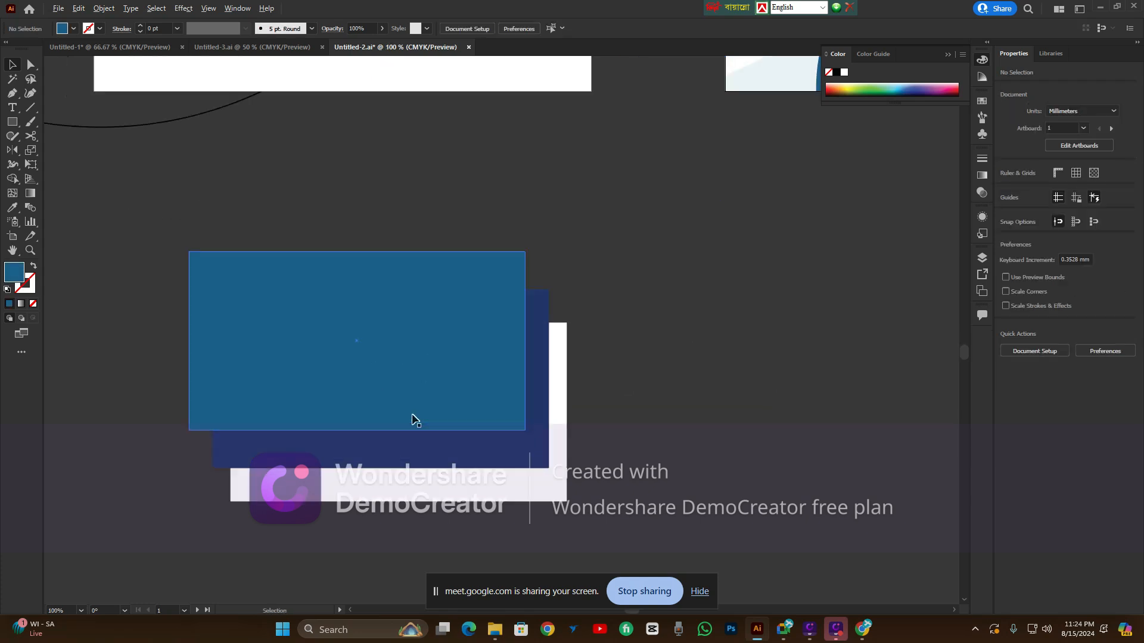
scroll(464, 424, down, 2)
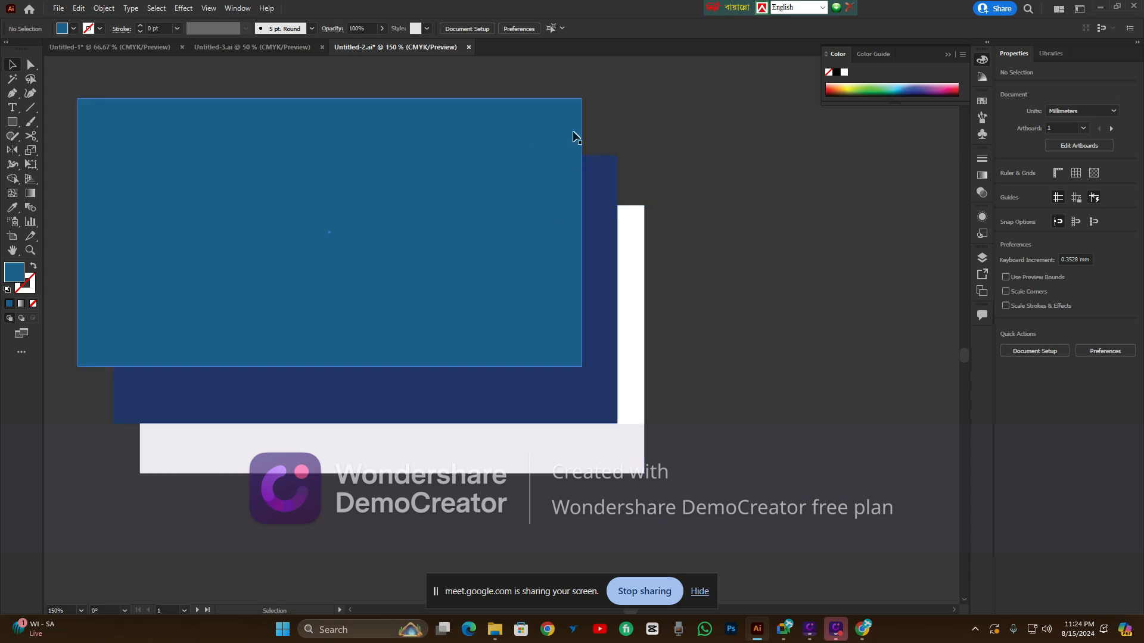
mouse_move(573, 138)
mouse_down()
mouse_move(559, 174)
mouse_move(578, 194)
mouse_move(607, 193)
mouse_move(574, 189)
mouse_move(565, 152)
mouse_up()
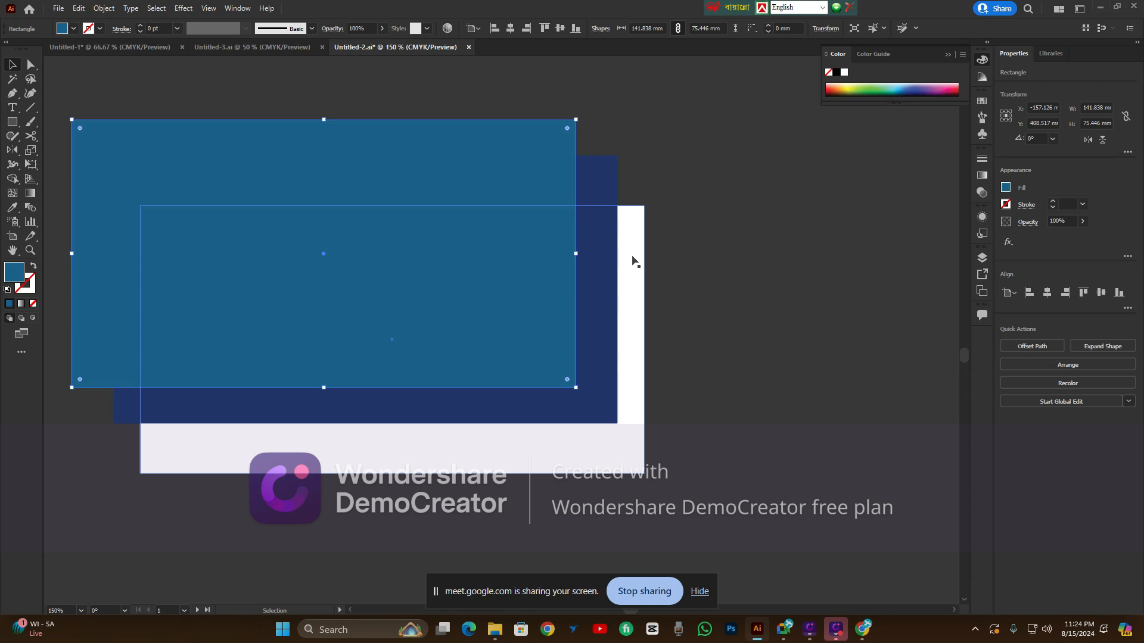
Send the ring-blue rectangle to the back of the stack, behind the navy and white ones
right_click(523, 193)
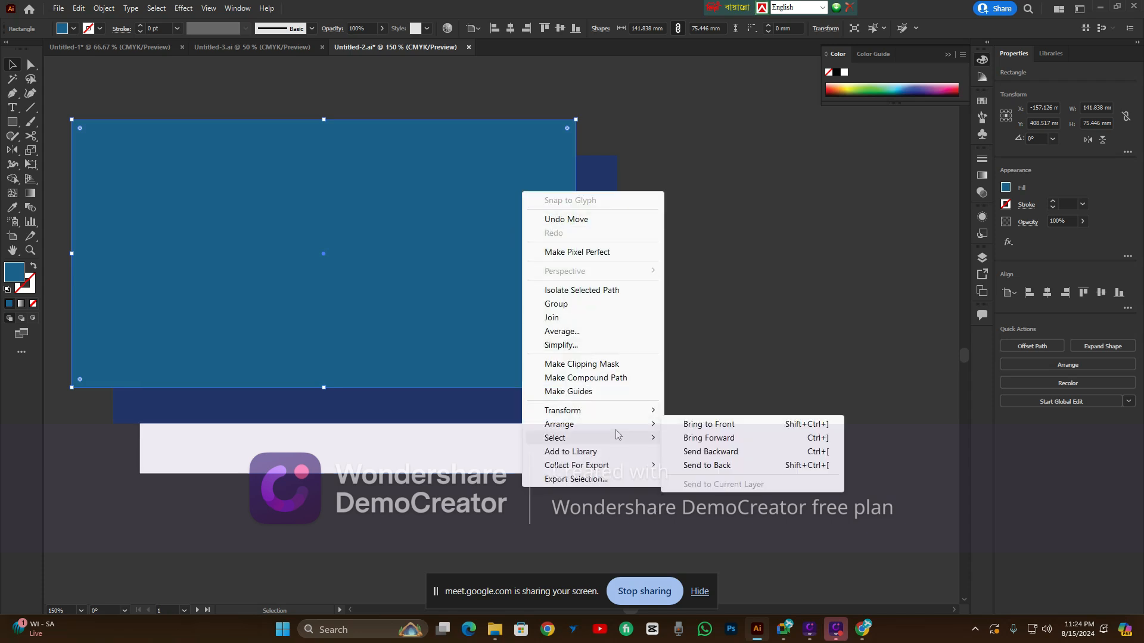
click(713, 466)
click(759, 367)
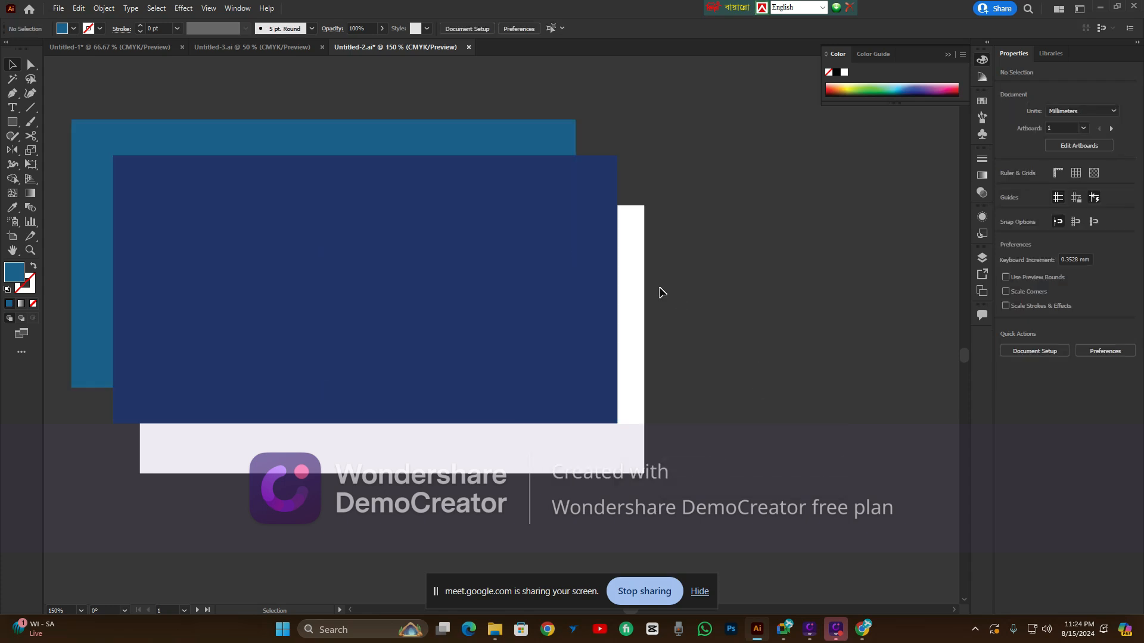
Reposition the three rectangles diagonally, with ring blue at the upper right, white in the middle and navy at the lower left
mouse_move(565, 237)
mouse_down()
mouse_move(490, 159)
mouse_move(576, 359)
mouse_move(473, 246)
mouse_move(563, 258)
mouse_up()
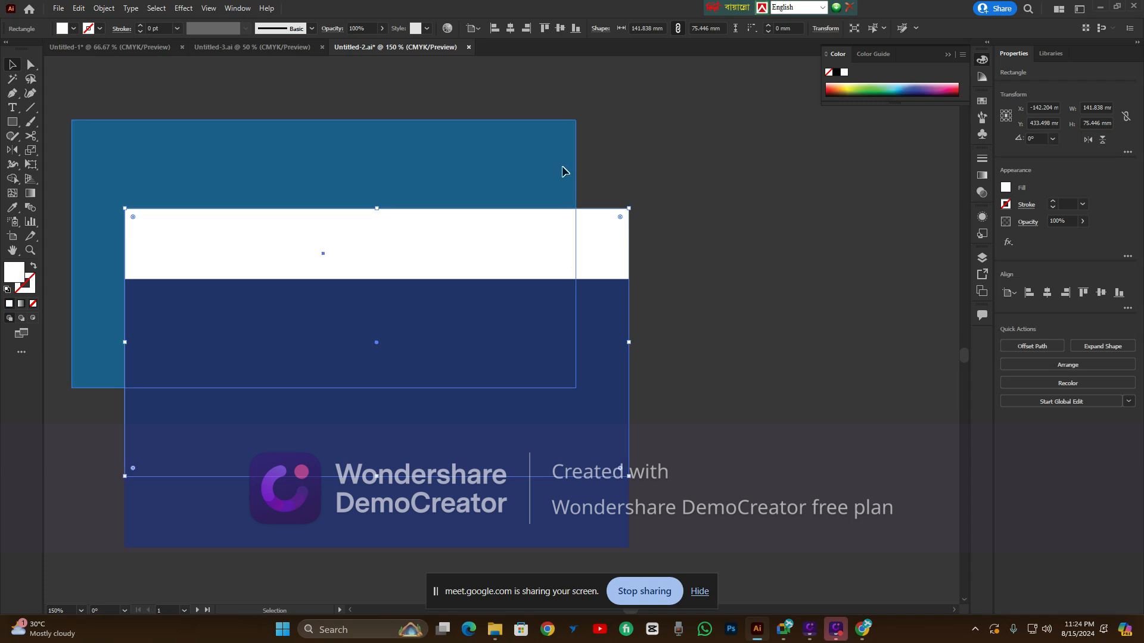
drag(566, 171, 650, 177)
drag(606, 232, 618, 207)
drag(589, 305, 573, 272)
Bring the ring-blue rectangle to the front, shift it to the lower left and offset the navy one behind it
click(648, 171)
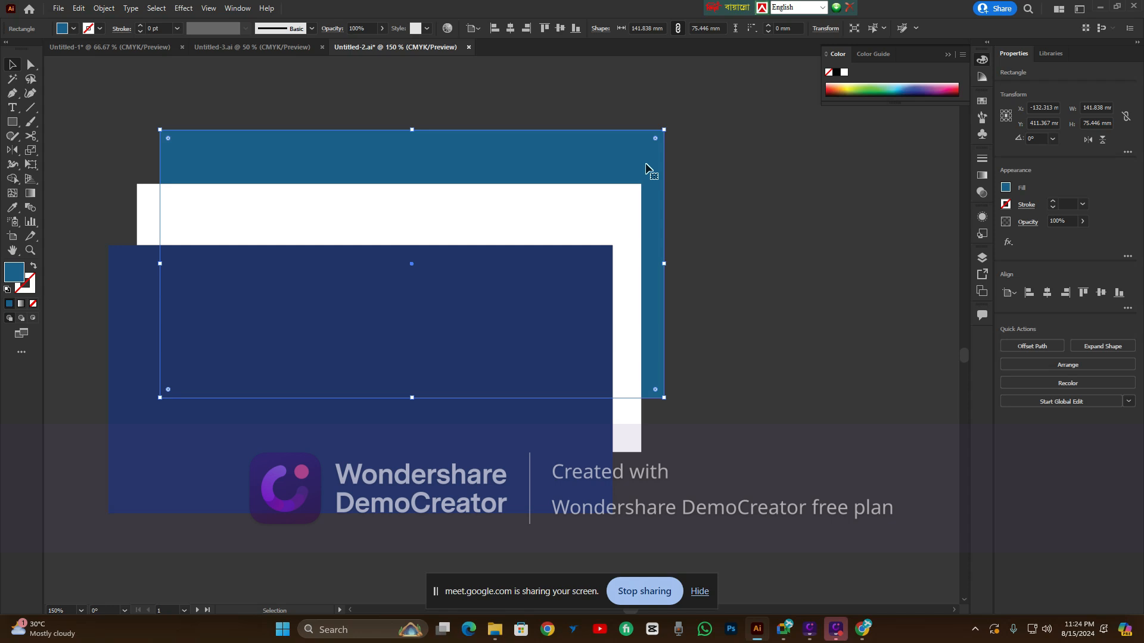
right_click(646, 163)
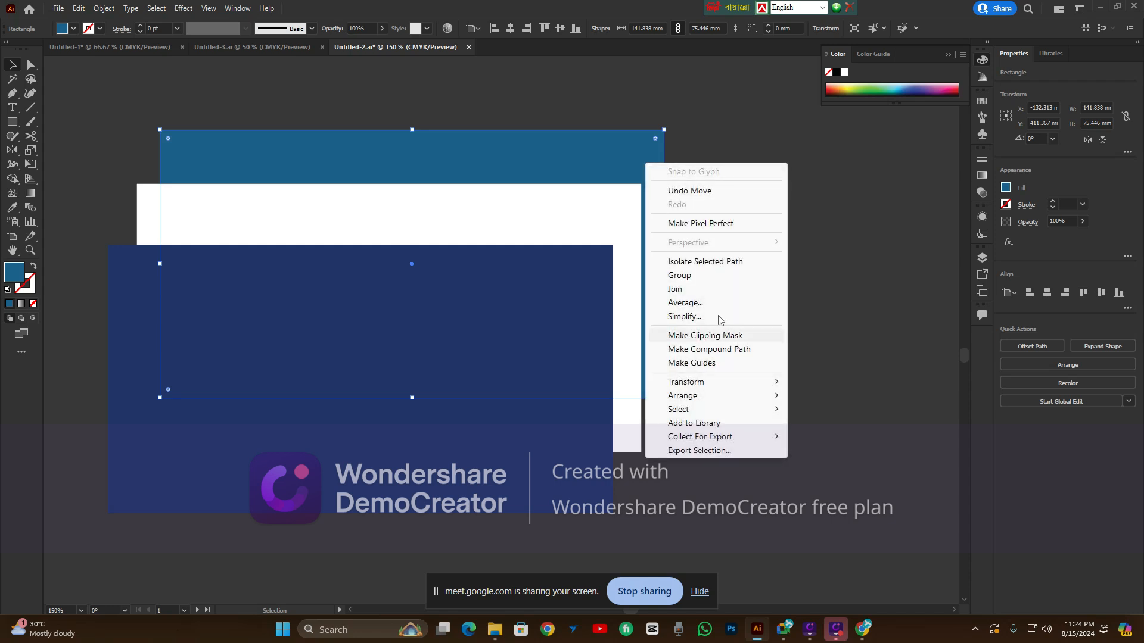
mouse_move(744, 399)
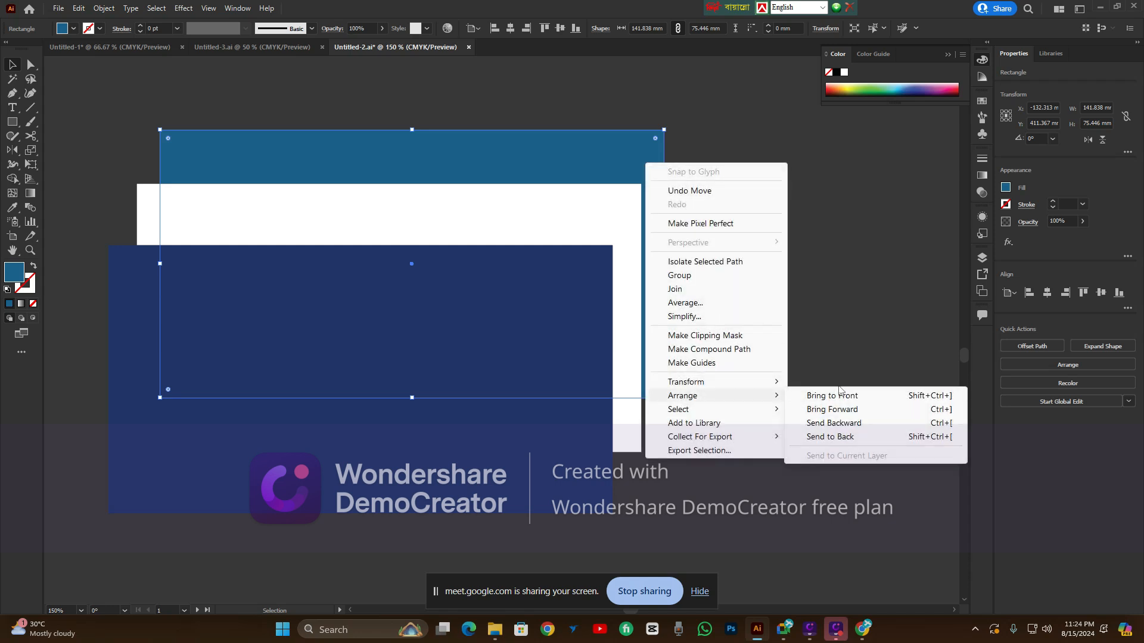
click(842, 397)
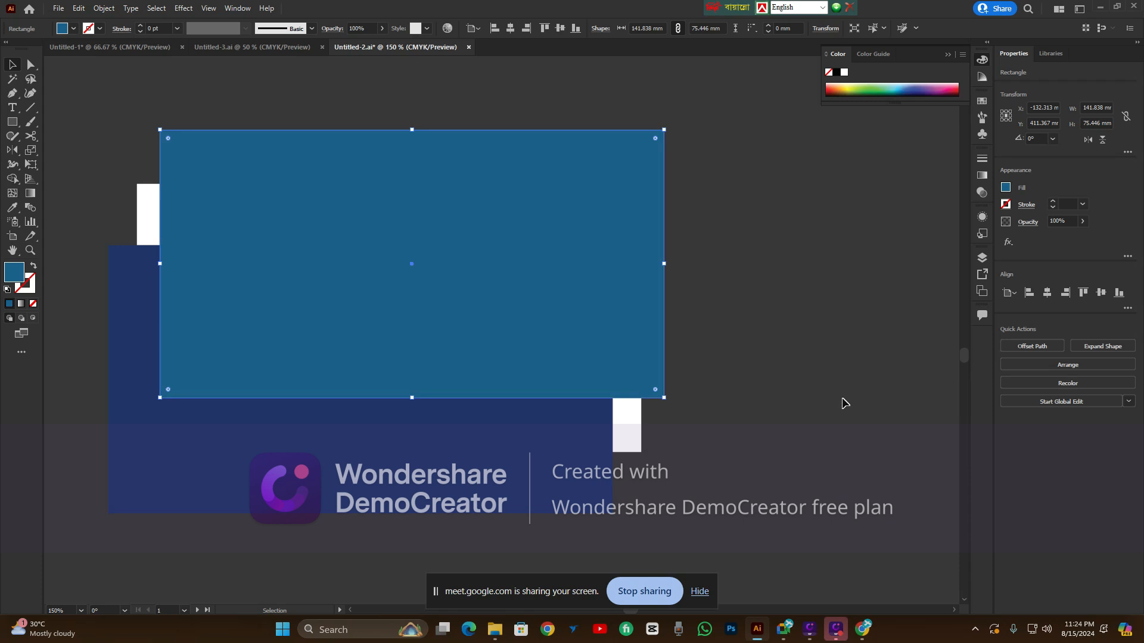
drag(596, 269, 575, 238)
drag(556, 358, 532, 322)
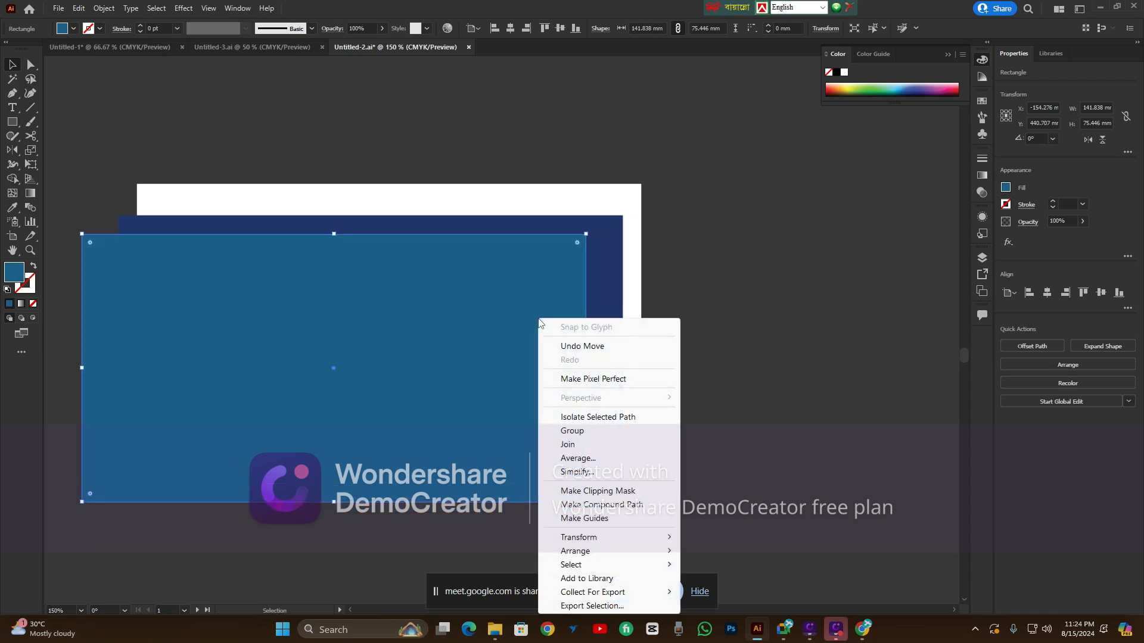
right_click(539, 320)
mouse_move(626, 554)
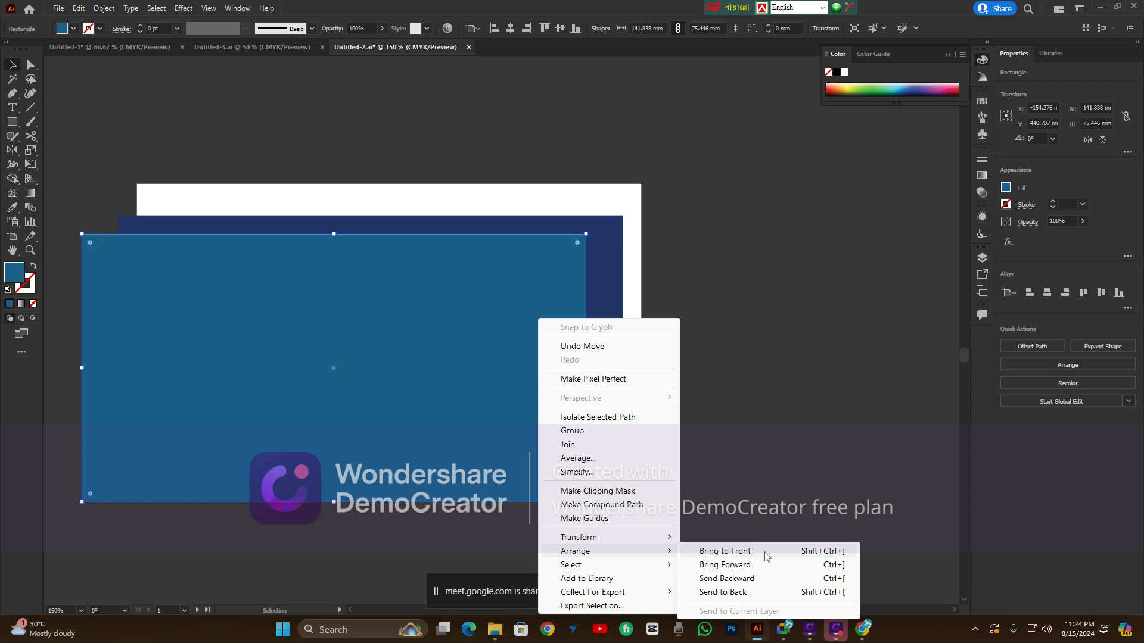
click(773, 582)
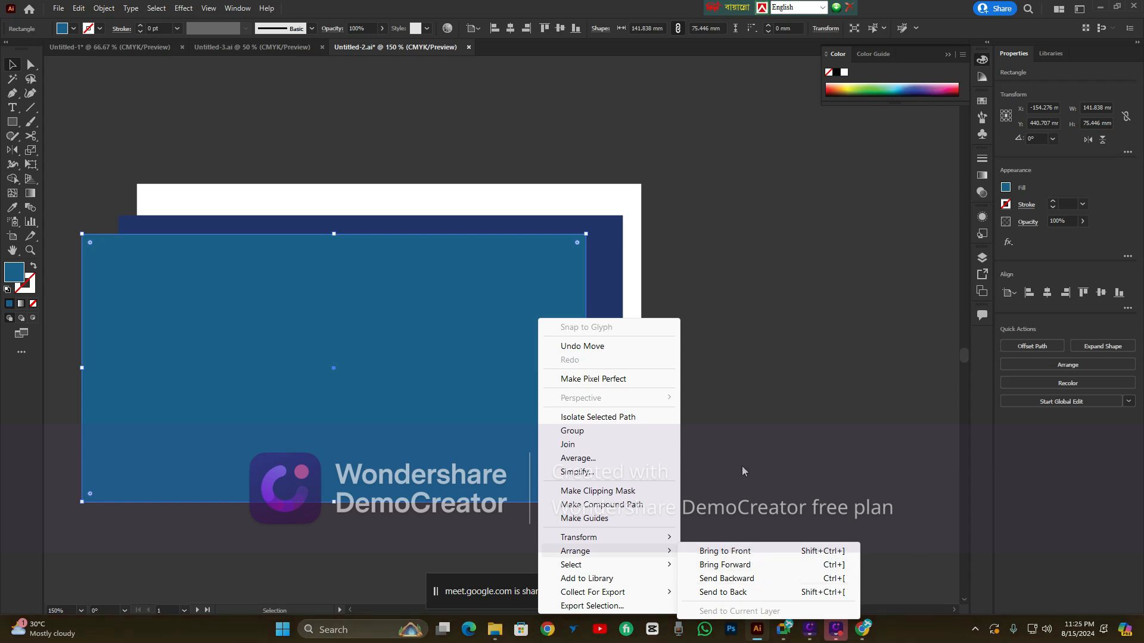
click(705, 264)
right_click(527, 278)
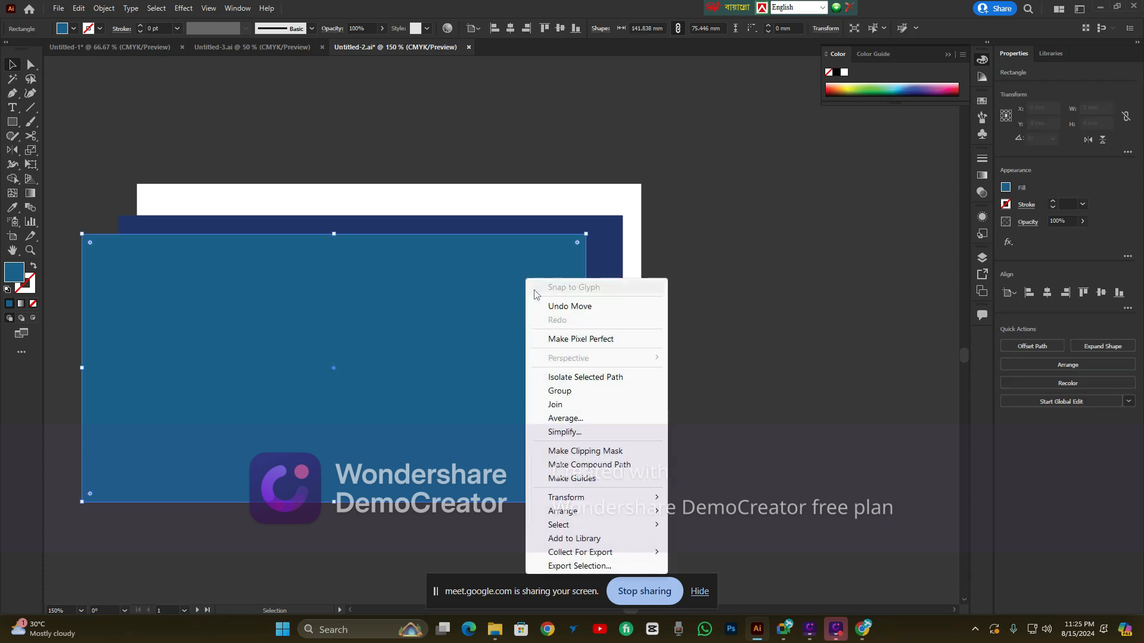
mouse_move(601, 514)
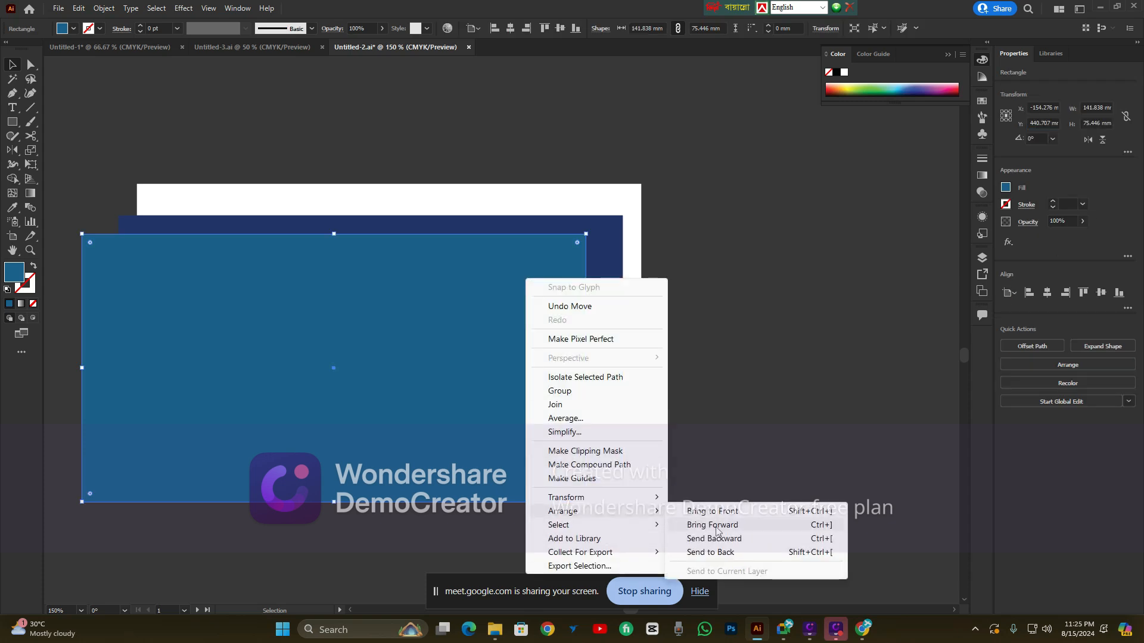
click(717, 527)
click(748, 324)
Send the ring-blue rectangle backward one level so it sits between the navy and white ones
click(514, 280)
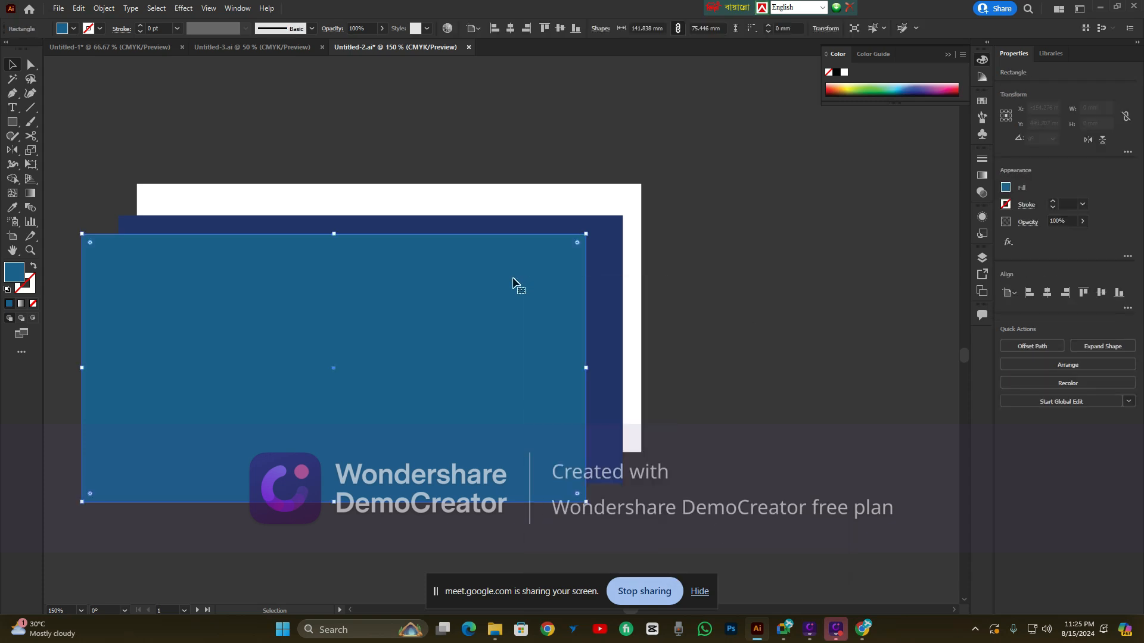
right_click(514, 282)
mouse_move(619, 511)
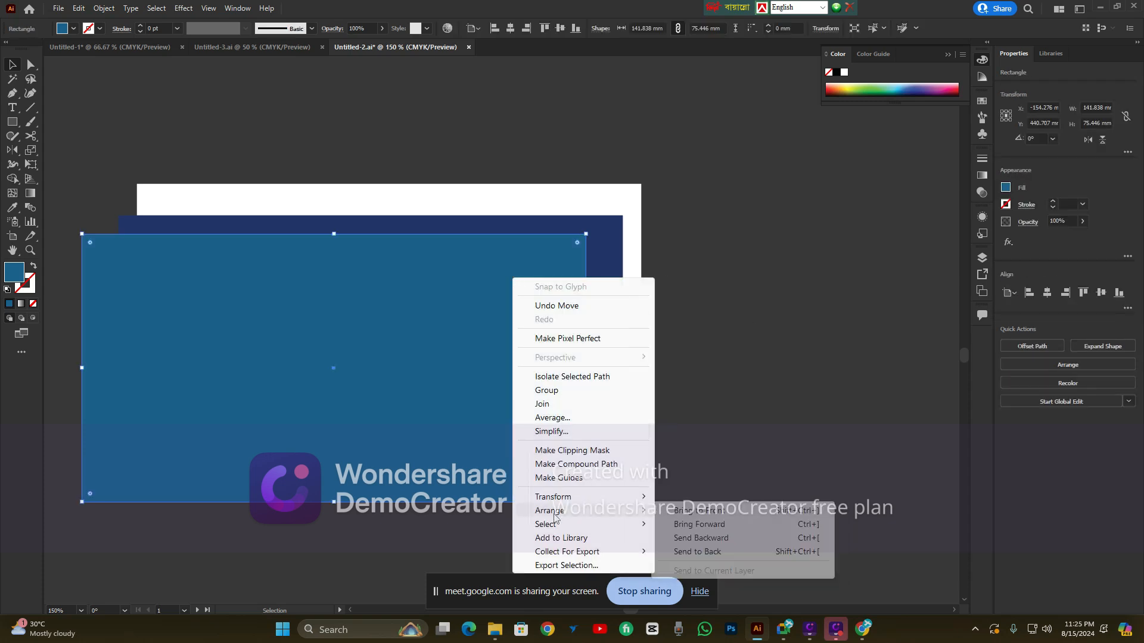
click(712, 539)
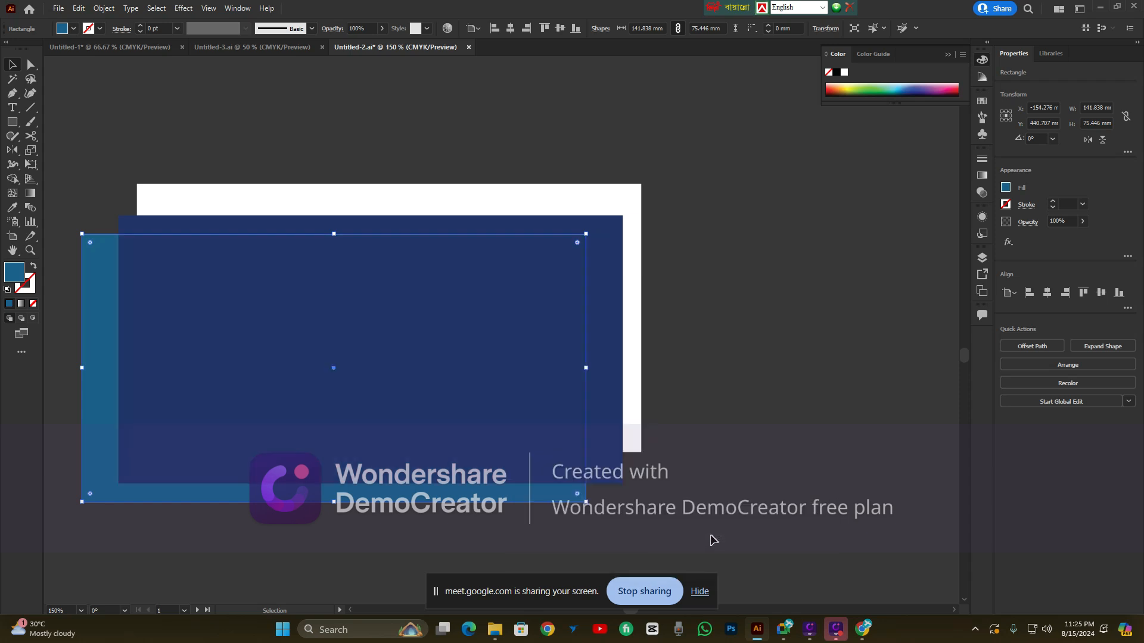
click(732, 364)
Spread the three rectangles apart and overlap them again, navy at the left, ring blue slightly offset and white at the upper right
drag(598, 290, 559, 323)
drag(598, 250, 651, 212)
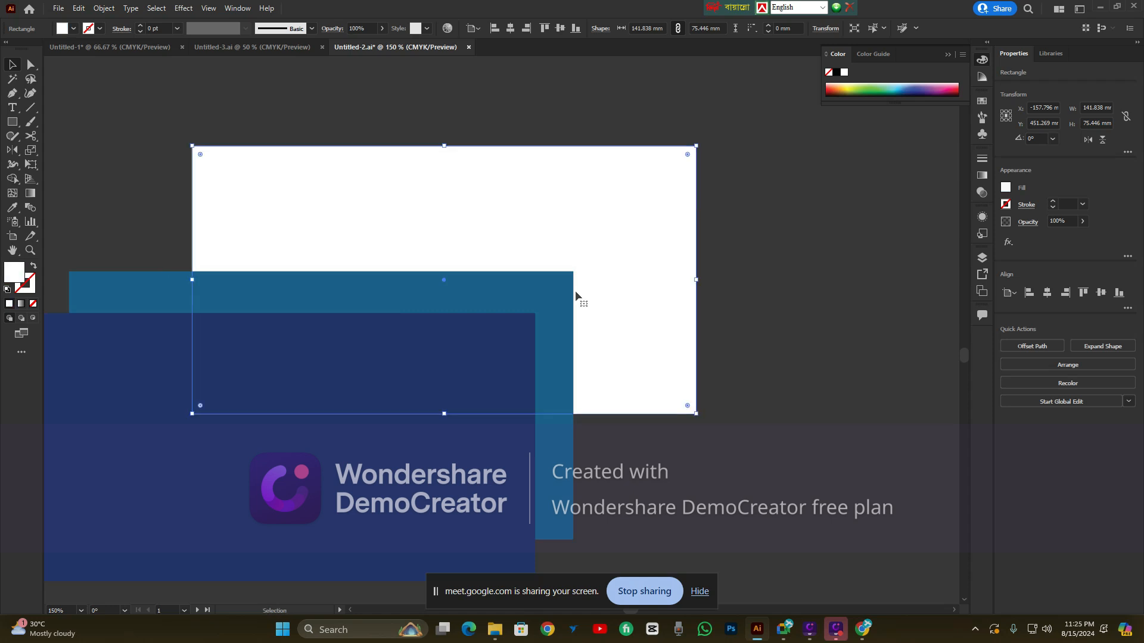
drag(579, 298, 654, 210)
drag(473, 335, 535, 195)
click(634, 223)
click(782, 237)
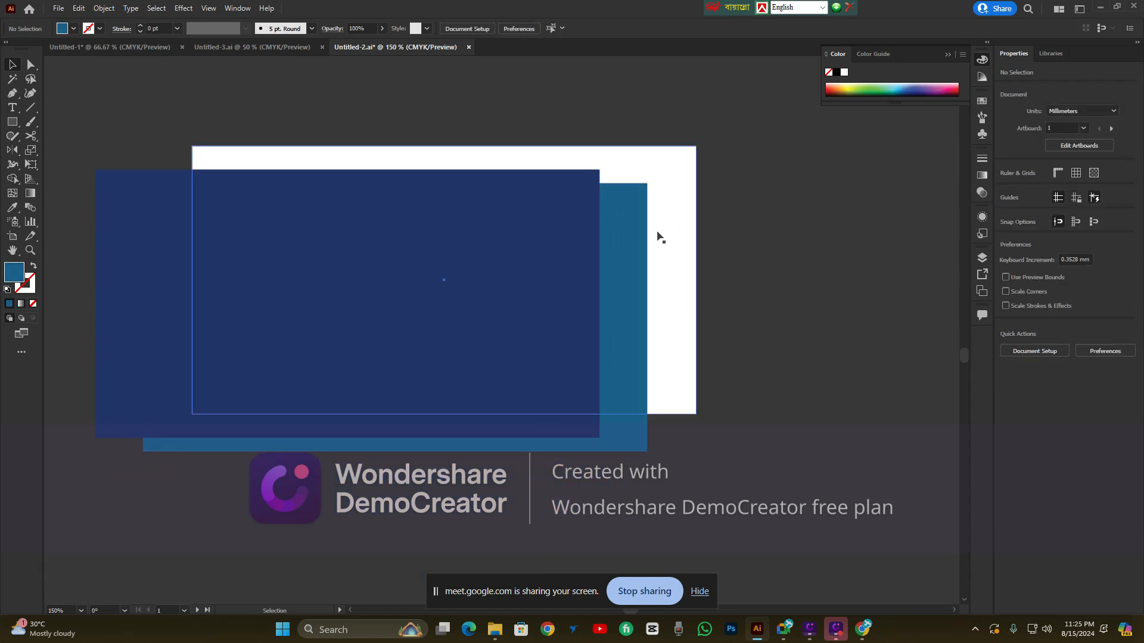
Bring the white rectangle forward one level, placing it above the ring-blue one but behind the navy one
click(675, 215)
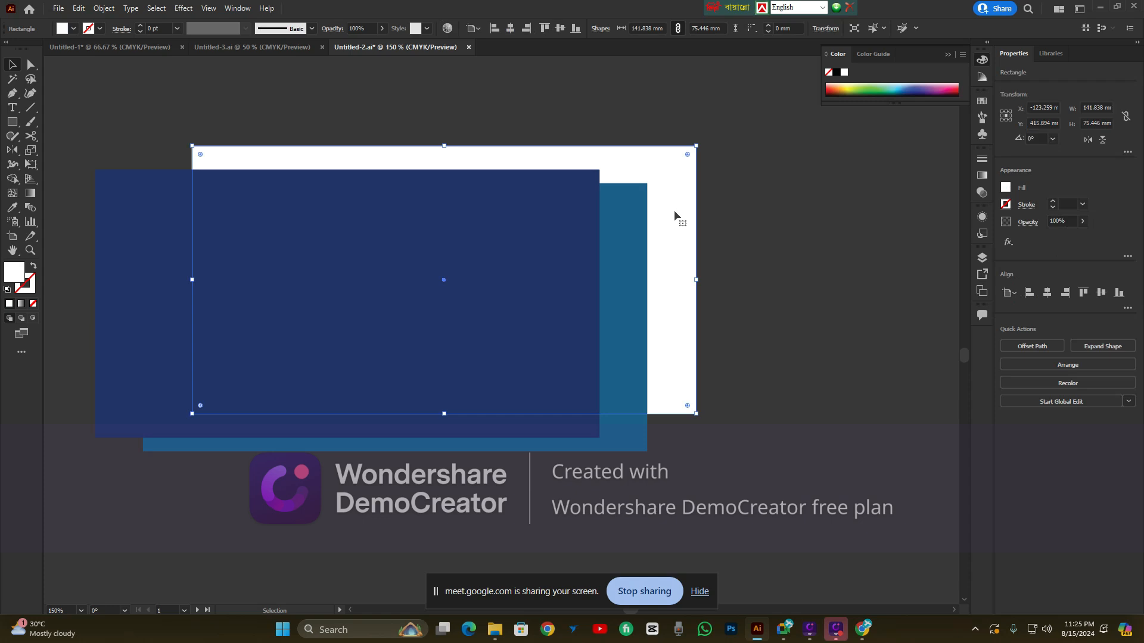
right_click(703, 217)
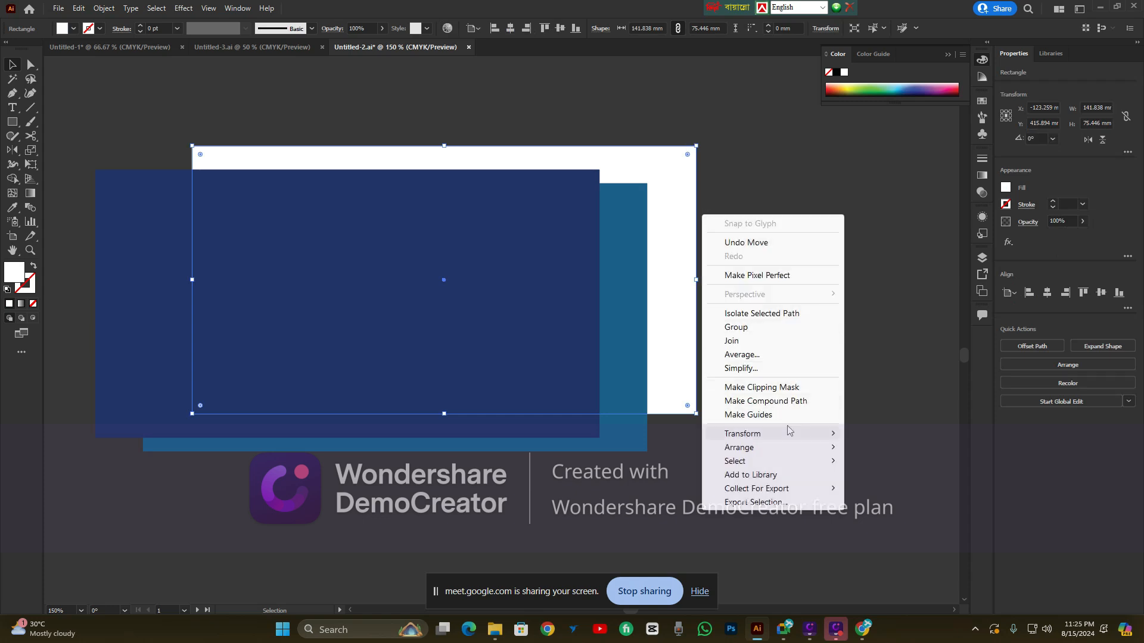
mouse_move(791, 447)
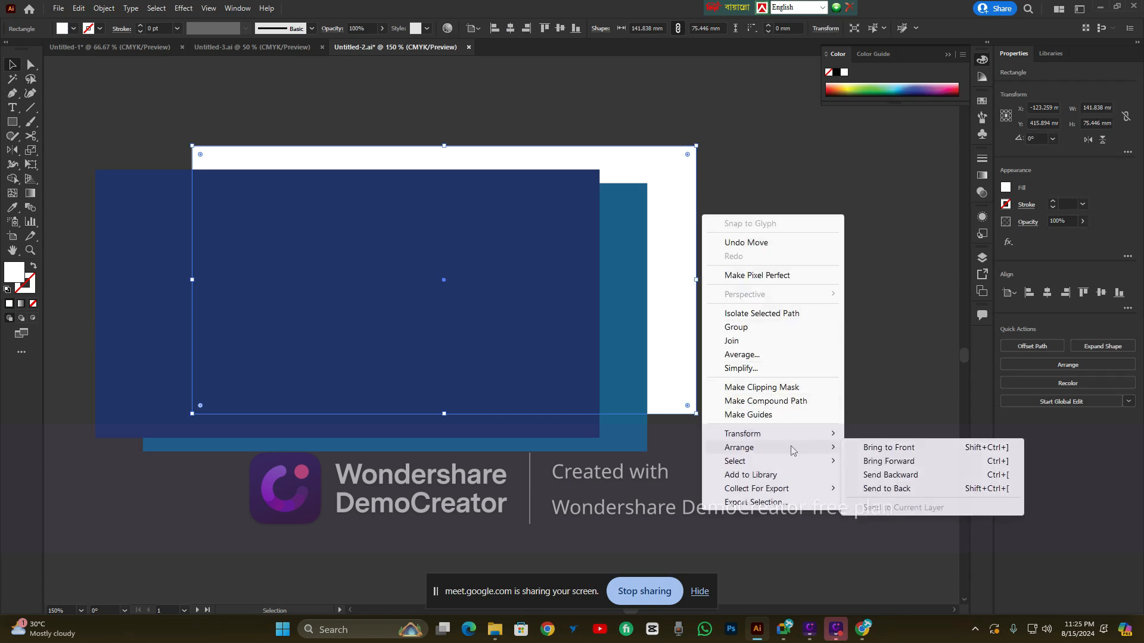
click(883, 468)
click(804, 364)
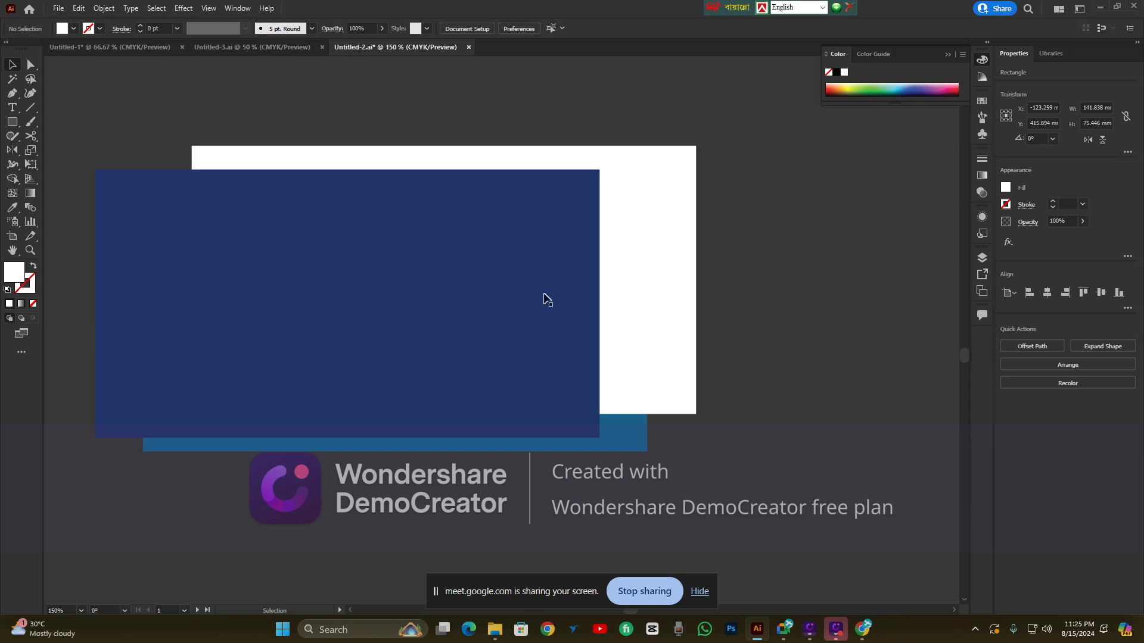
Reposition the rectangles diagonally, with navy at the lower left, white in the middle and ring blue at the upper right
drag(491, 286, 488, 386)
drag(521, 184, 477, 276)
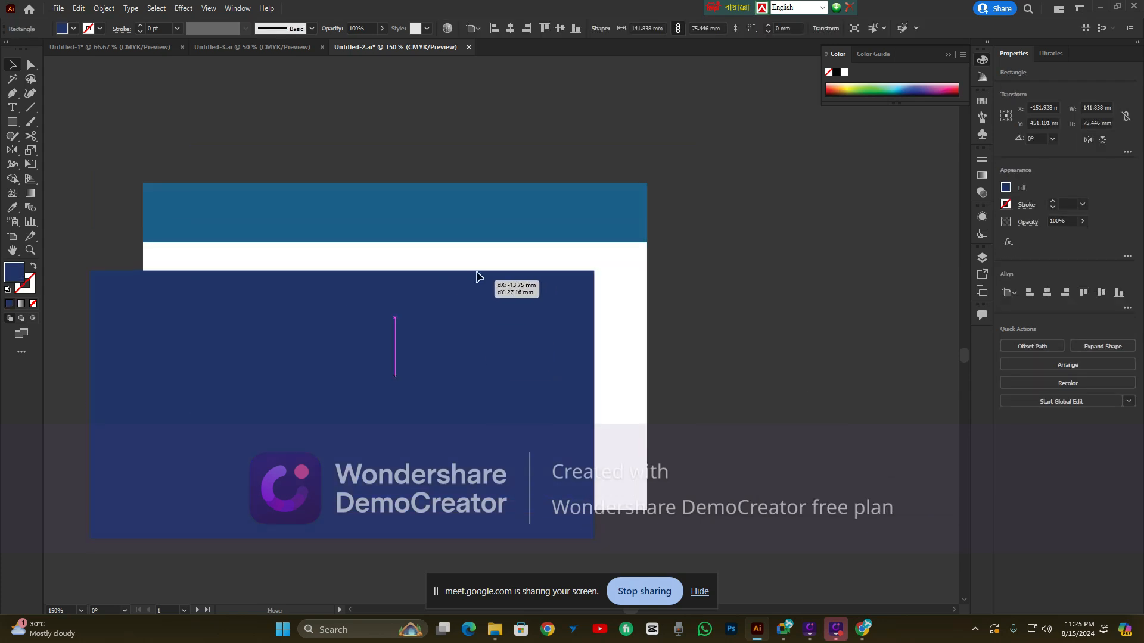
drag(482, 226, 588, 207)
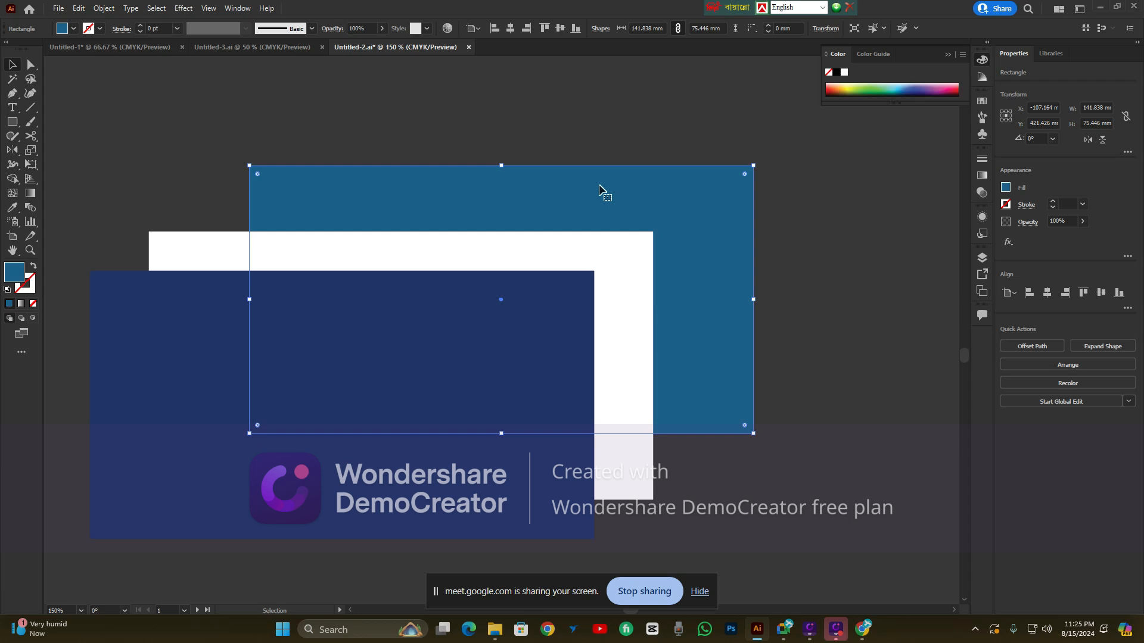
click(592, 133)
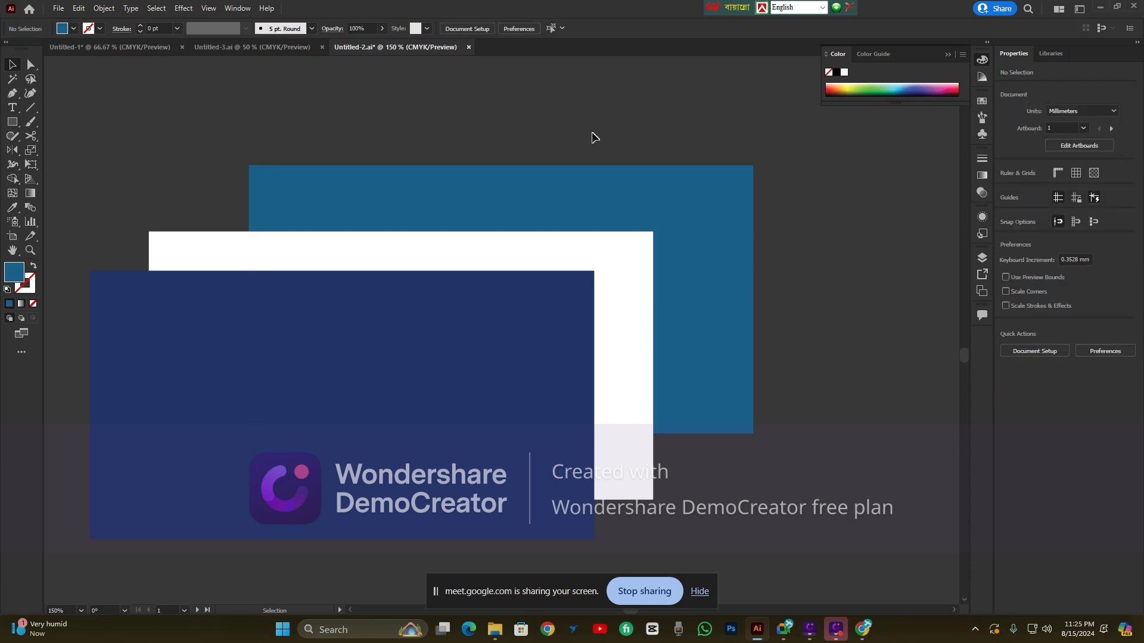
Select all three sample rectangles and delete them
scroll(592, 137, down, 3)
key(ctrl+a)
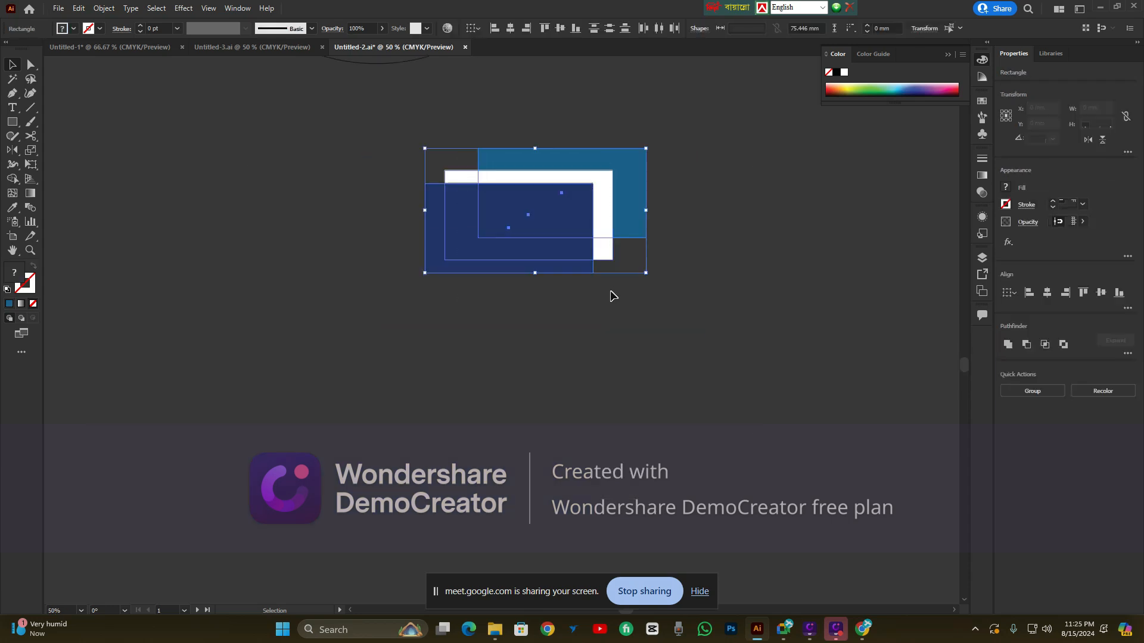
scroll(610, 294, down, 5)
click(610, 293)
Send the white page-sized rectangle to the back, behind the two outlined circles
scroll(518, 176, up, 5)
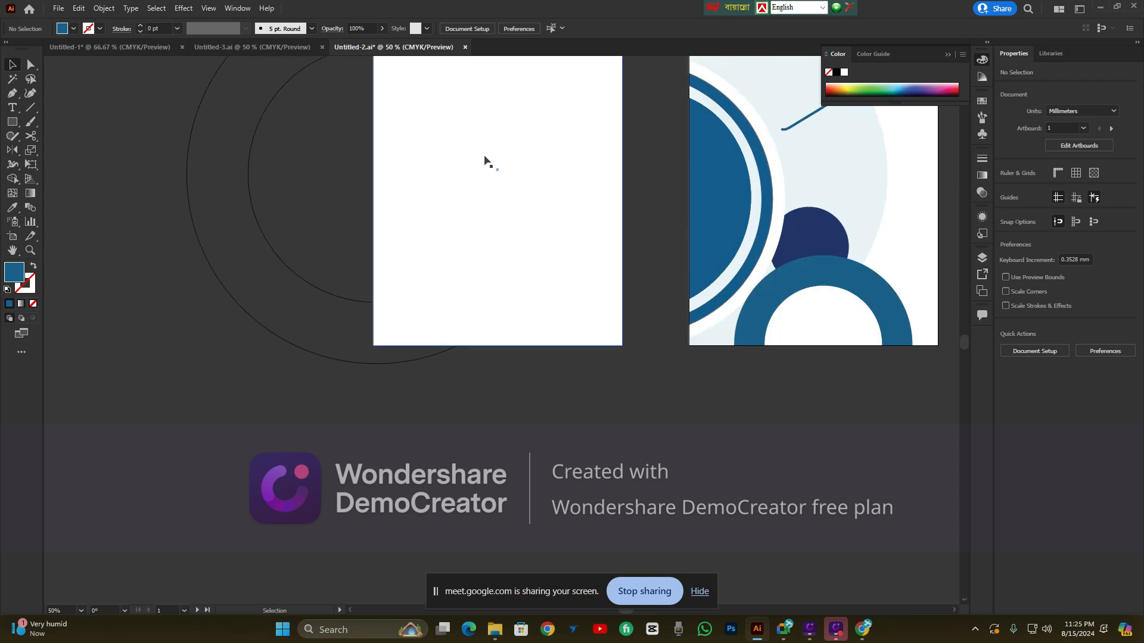
click(503, 199)
right_click(504, 201)
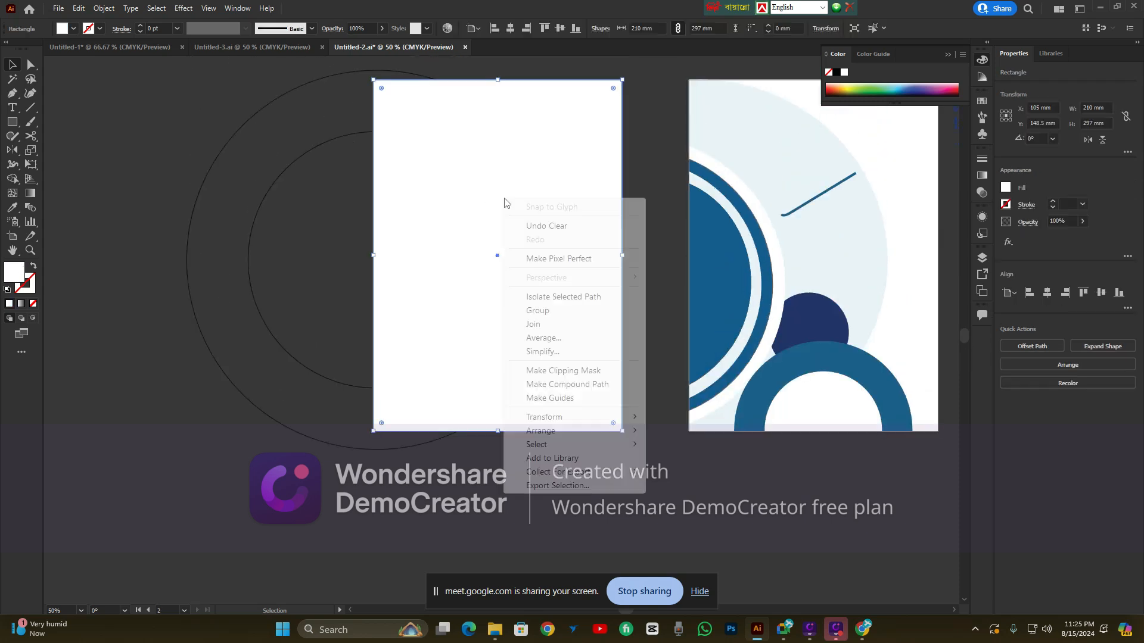
mouse_move(574, 430)
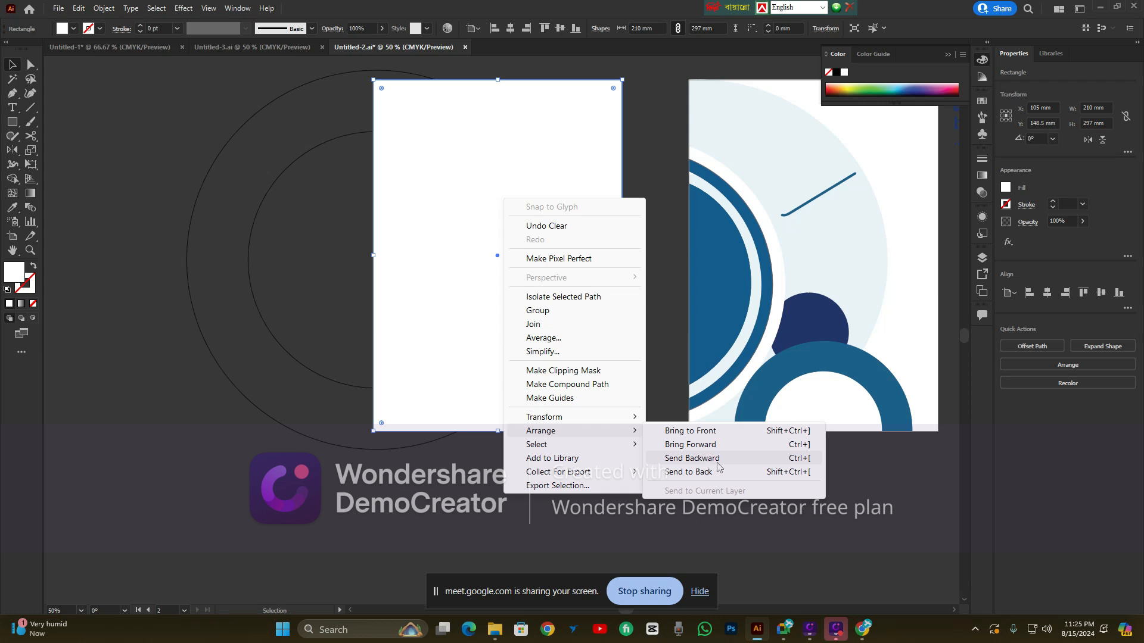
click(716, 473)
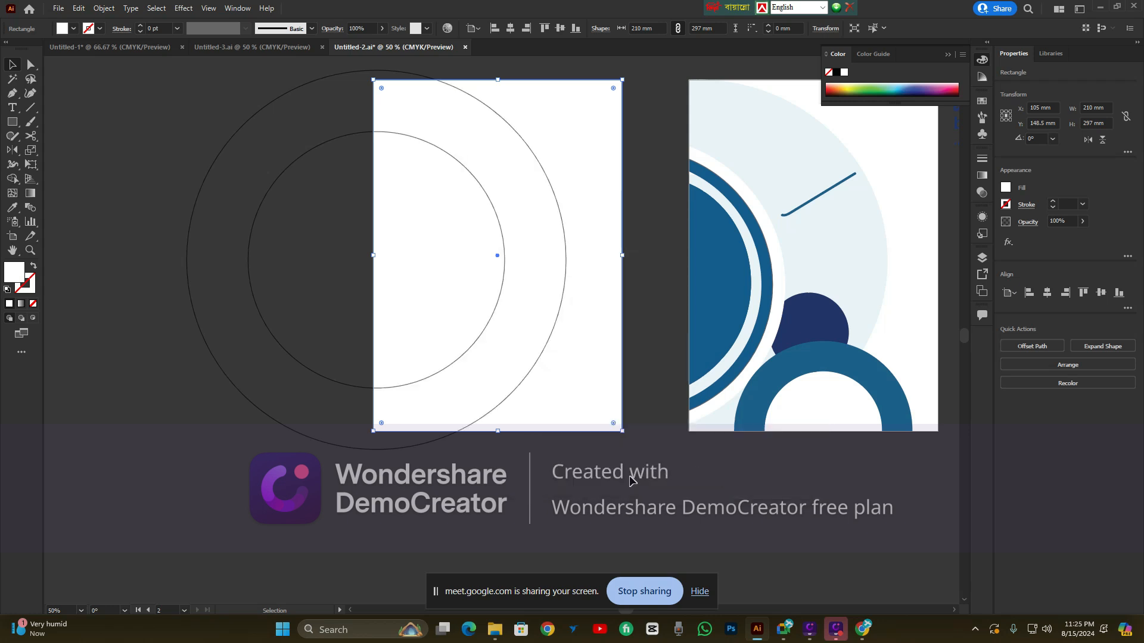
Shift the white page rectangle down and realign it vertically to the centre of the artboard
drag(593, 151, 602, 82)
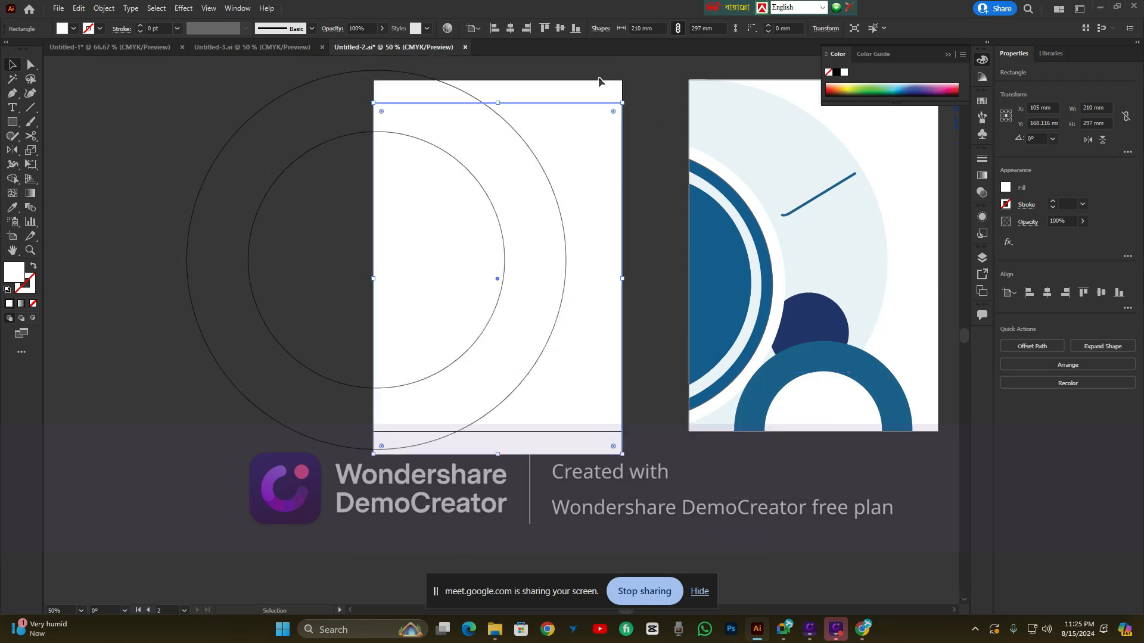
click(560, 28)
scroll(585, 133, up, 1)
click(631, 158)
click(617, 162)
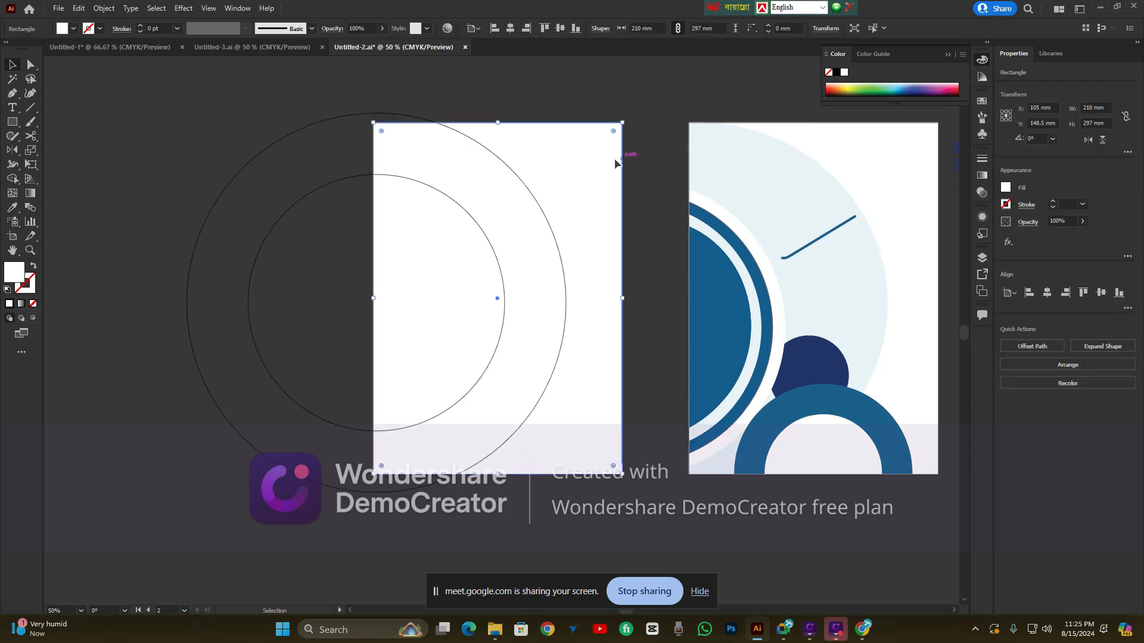
Select the white page rectangle and the reference artwork together without the circles, and clear the selection
key(a)
click(632, 164)
key(v)
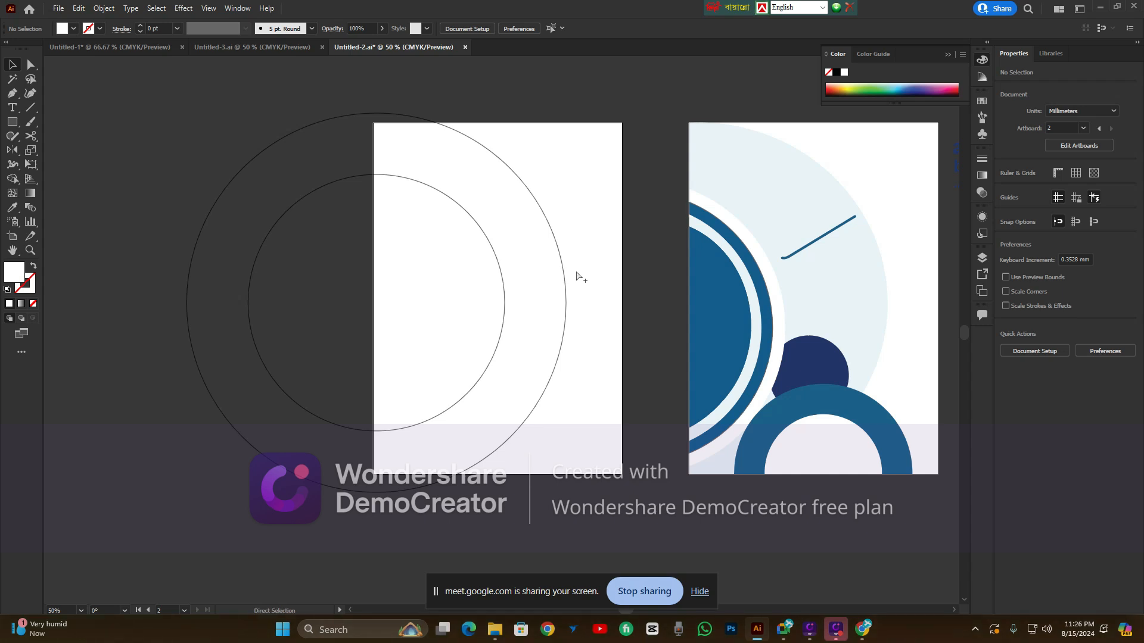
key(ctrl+a)
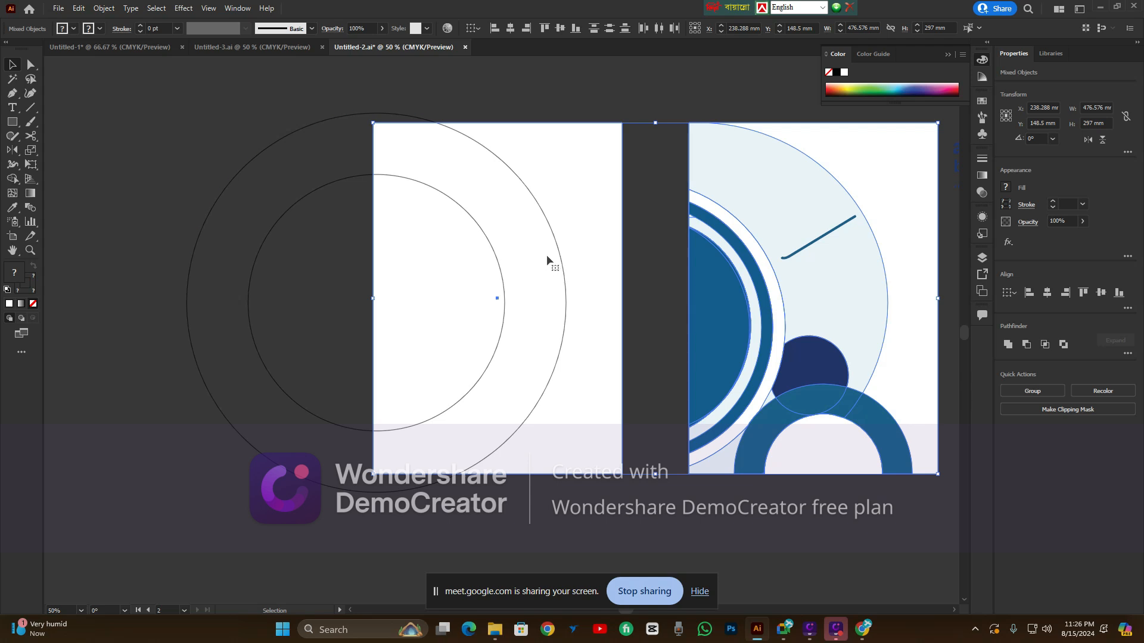
click(570, 95)
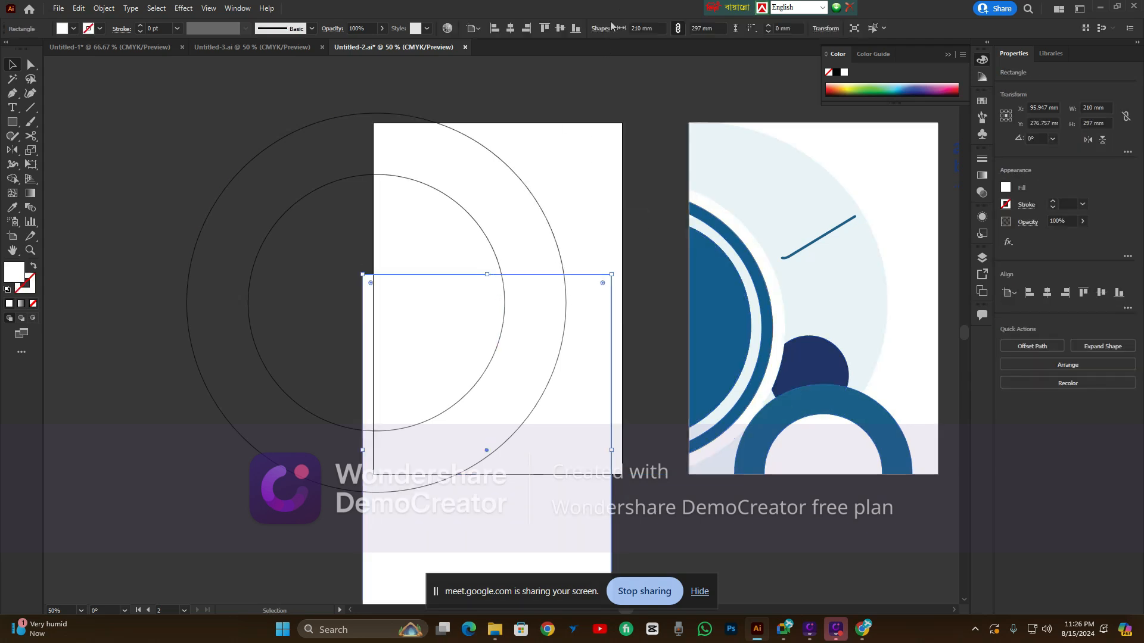
Move the displaced white rectangle back over the page, centre it horizontally and vertically on the artboard, and deselect it
drag(593, 298, 597, 123)
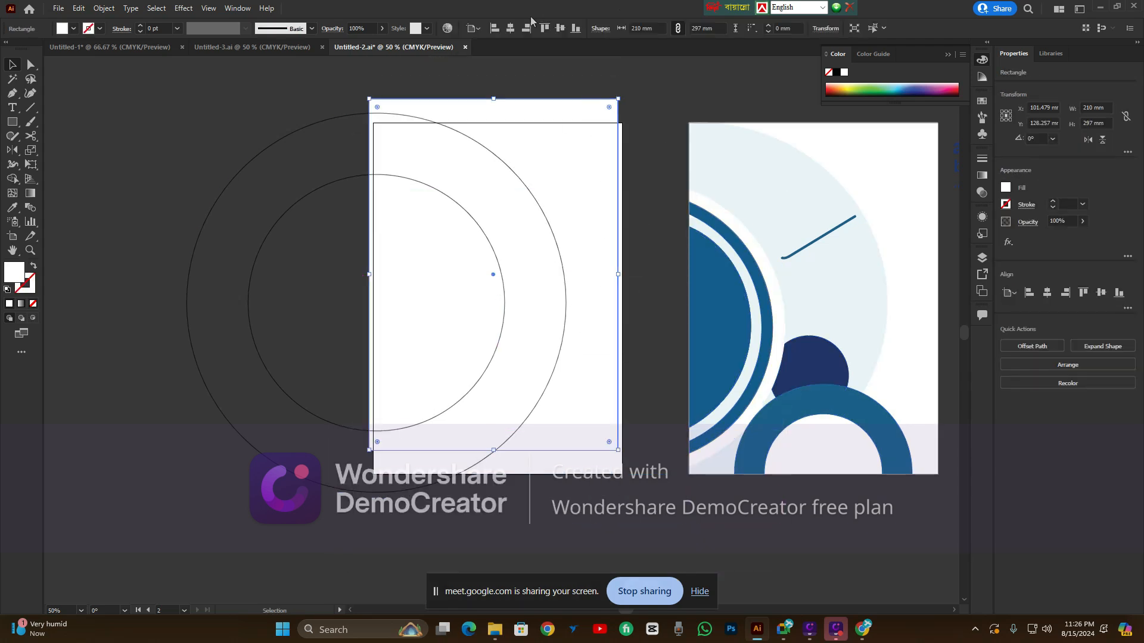
click(511, 29)
click(560, 28)
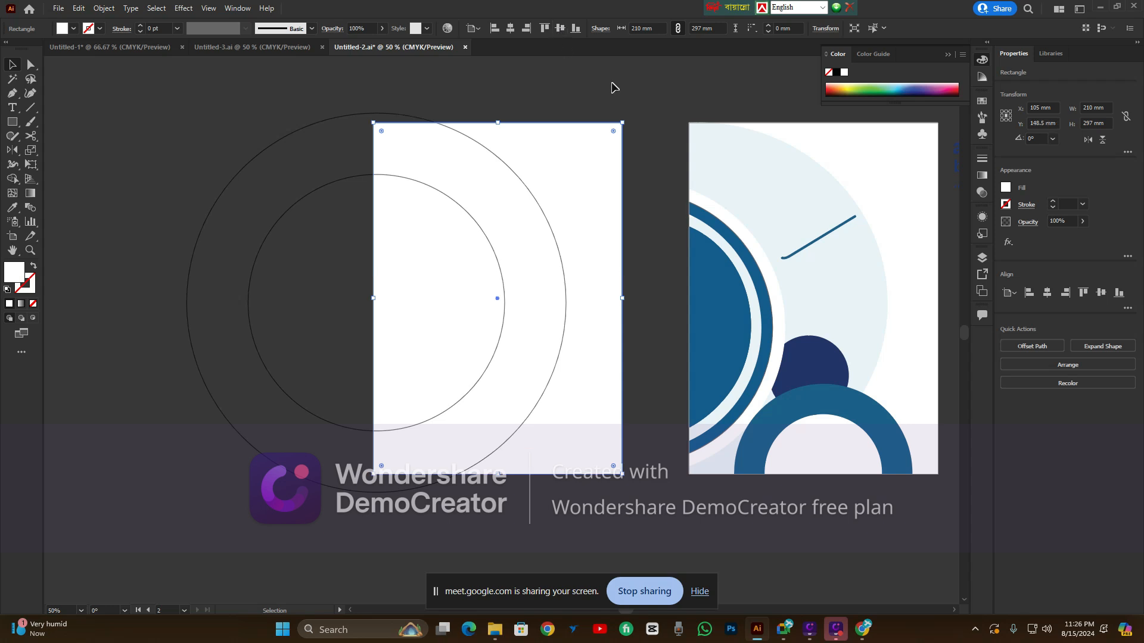
click(614, 88)
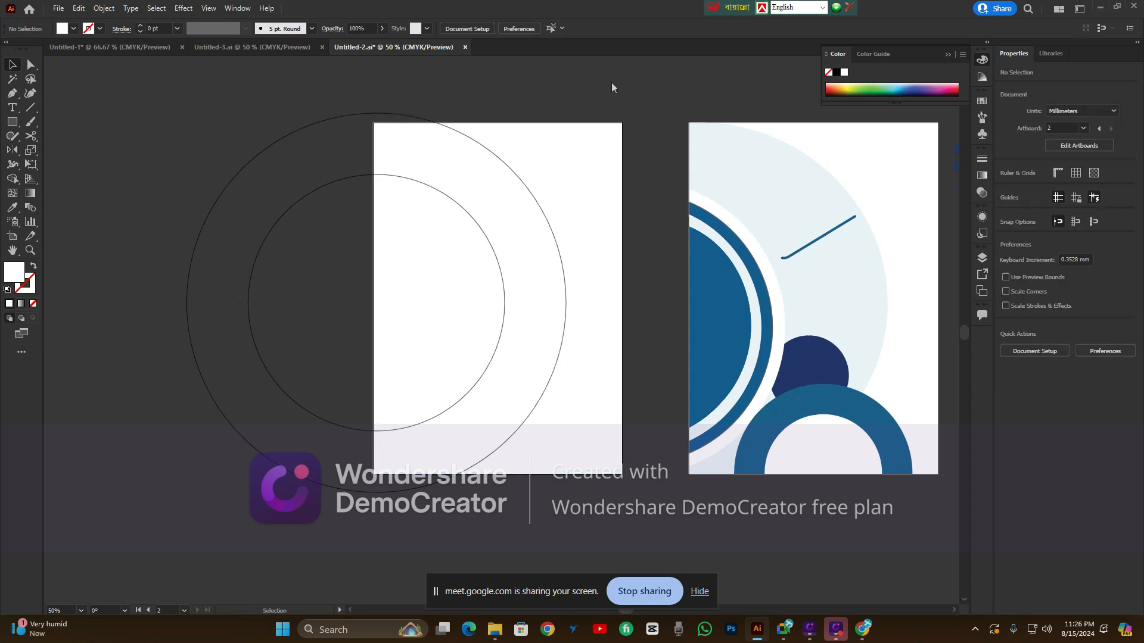
Select the two circles without the white page rectangle, clear that selection, and select the page rectangle alone
drag(456, 159, 528, 339)
click(610, 187)
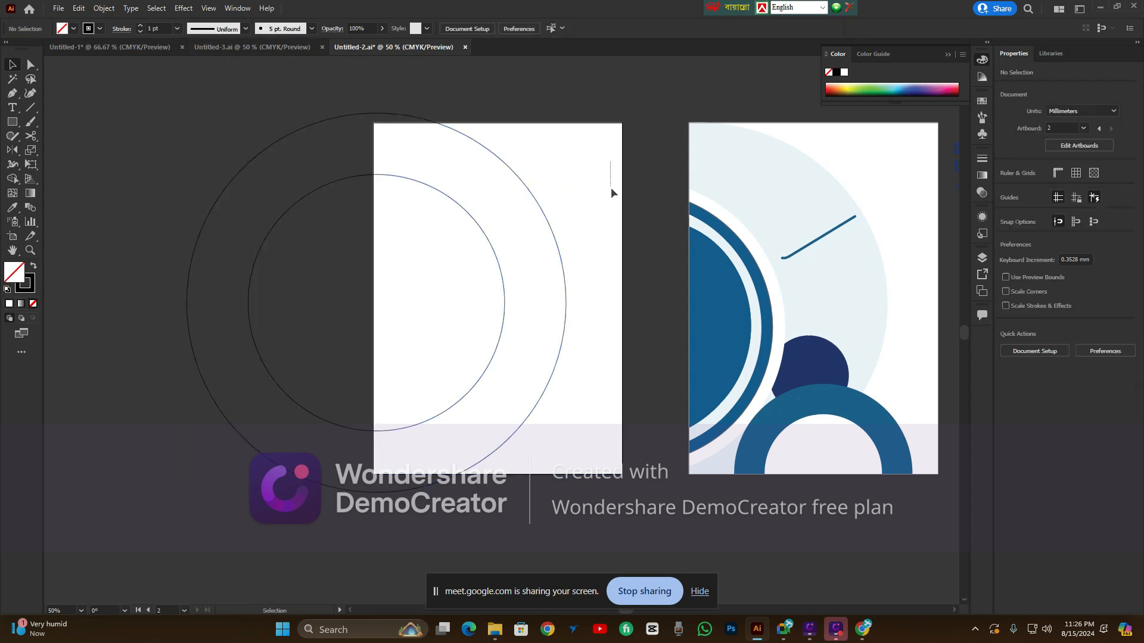
drag(618, 219, 585, 266)
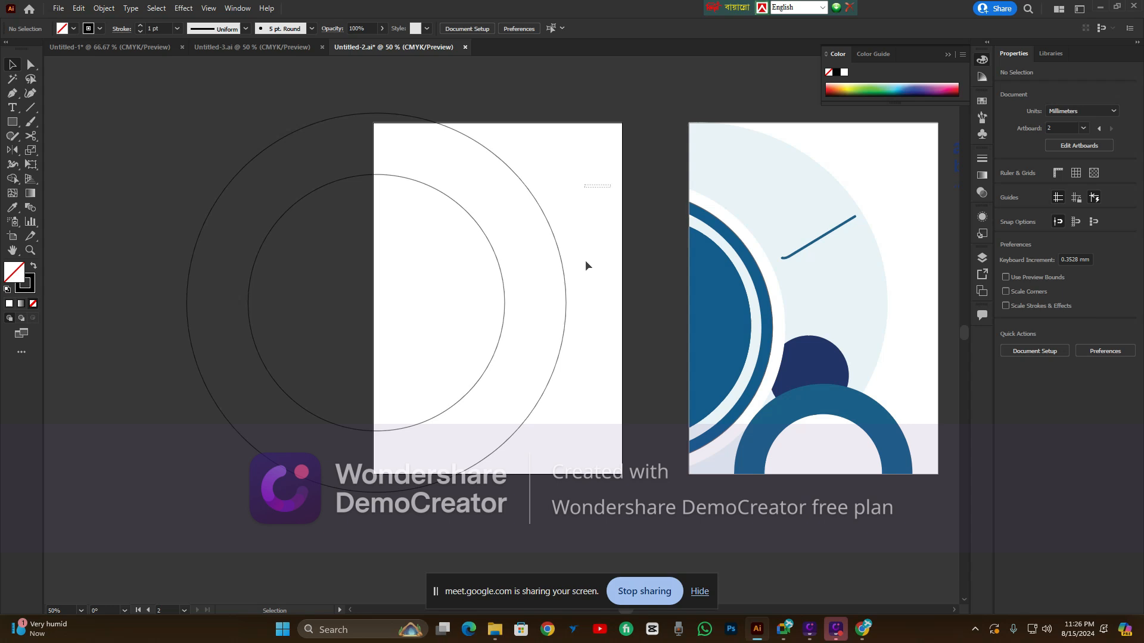
click(594, 214)
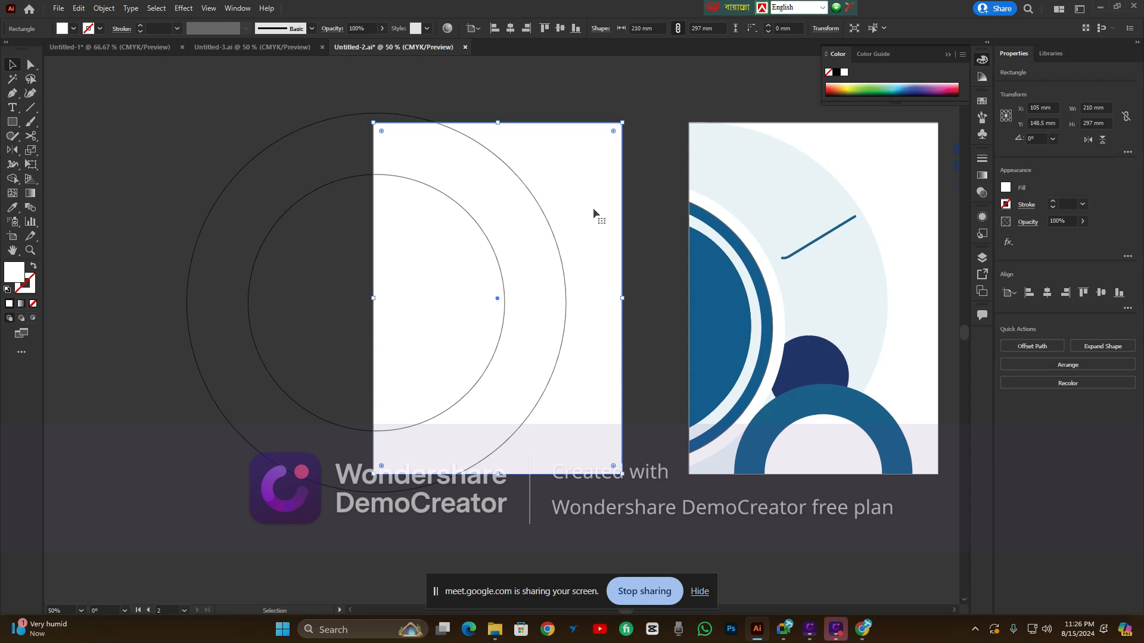
Select the two circles without the white page rectangle and expand their fill and stroke
click(218, 100)
drag(238, 127, 293, 255)
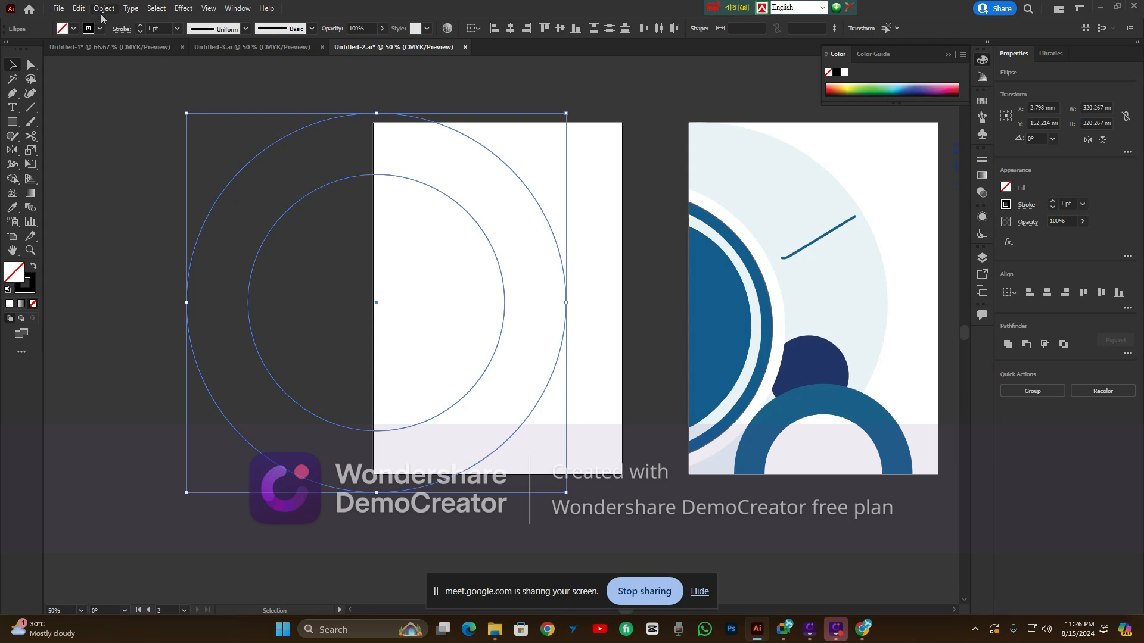
click(117, 143)
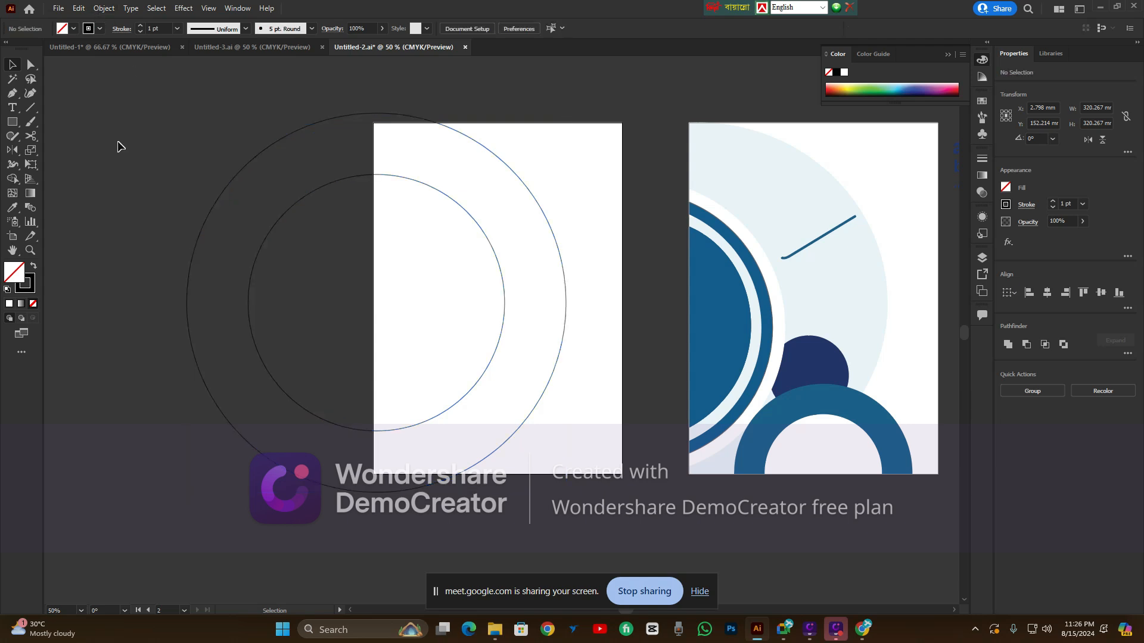
drag(237, 108, 309, 240)
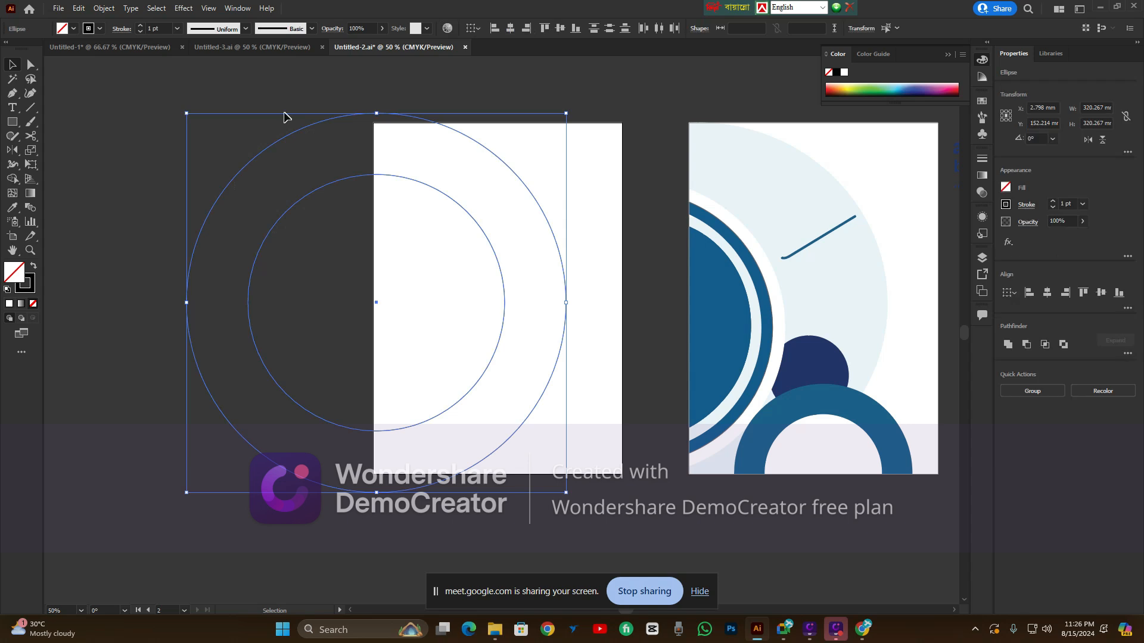
click(104, 8)
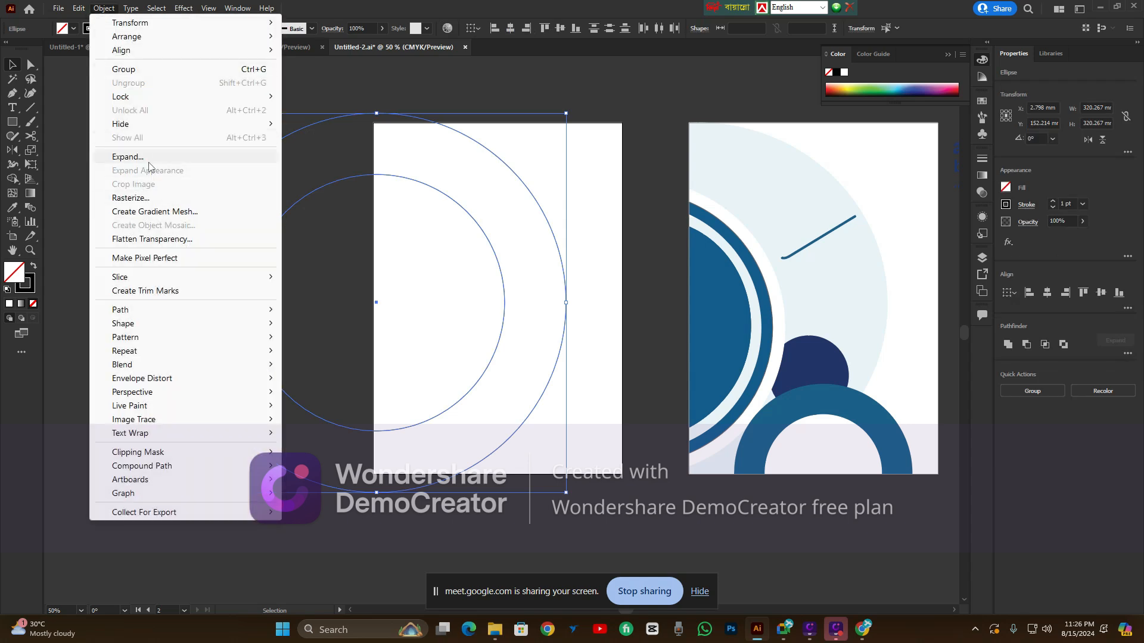
click(146, 161)
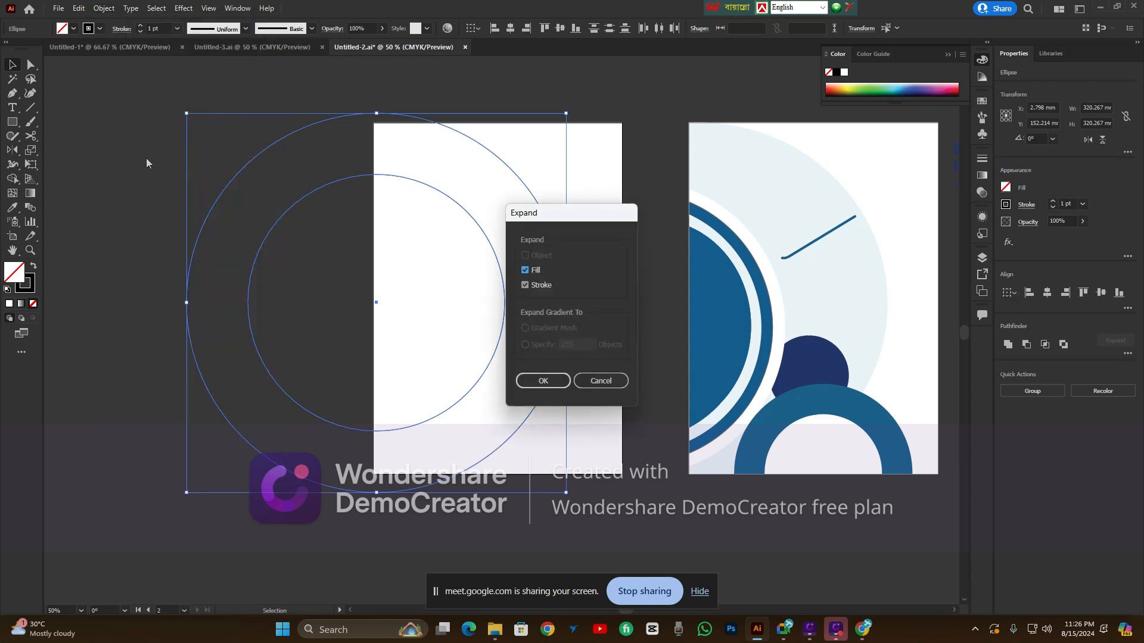
click(552, 383)
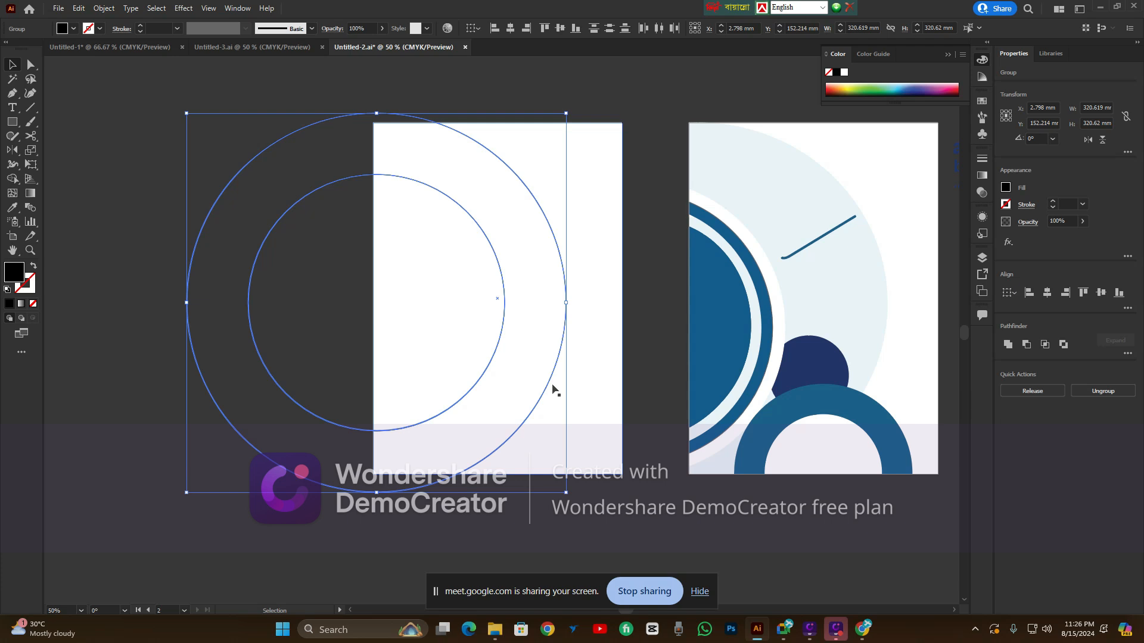
Reselect the expanded circles and confirm Black as their fill from the Color Picker's swatches
drag(206, 185, 287, 262)
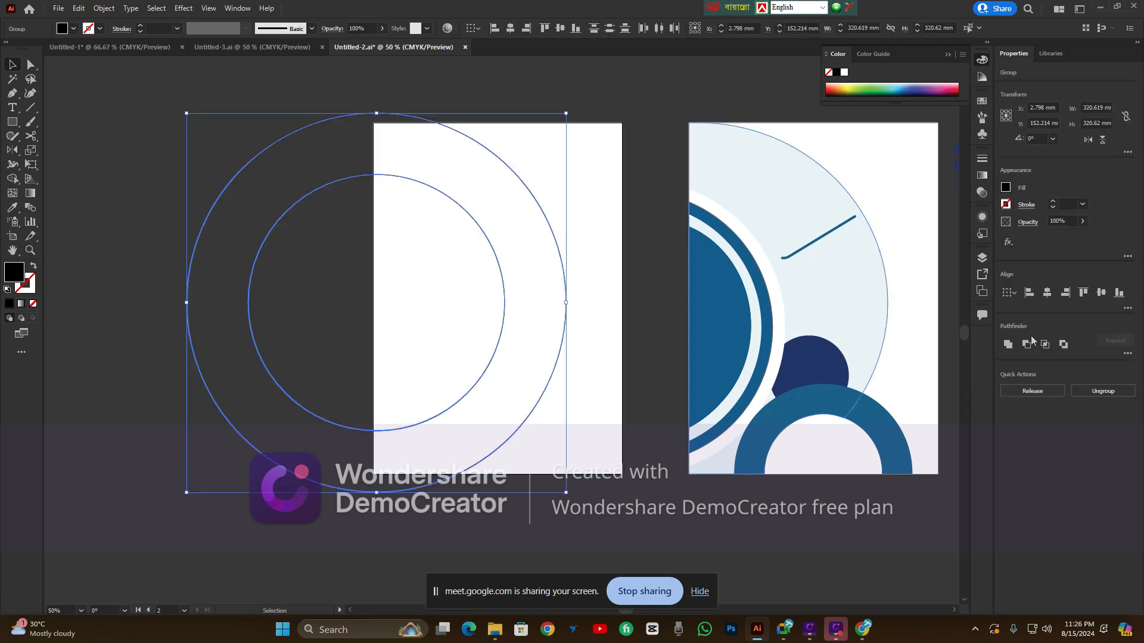
click(107, 153)
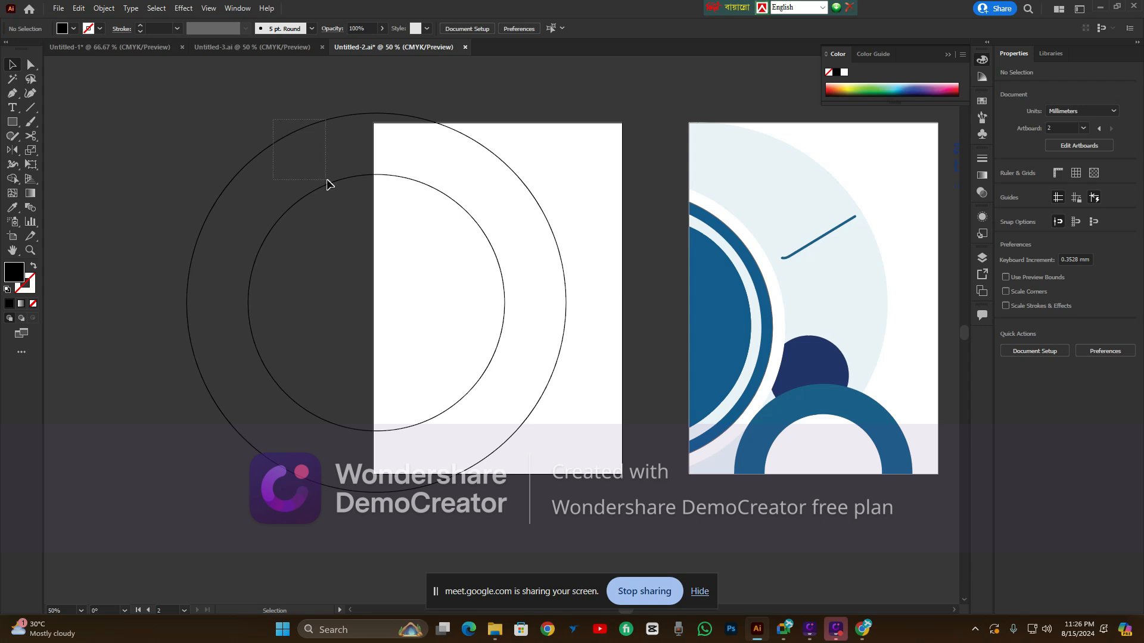
click(269, 159)
drag(171, 141, 297, 277)
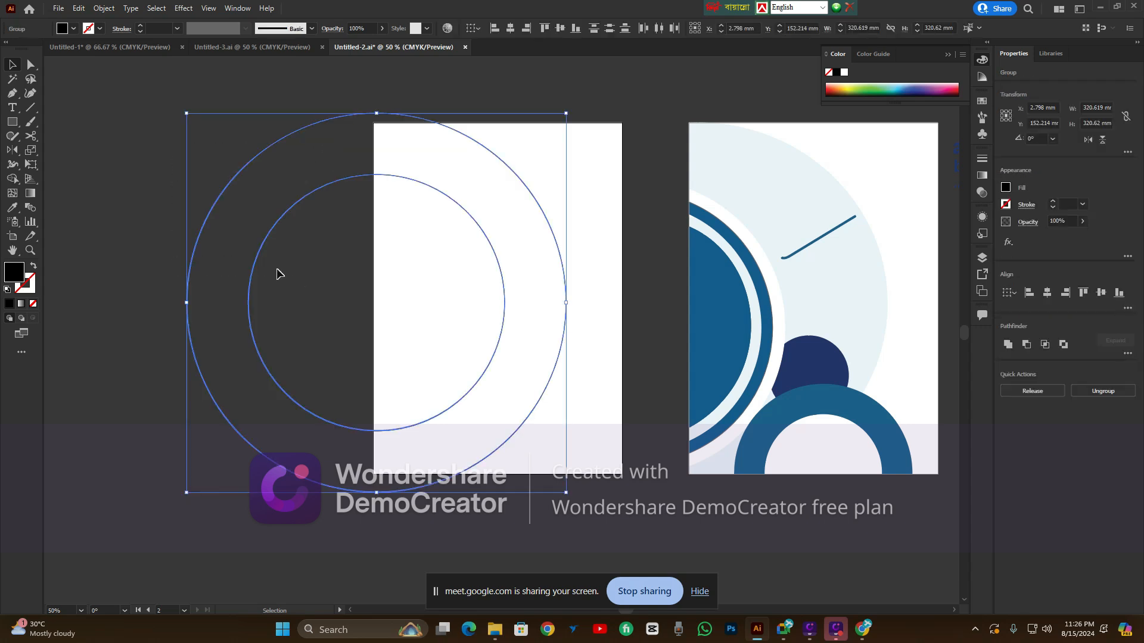
double_click(18, 277)
click(698, 272)
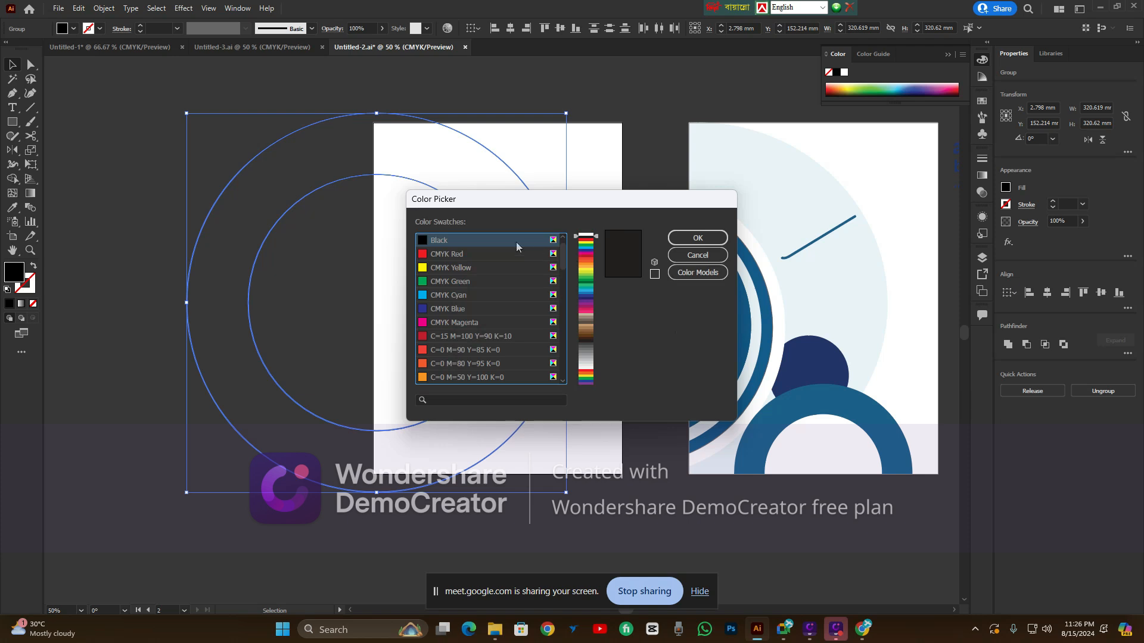
click(698, 238)
Select the white page rectangle and the expanded circles separately, clearing each selection
click(379, 130)
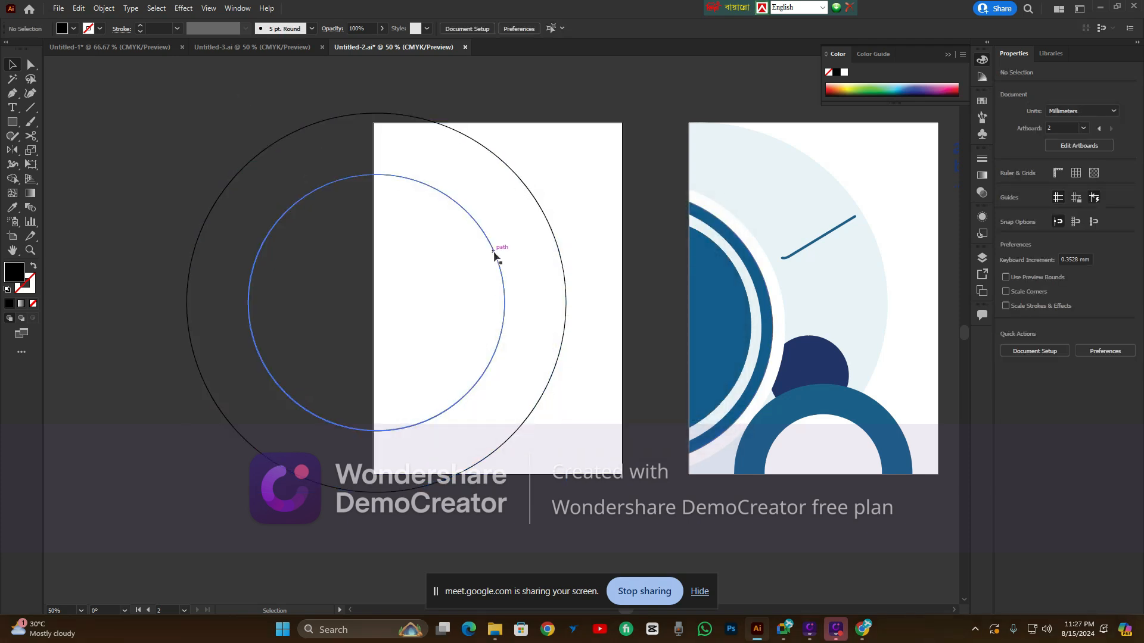
click(564, 197)
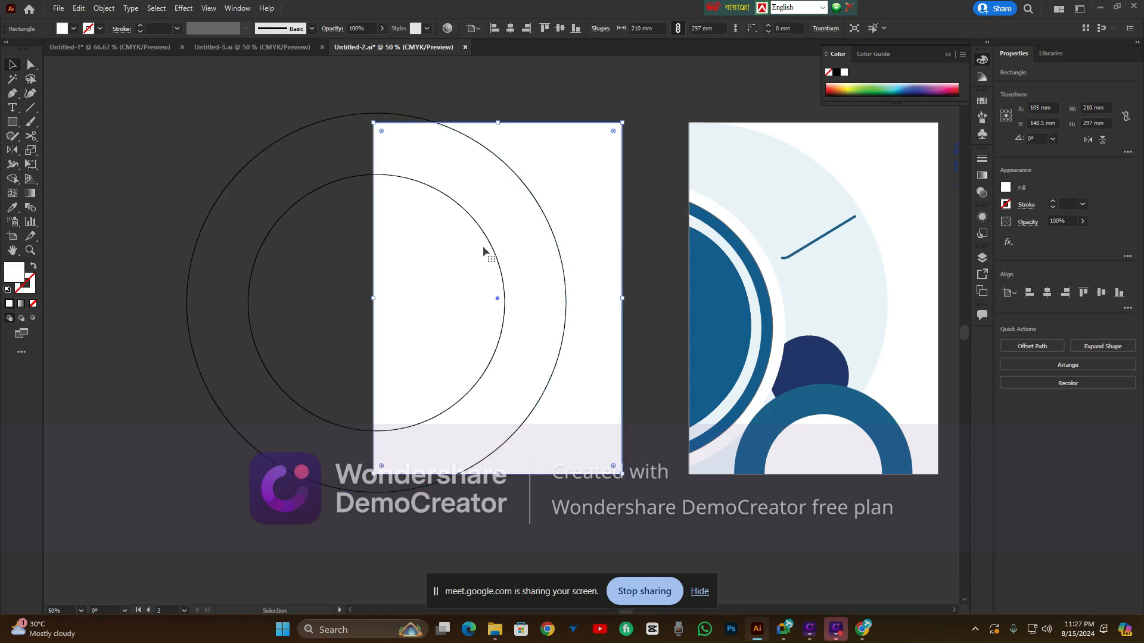
click(321, 100)
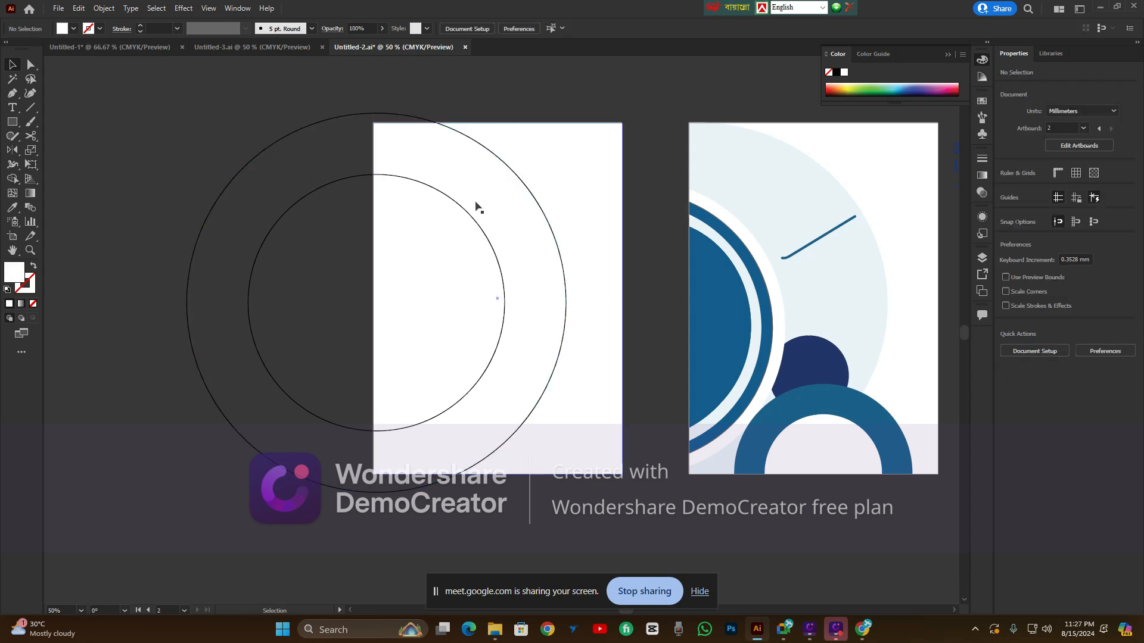
click(485, 232)
click(307, 124)
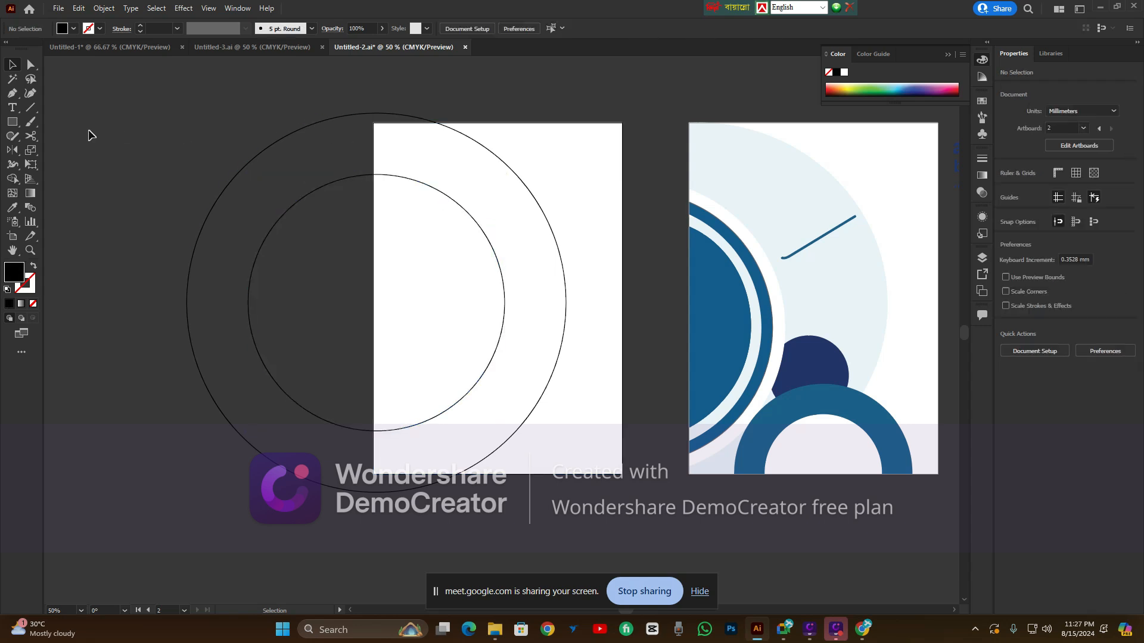
Erase the parts of both circles that extend beyond the page's left, top and bottom edges with the Eraser
drag(34, 134, 78, 133)
drag(275, 97, 350, 352)
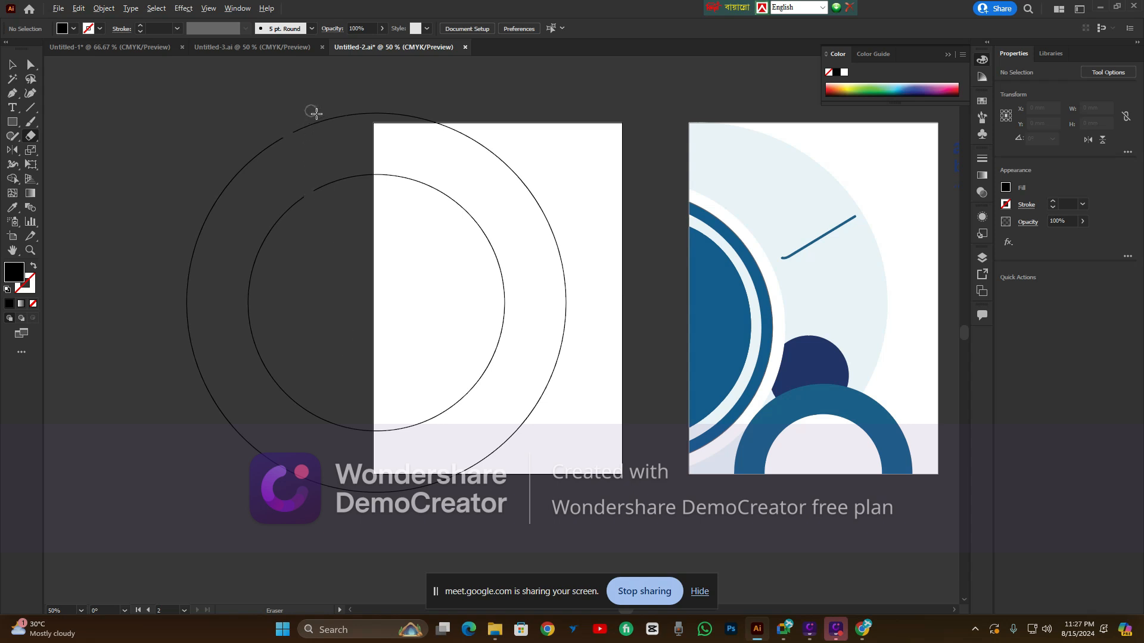
mouse_move(302, 102)
mouse_down()
mouse_move(345, 250)
mouse_move(378, 523)
mouse_up()
drag(158, 79, 329, 529)
drag(329, 95, 543, 126)
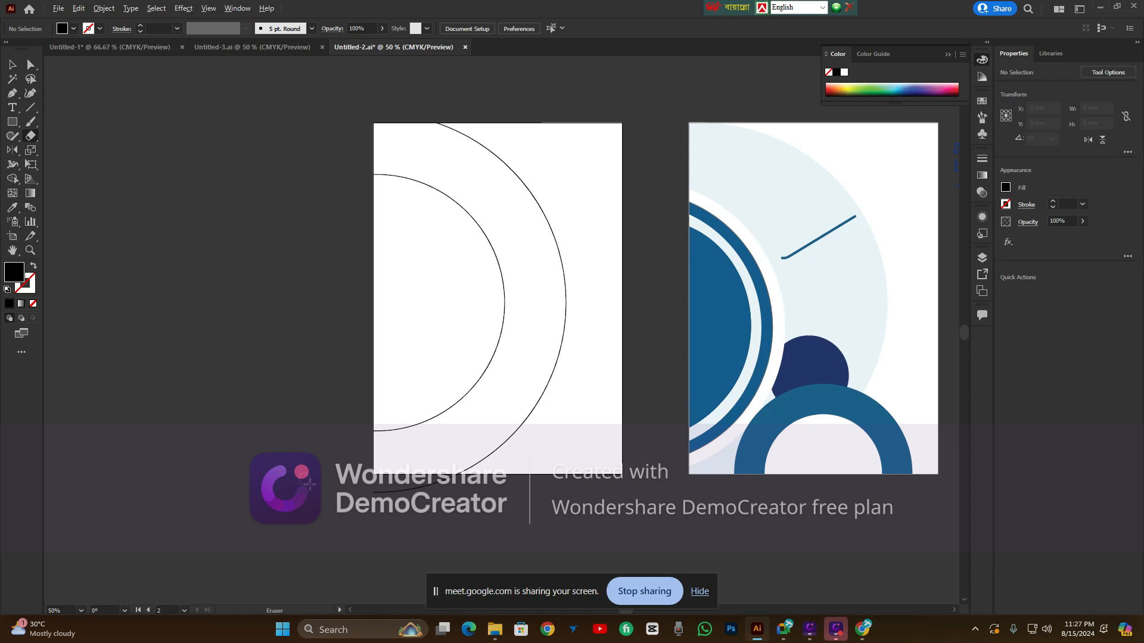
mouse_move(304, 479)
mouse_down()
mouse_move(392, 510)
mouse_move(550, 521)
mouse_up()
Erase the outer circle's remaining overhang below the page's bottom edge, undoing the cut that reaches into the page
scroll(457, 493, up, 3)
mouse_move(345, 440)
mouse_down()
mouse_move(384, 455)
mouse_move(595, 477)
mouse_move(608, 495)
mouse_up()
scroll(415, 439, up, 4)
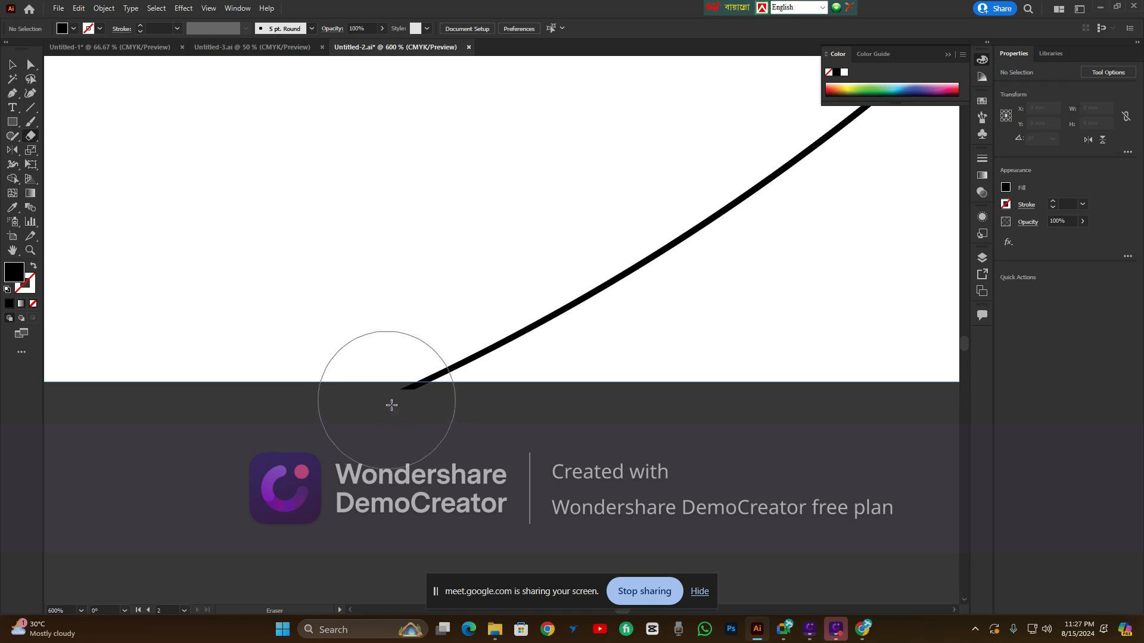
drag(370, 388, 518, 427)
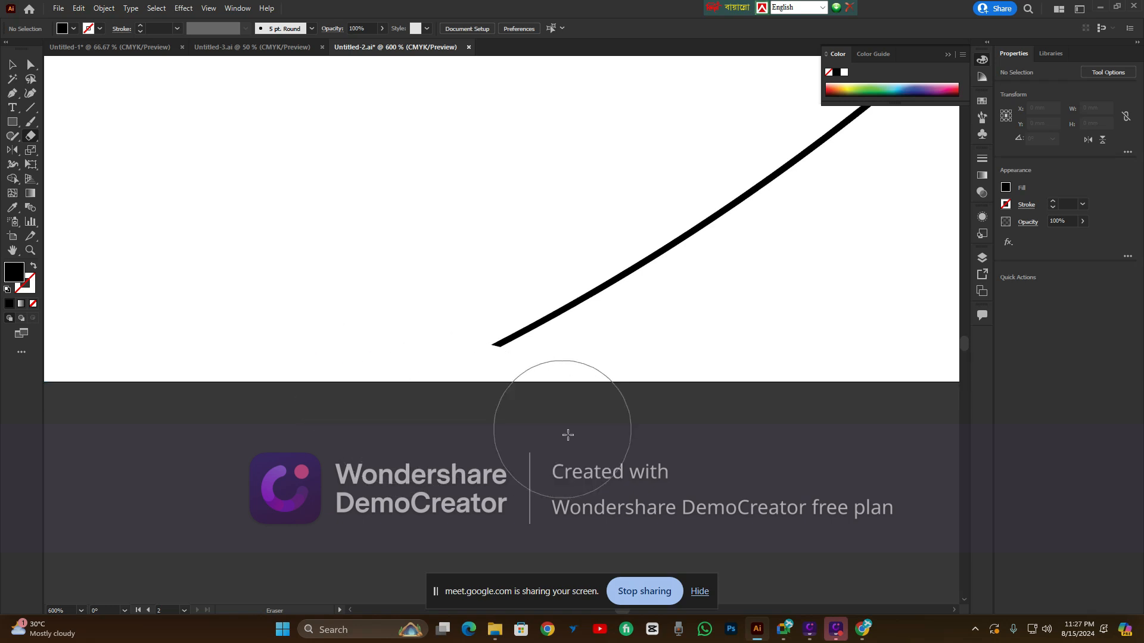
key(ctrl+z)
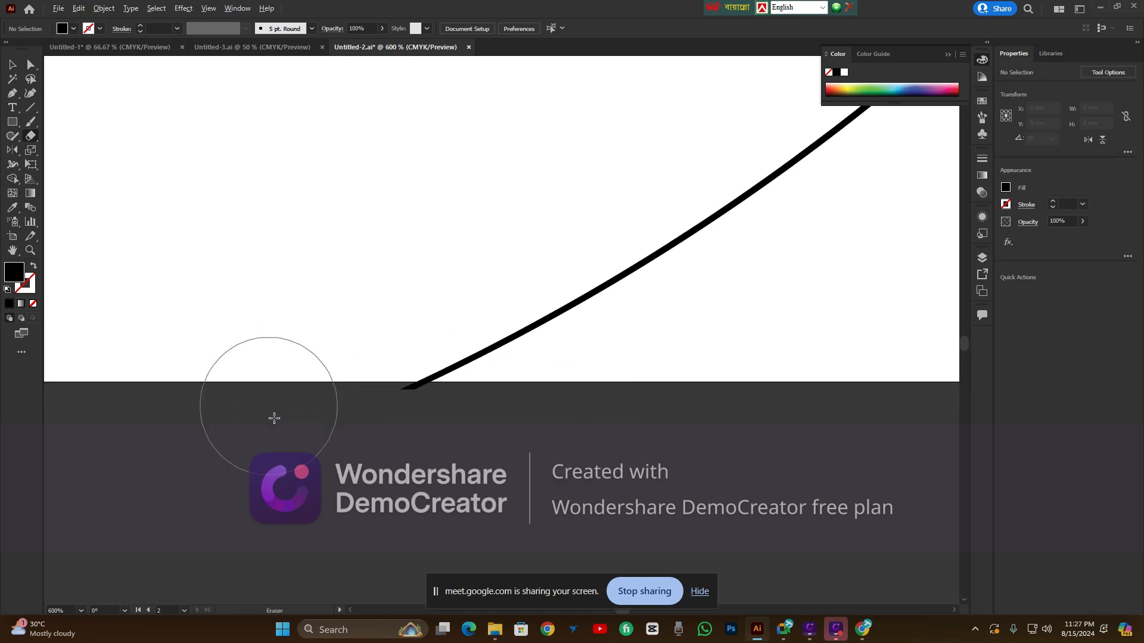
mouse_move(270, 452)
mouse_down()
mouse_move(387, 474)
mouse_move(438, 402)
mouse_move(500, 386)
mouse_move(536, 398)
mouse_up()
key(ctrl+minus)
key(ctrl+minus)
key(ctrl+minus)
key(ctrl+minus)
key(ctrl+minus)
key(ctrl+minus)
key(ctrl+minus)
key(ctrl+minus)
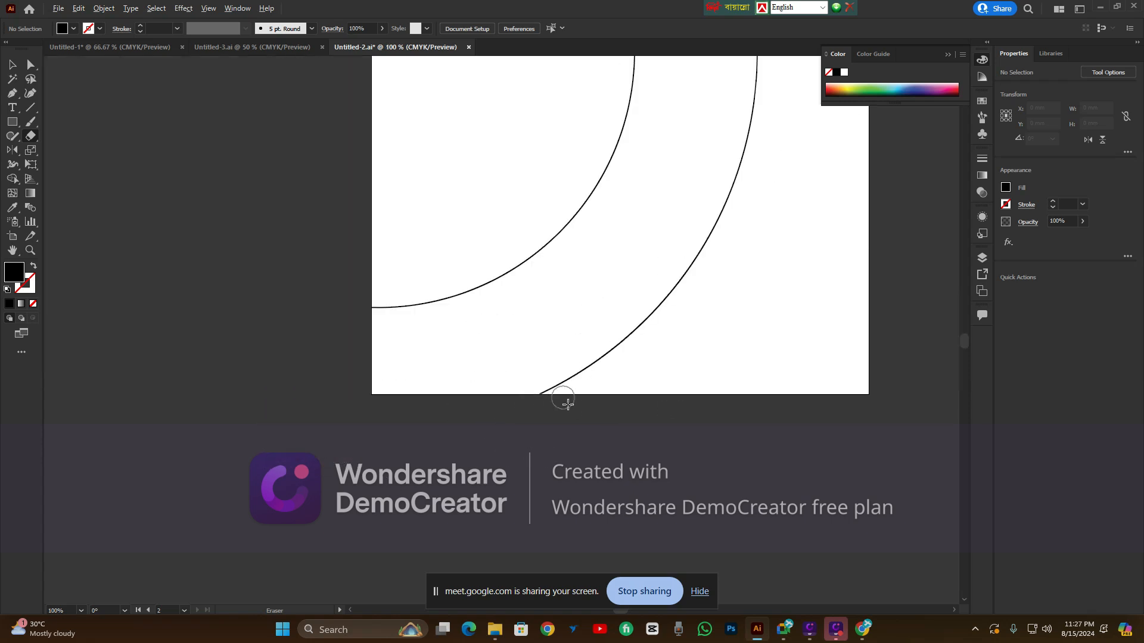
Select the page rectangle to check it after the eraser cuts, and clear the selection
click(12, 65)
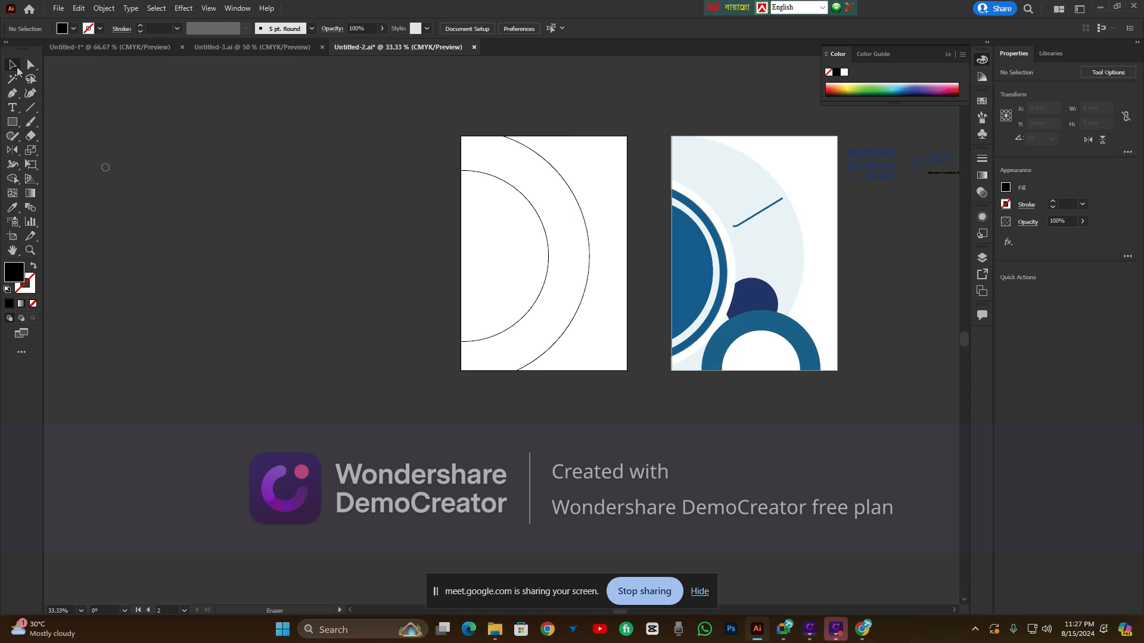
scroll(655, 330, right, 2)
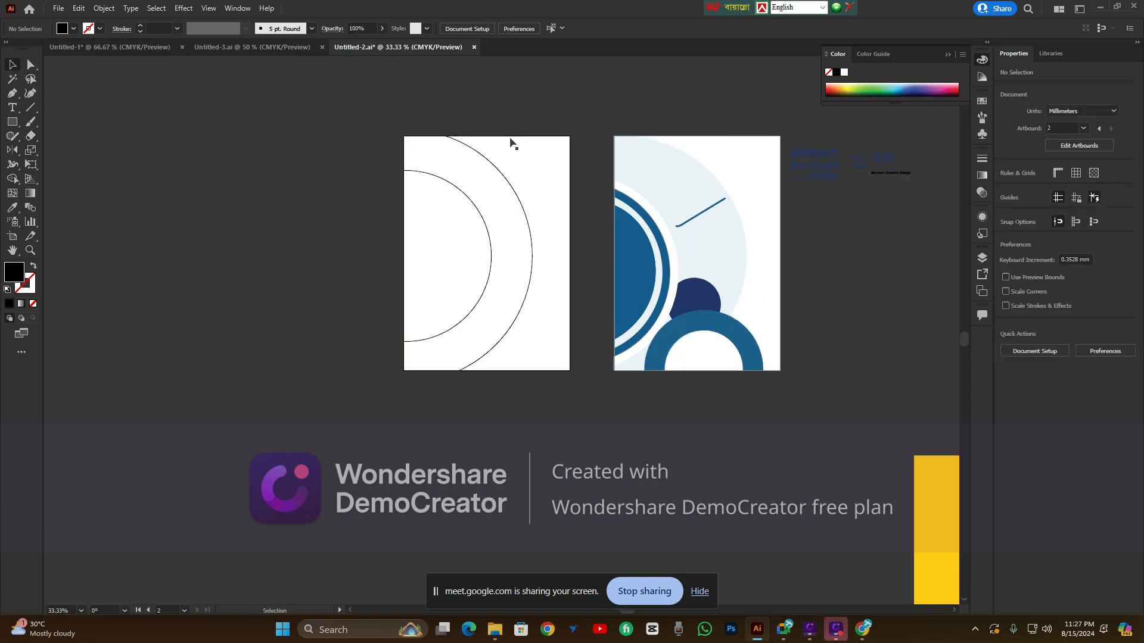
click(543, 179)
key(a)
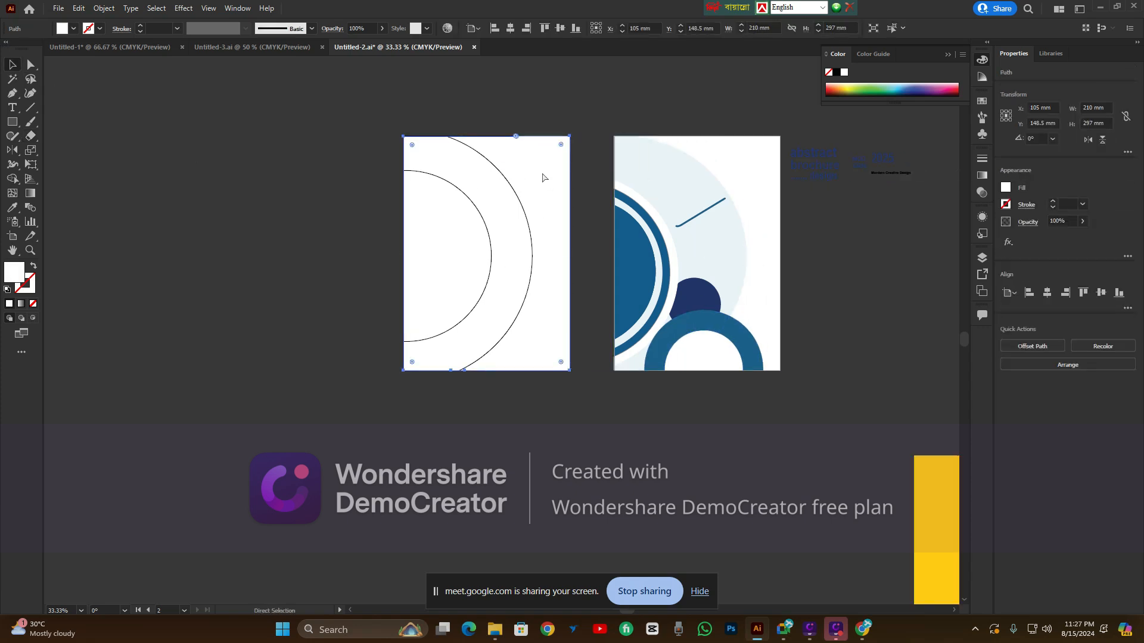
key(v)
key(ctrl+shift+a)
key(ctrl+equal)
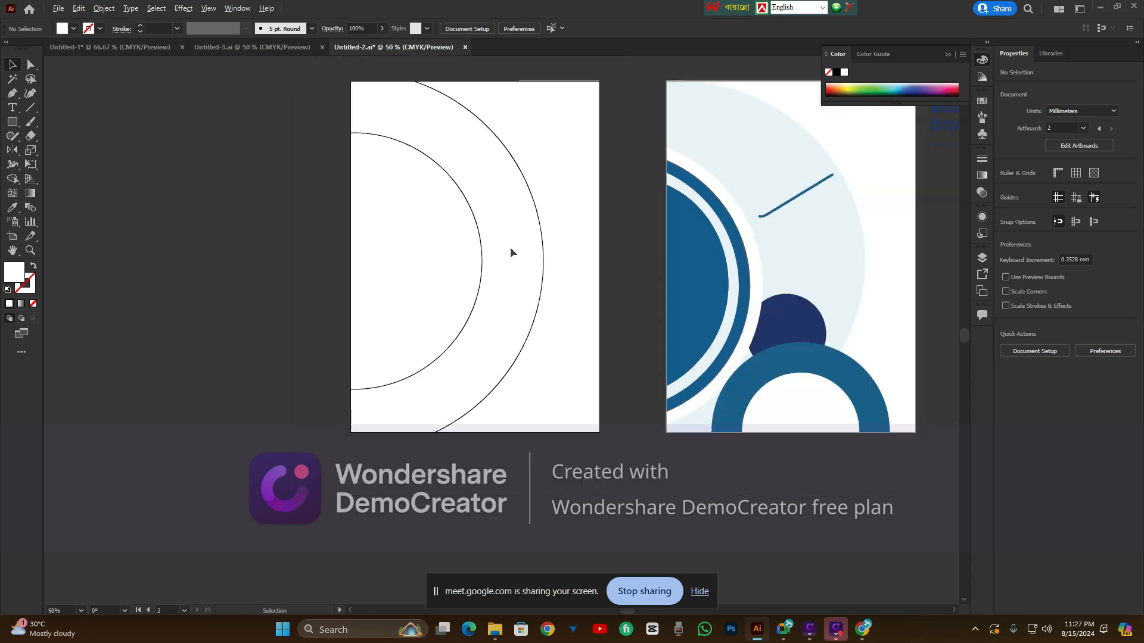
key(ctrl+minus)
Undo all the eraser cuts made to the circles and the page rectangle
key(a)
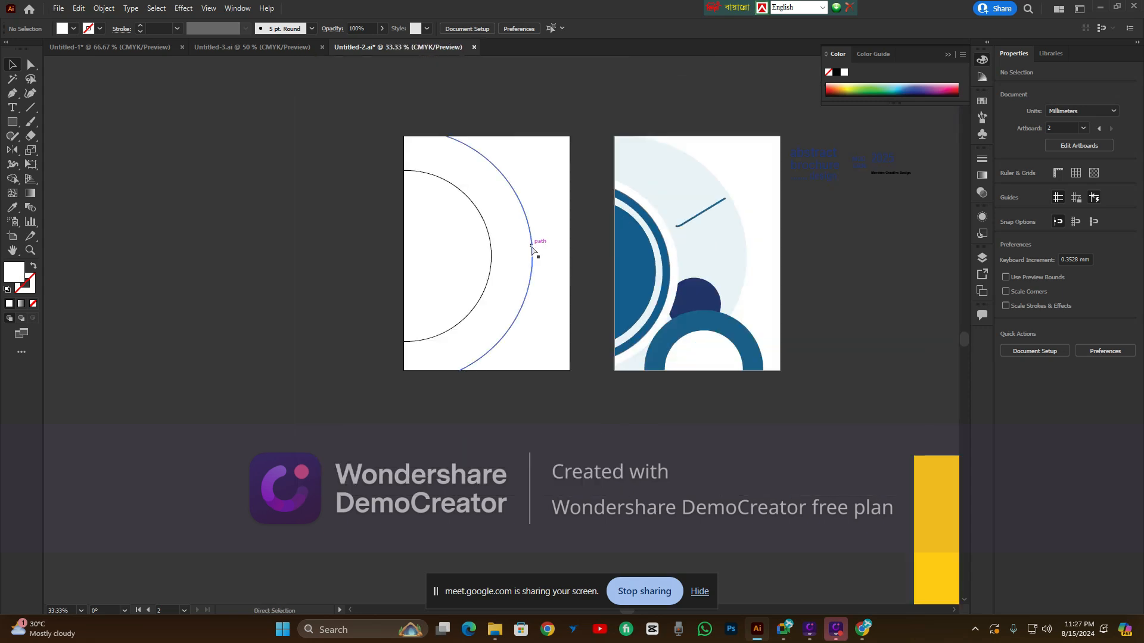
key(ctrl+a)
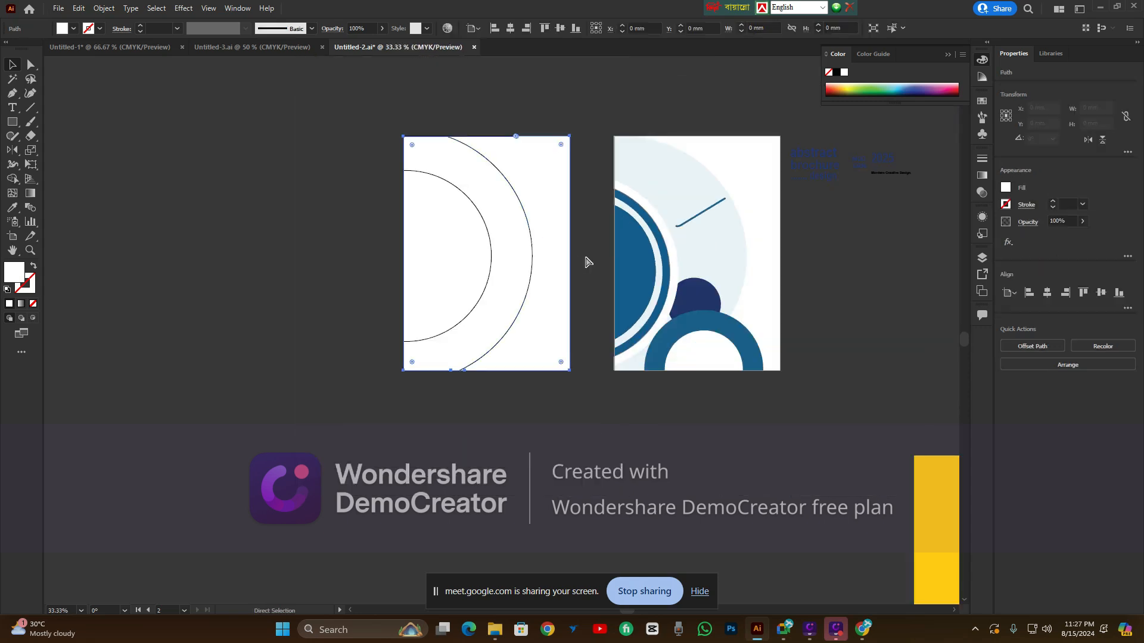
key(ctrl+shift+a)
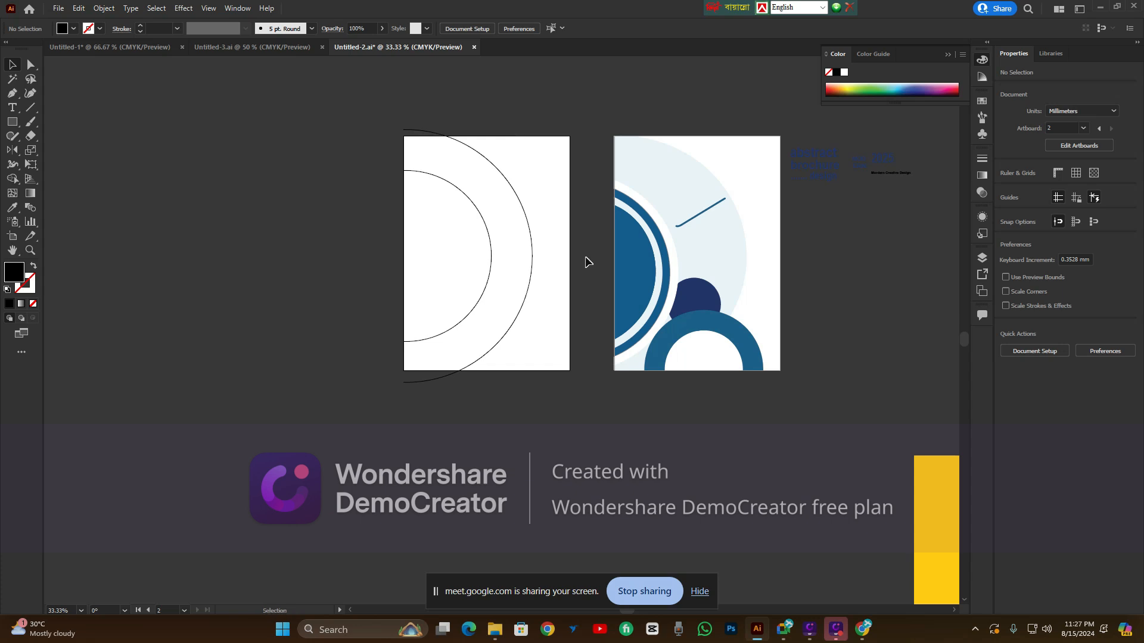
key(a)
key(v)
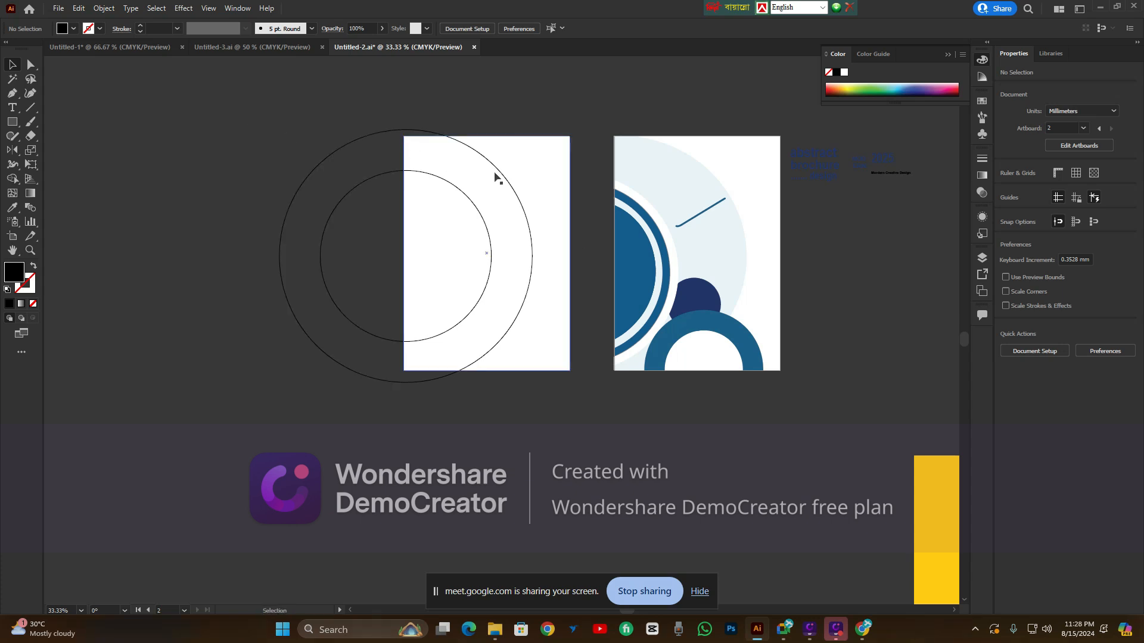
Select the page rectangle with both circles, remove the circle parts outside the page with Shape Builder, and deselect everything
click(486, 146)
click(420, 108)
drag(383, 108, 581, 386)
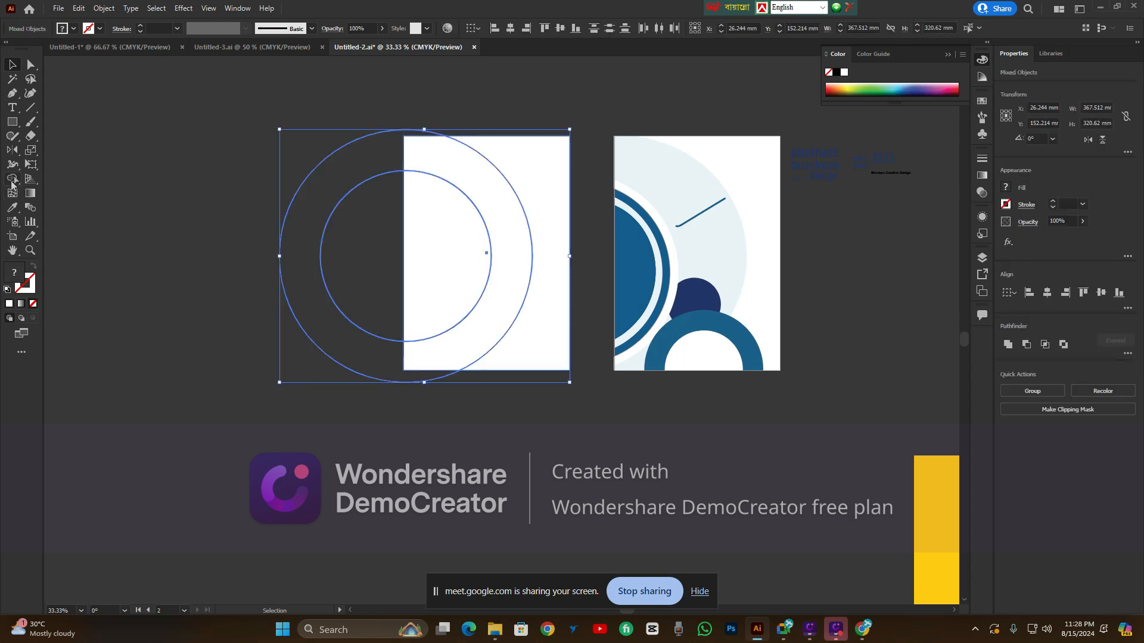
click(557, 141)
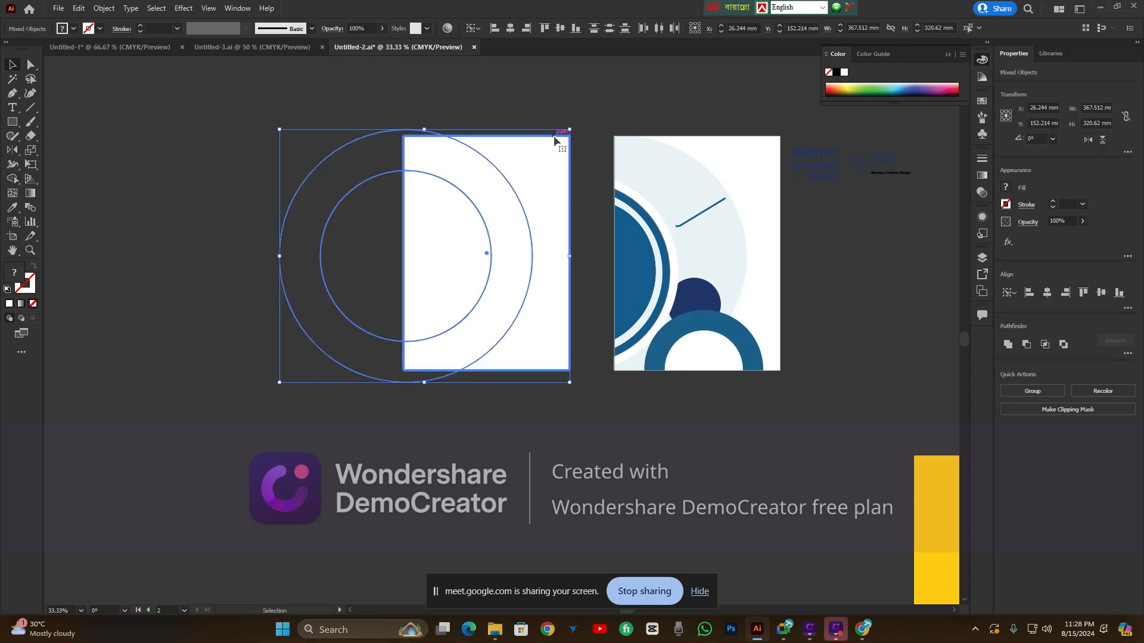
click(20, 180)
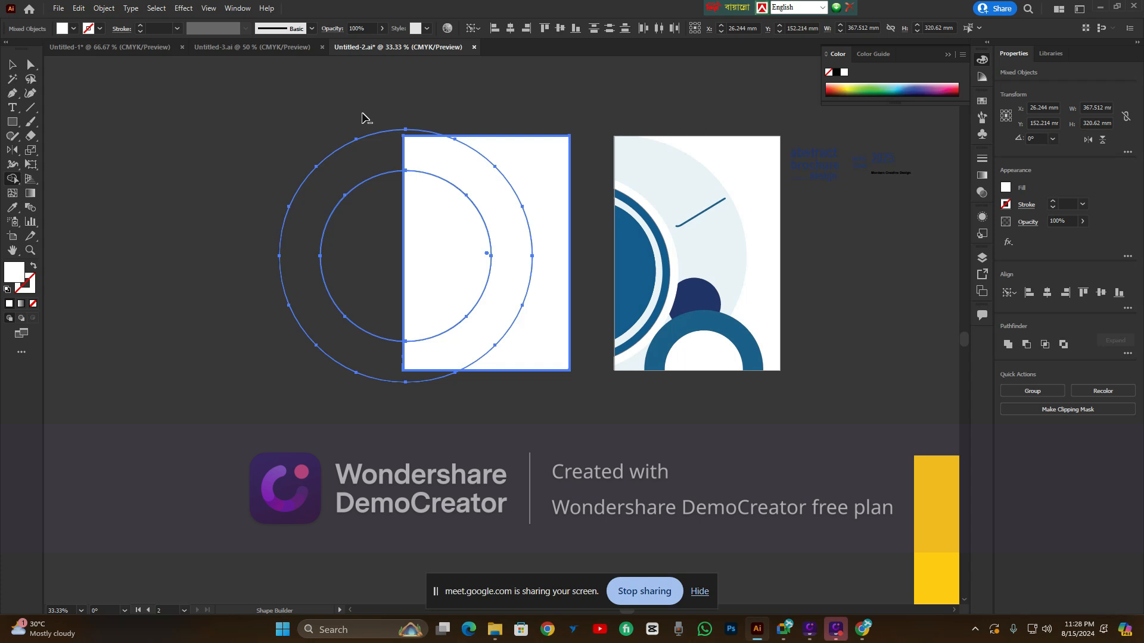
drag(363, 115, 380, 392)
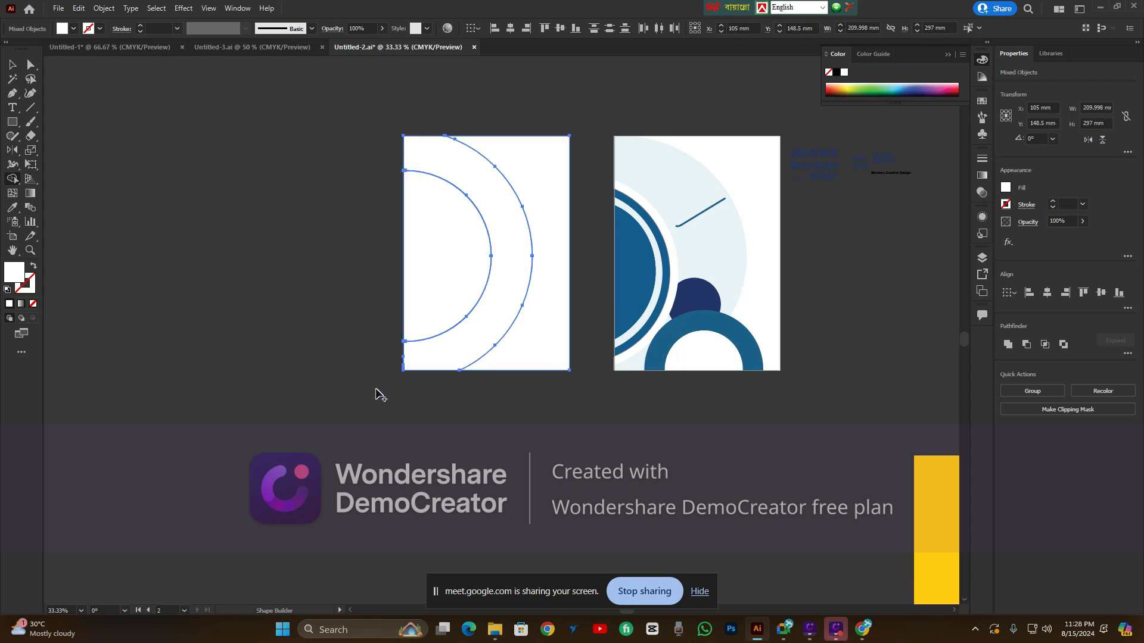
click(12, 64)
click(248, 133)
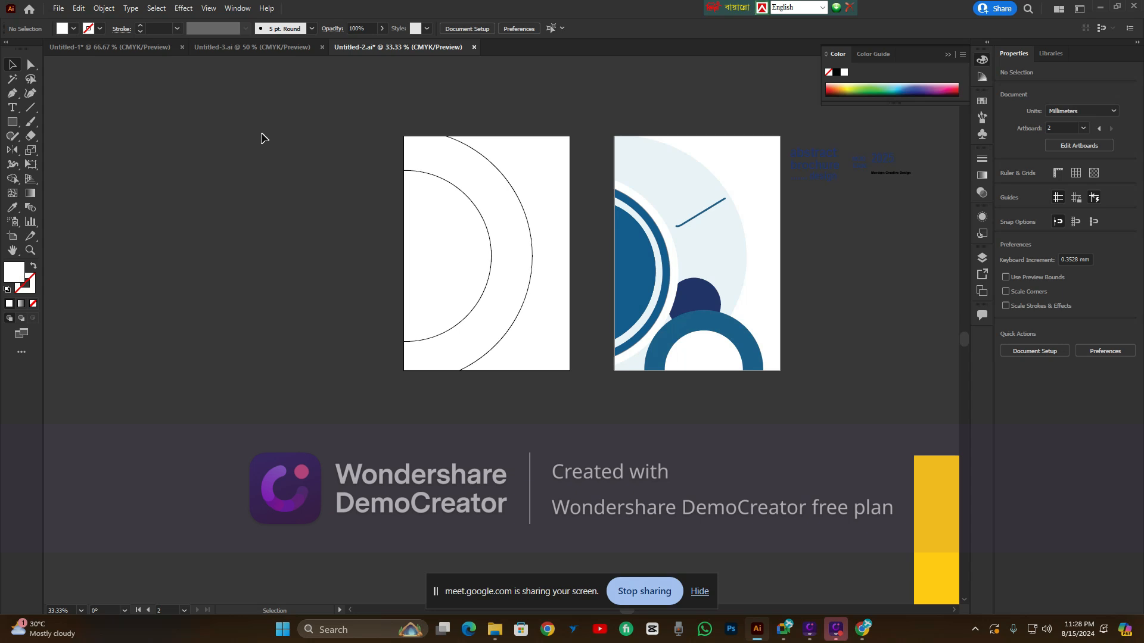
Undo the last Shape Builder trim and select the page rectangle together with both full circles
key(ctrl+a)
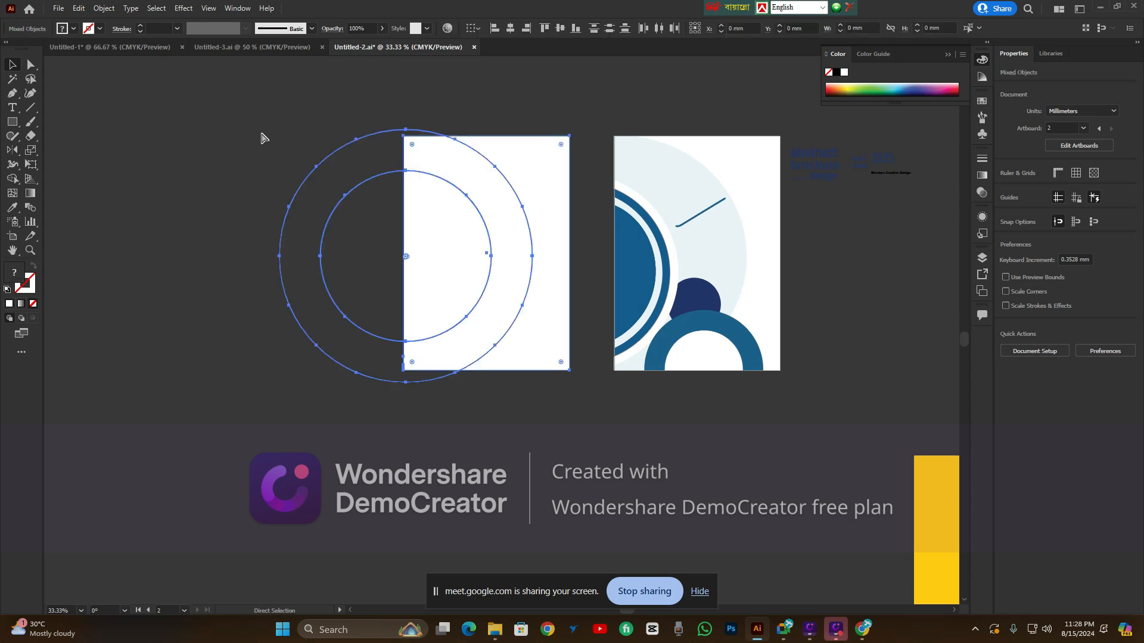
click(220, 124)
mouse_move(221, 124)
mouse_down()
mouse_move(273, 184)
mouse_move(544, 410)
mouse_move(581, 420)
mouse_up()
click(556, 153)
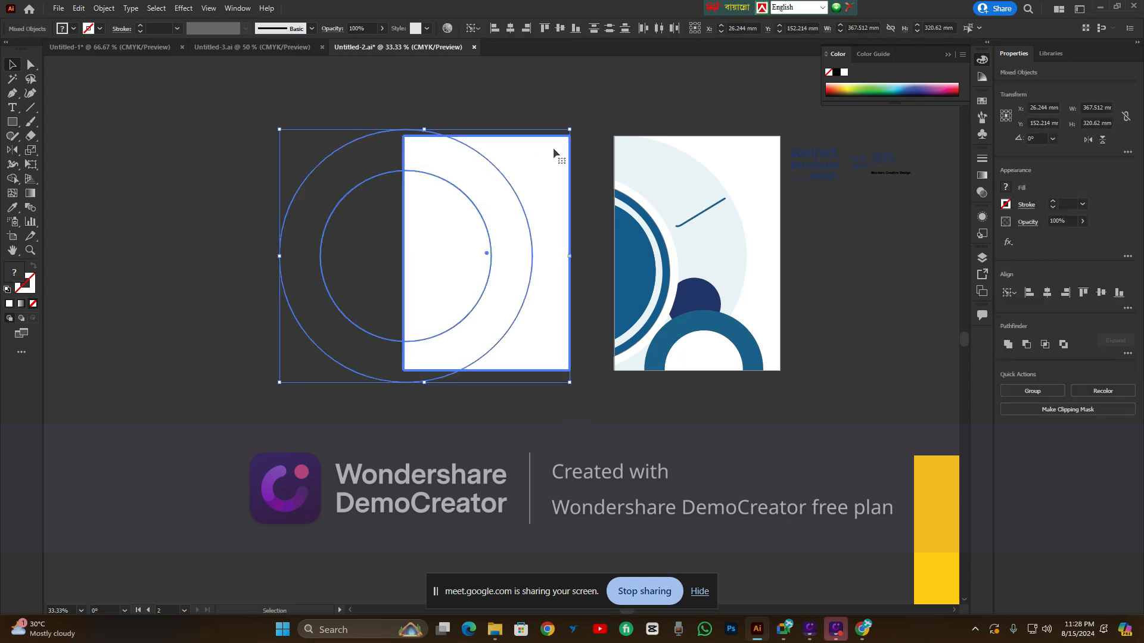
Try removing the circle parts outside the page with Shape Builder, and undo the trim
click(10, 179)
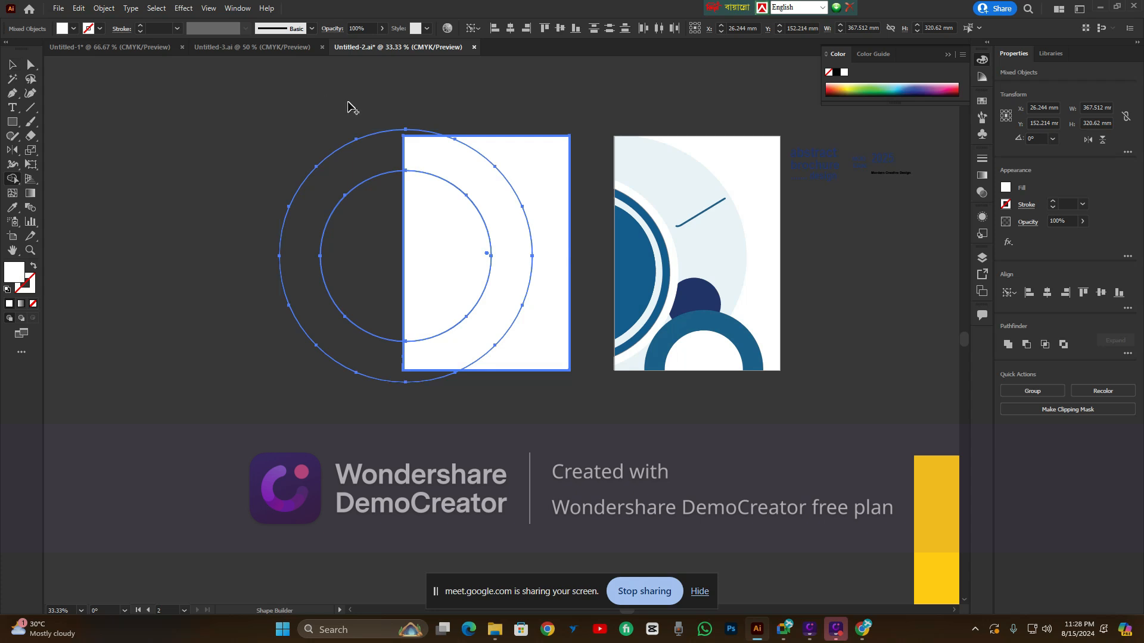
mouse_move(369, 113)
mouse_down()
mouse_move(386, 296)
mouse_move(370, 409)
mouse_up()
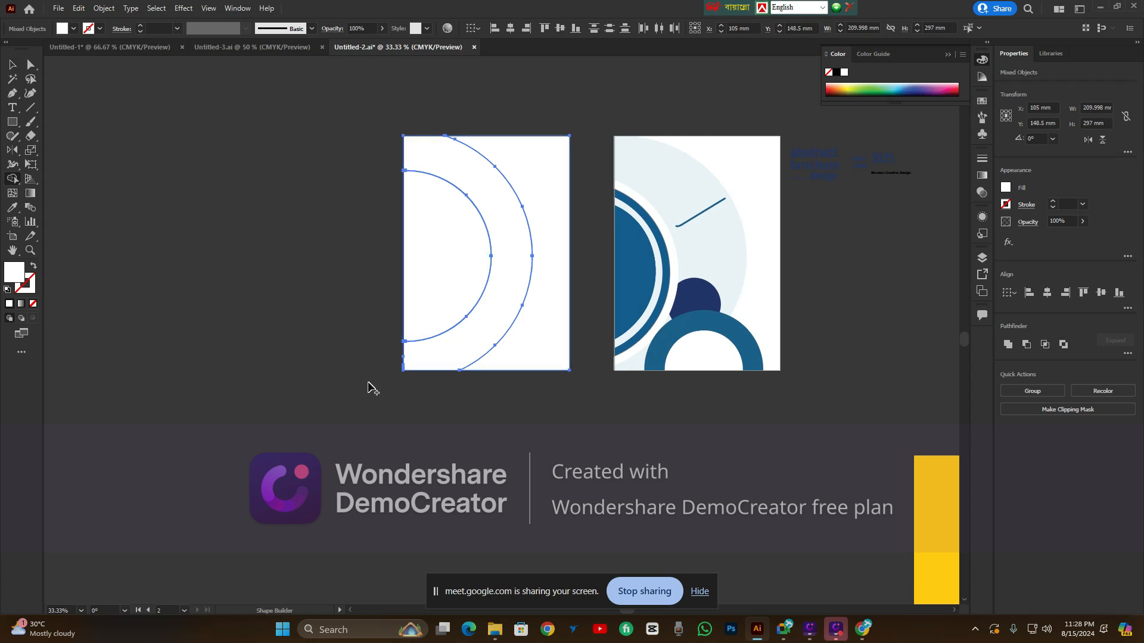
click(16, 185)
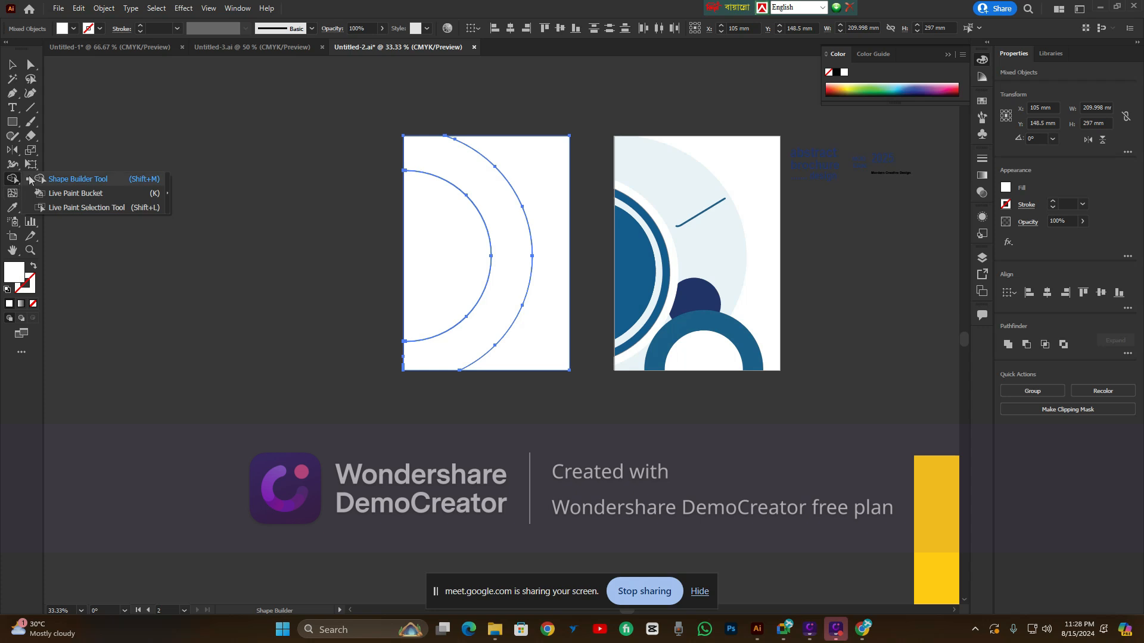
click(85, 180)
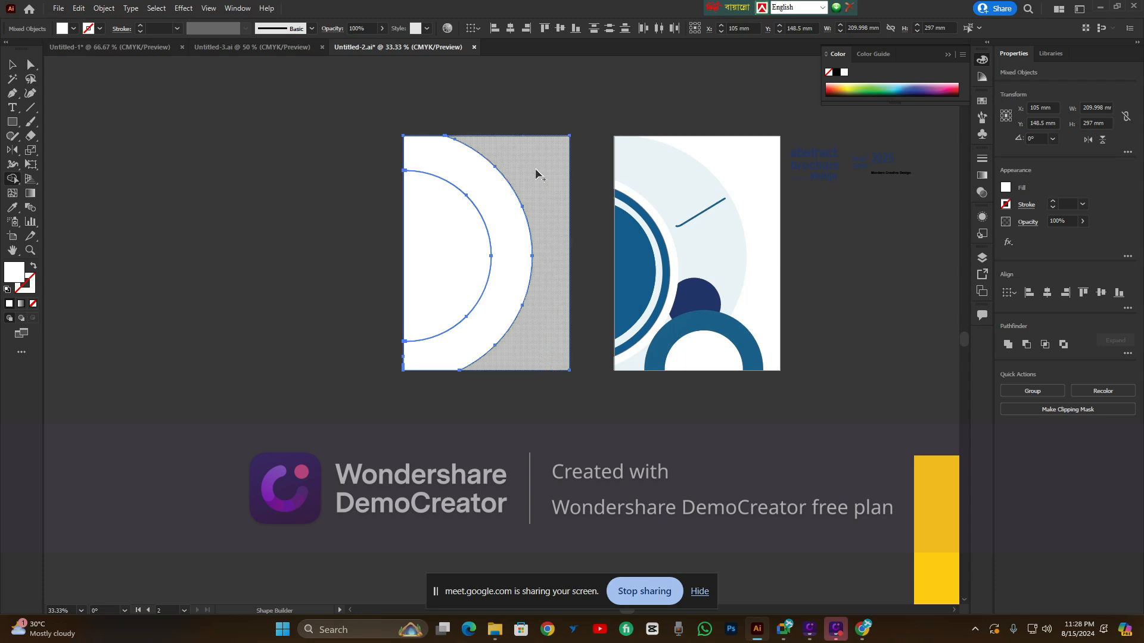
scroll(502, 199, up, 2)
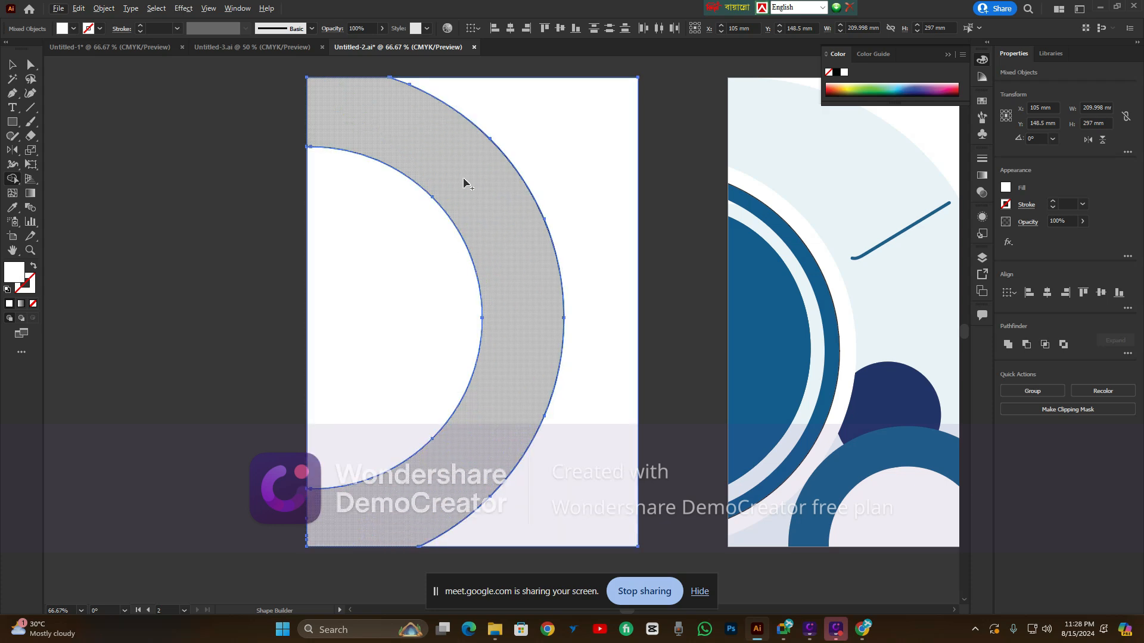
click(464, 182)
click(464, 194)
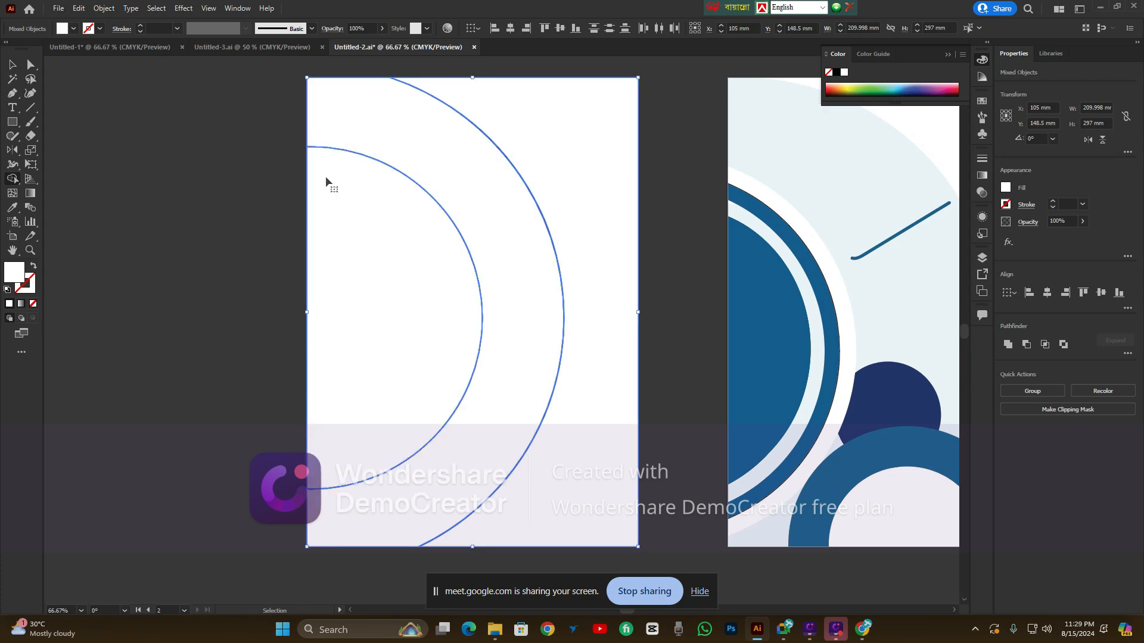
scroll(327, 180, down, 2)
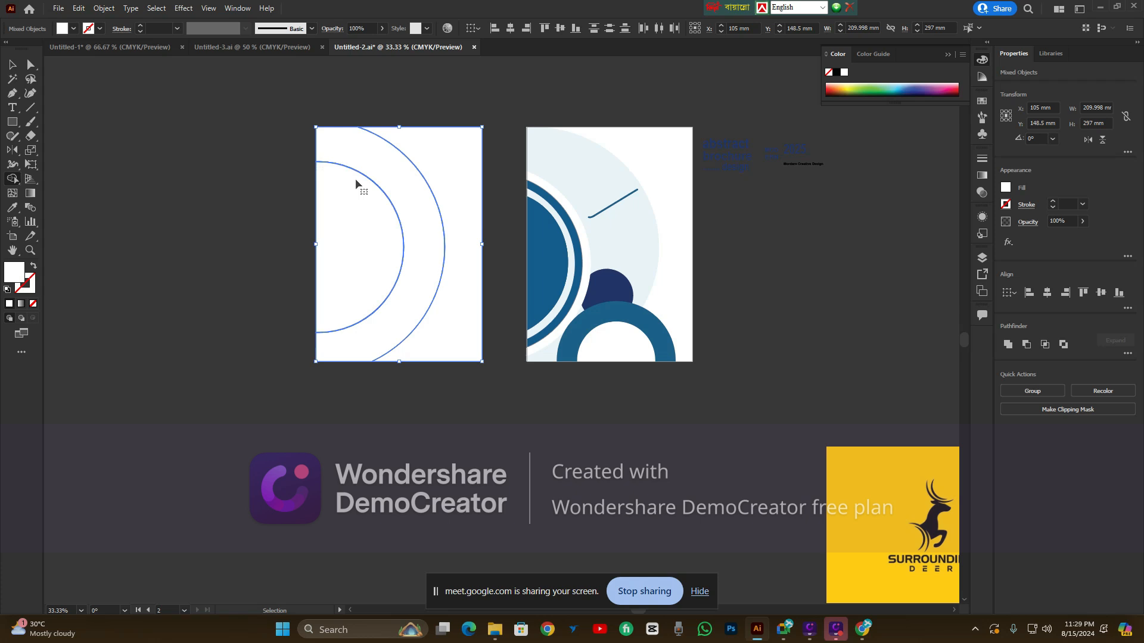
key(ctrl+z)
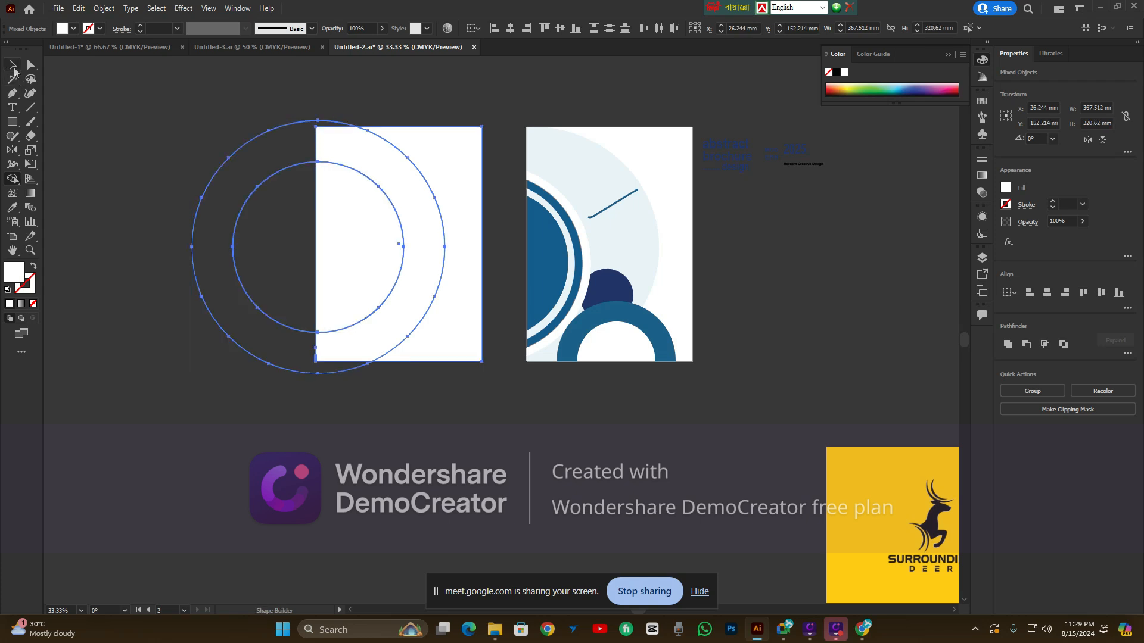
Clear the selection and select only the two-circle group
click(12, 65)
click(122, 105)
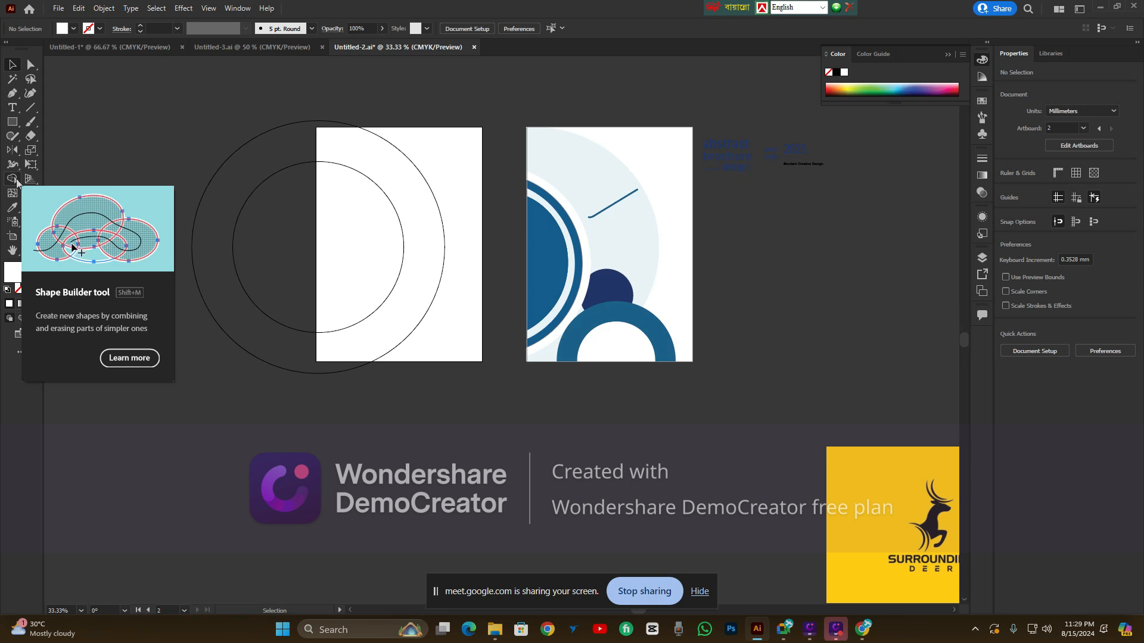
scroll(258, 146, up, 2)
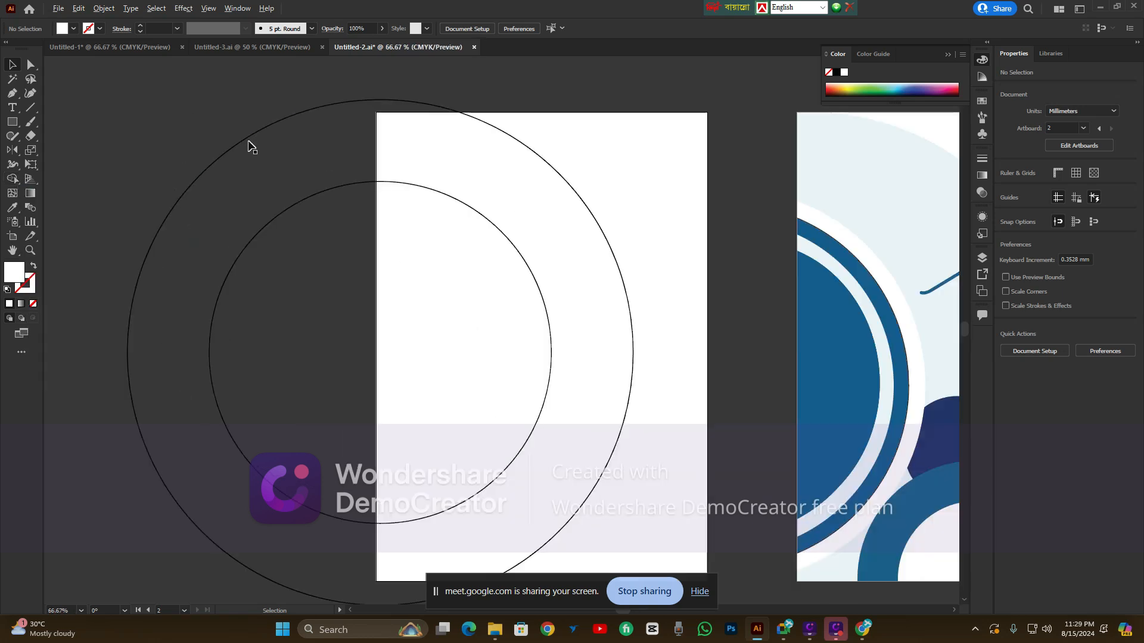
scroll(262, 146, down, 2)
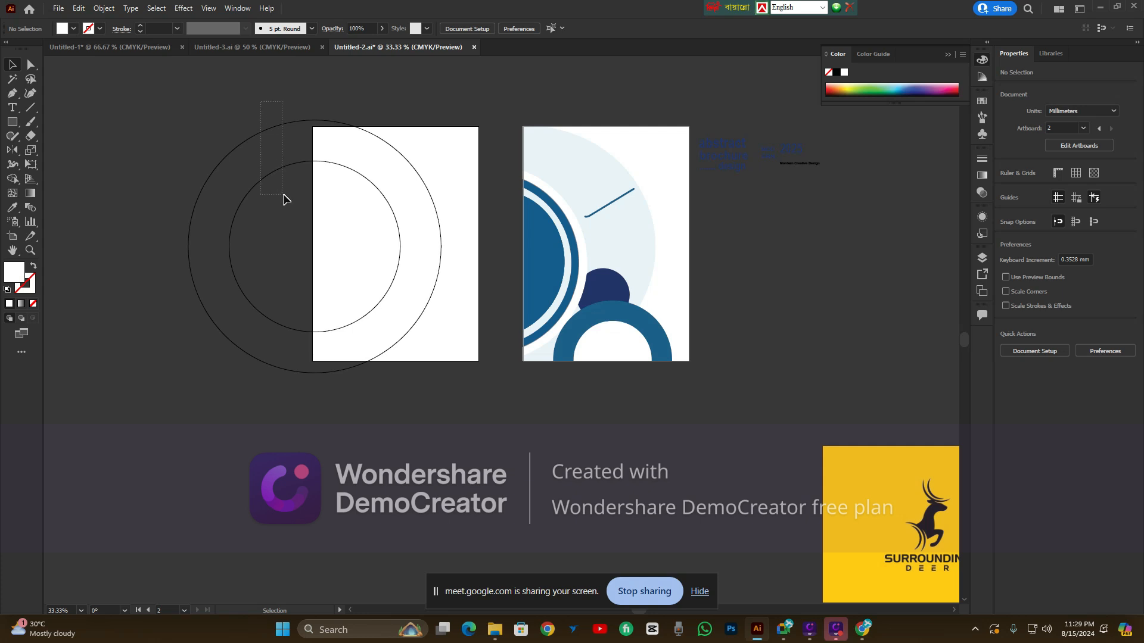
click(283, 196)
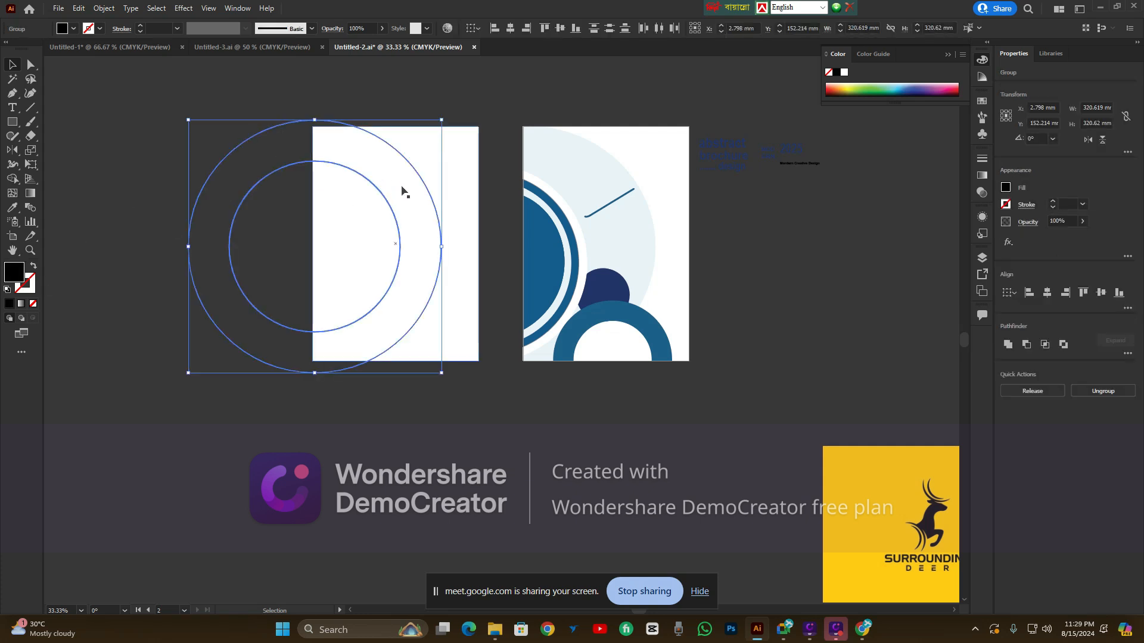
Paint a scribble over the reference cover's pale circle with the Paintbrush, and delete the short stroke painted on the white page
click(31, 122)
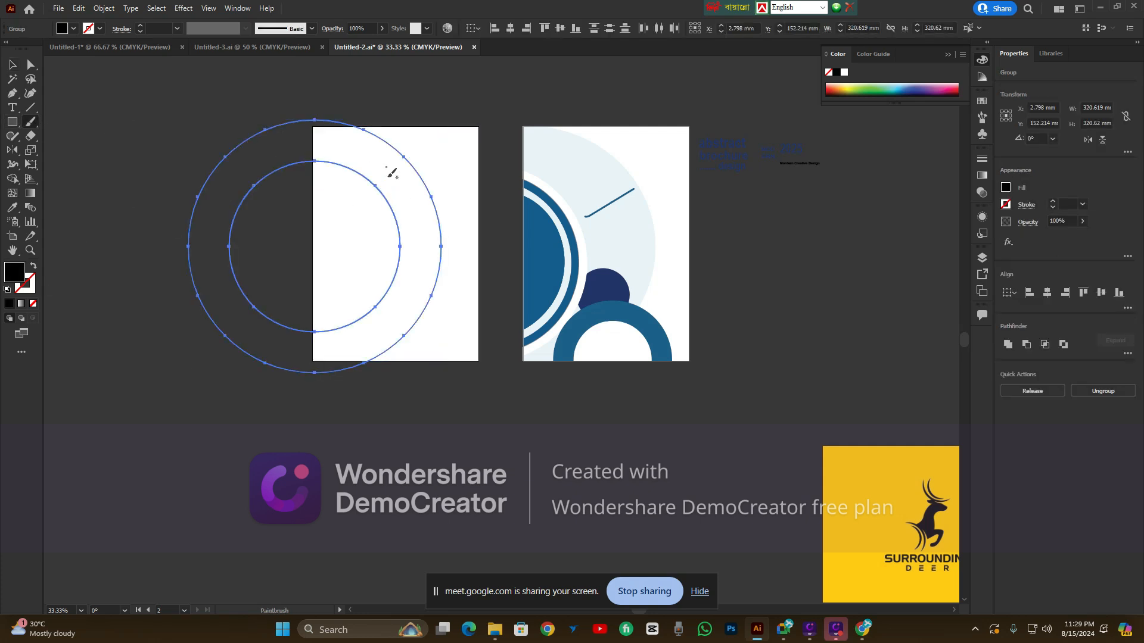
drag(387, 167, 394, 180)
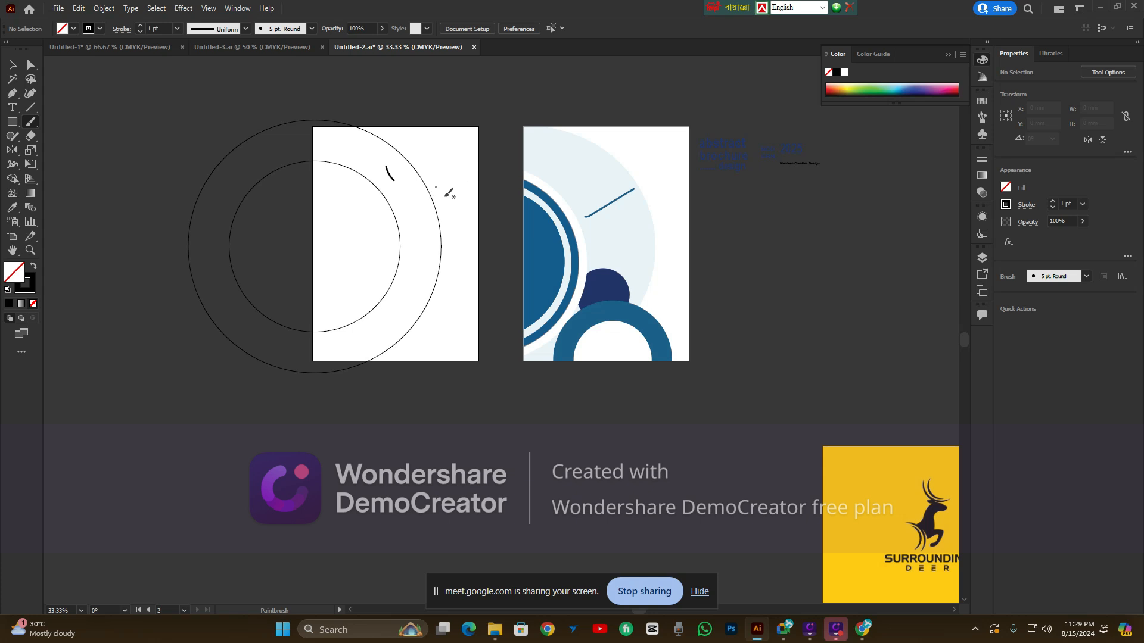
mouse_move(597, 185)
mouse_down()
mouse_move(608, 197)
mouse_move(586, 174)
mouse_move(581, 185)
mouse_move(590, 177)
mouse_move(569, 175)
mouse_move(586, 168)
mouse_up()
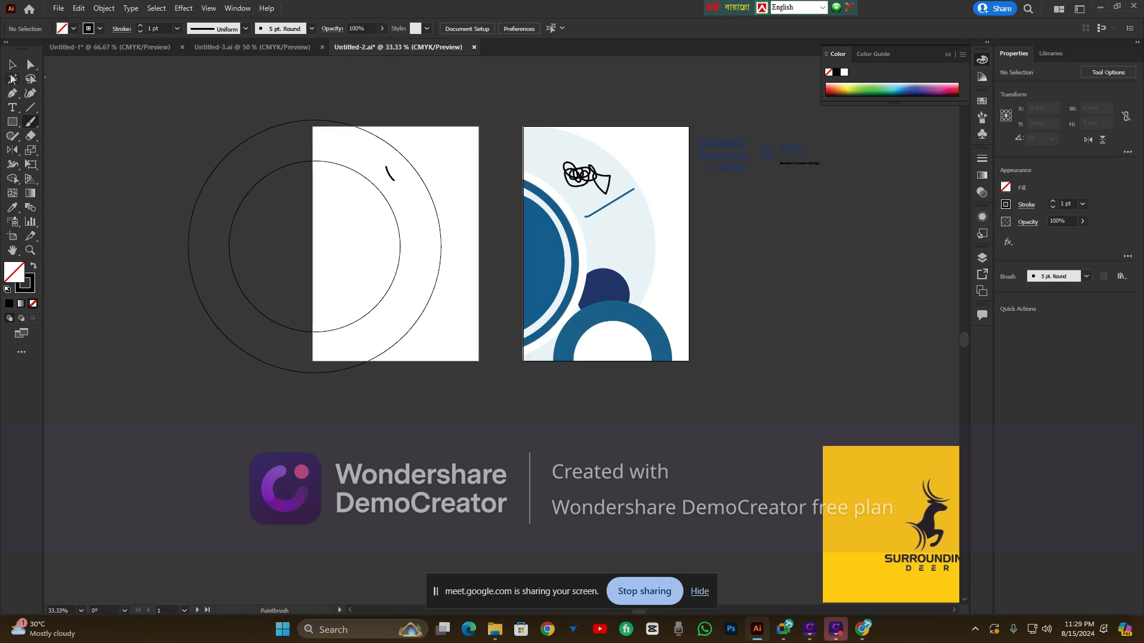
click(13, 66)
click(390, 174)
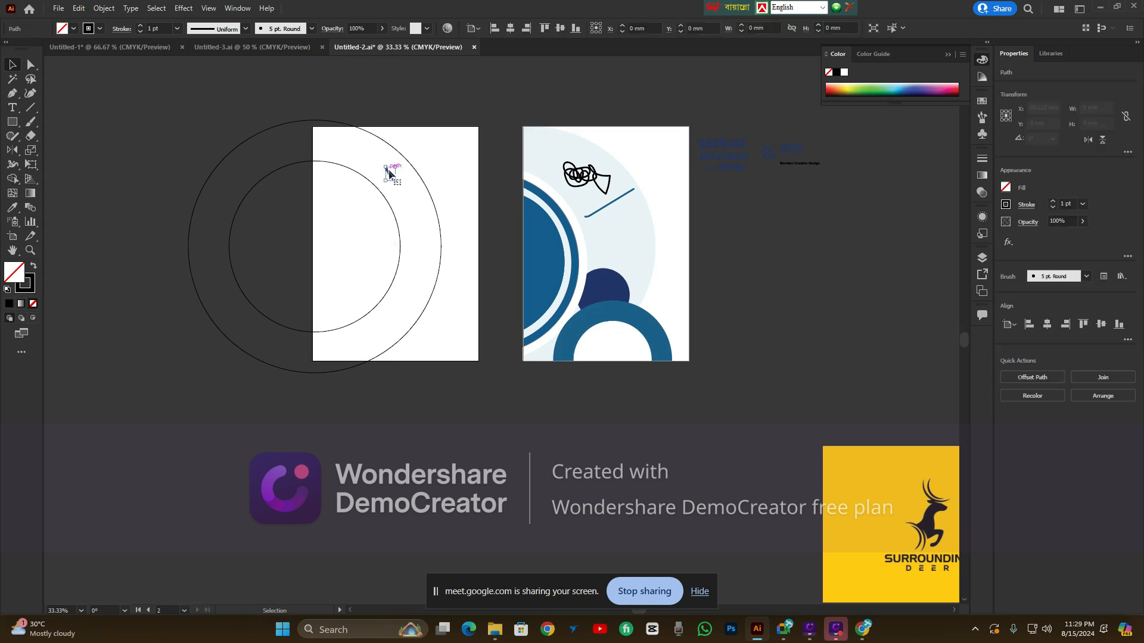
key(Delete)
Select the white page rectangle together with both overlapping circles
scroll(277, 113, up, 1)
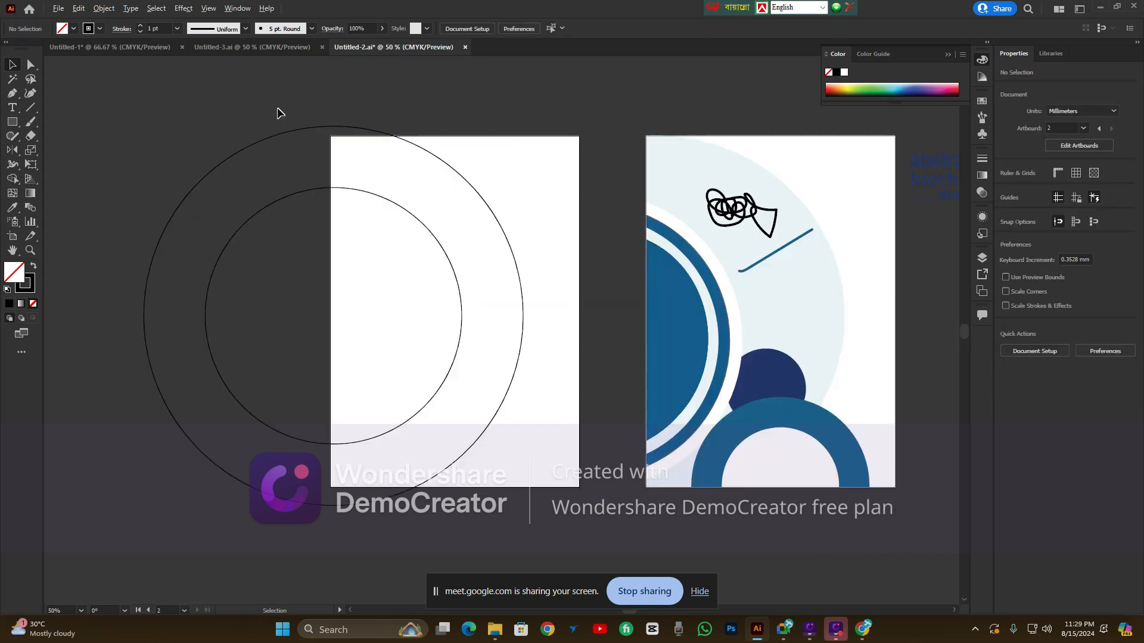
click(550, 152)
shift+click(542, 145)
click(542, 145)
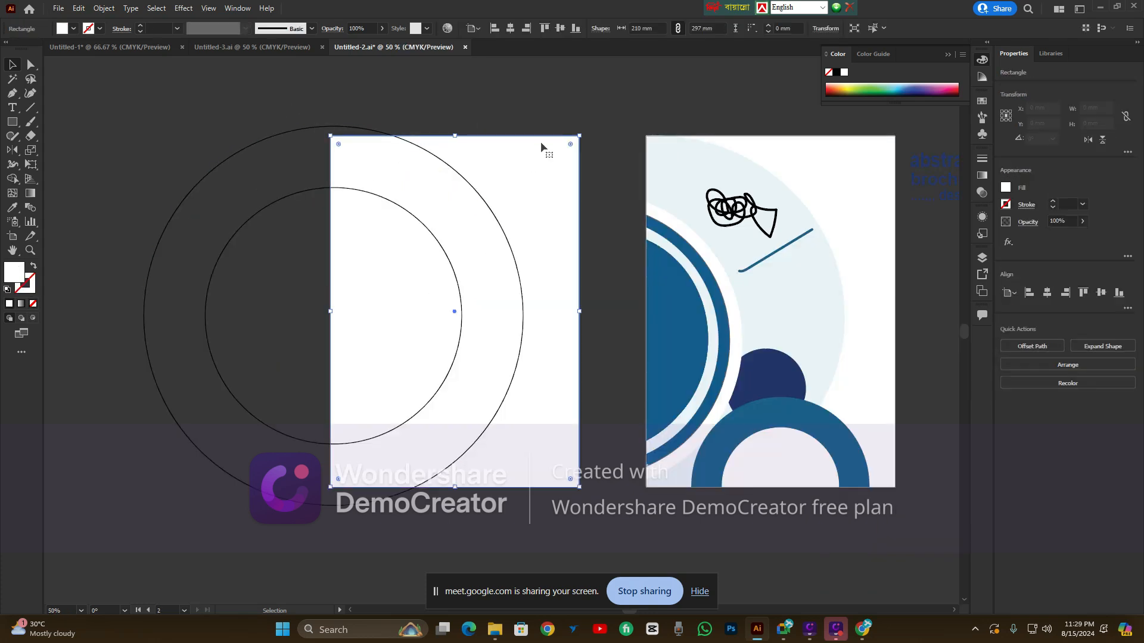
click(538, 123)
click(543, 149)
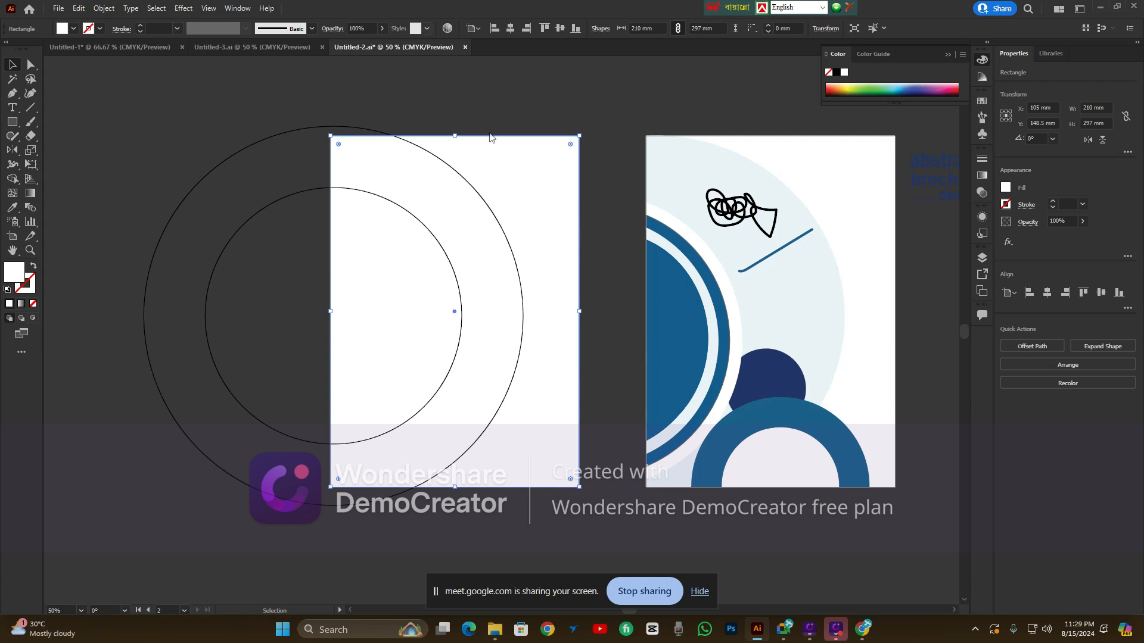
drag(224, 118, 598, 520)
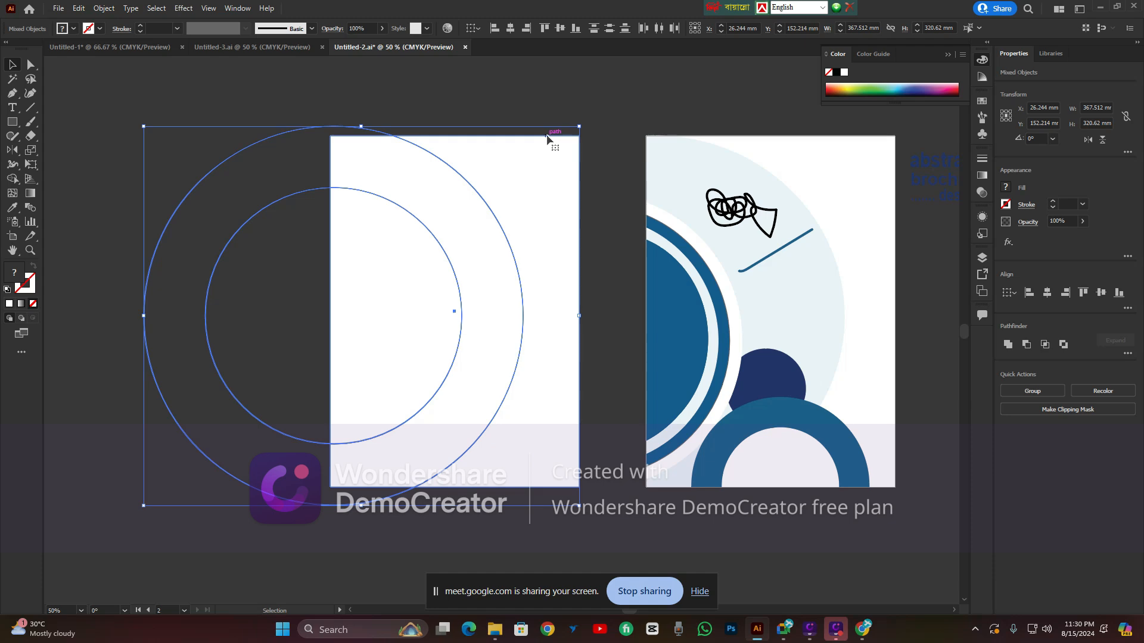
Examine where the selected circles cross the edges of the page rectangle
scroll(548, 138, up, 3)
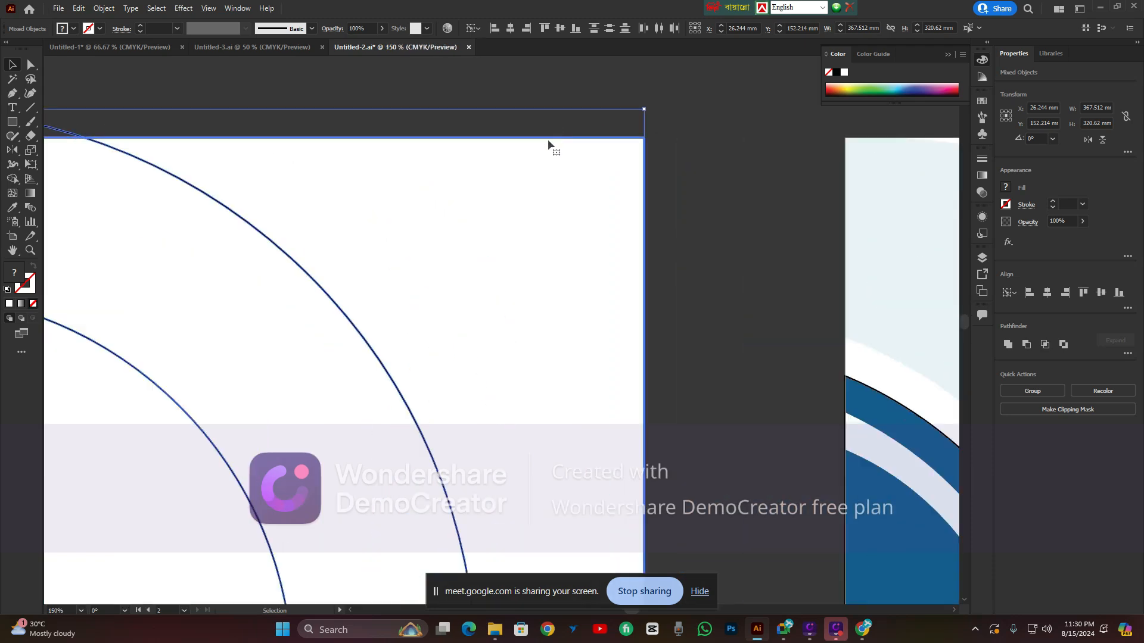
scroll(474, 188, down, 4)
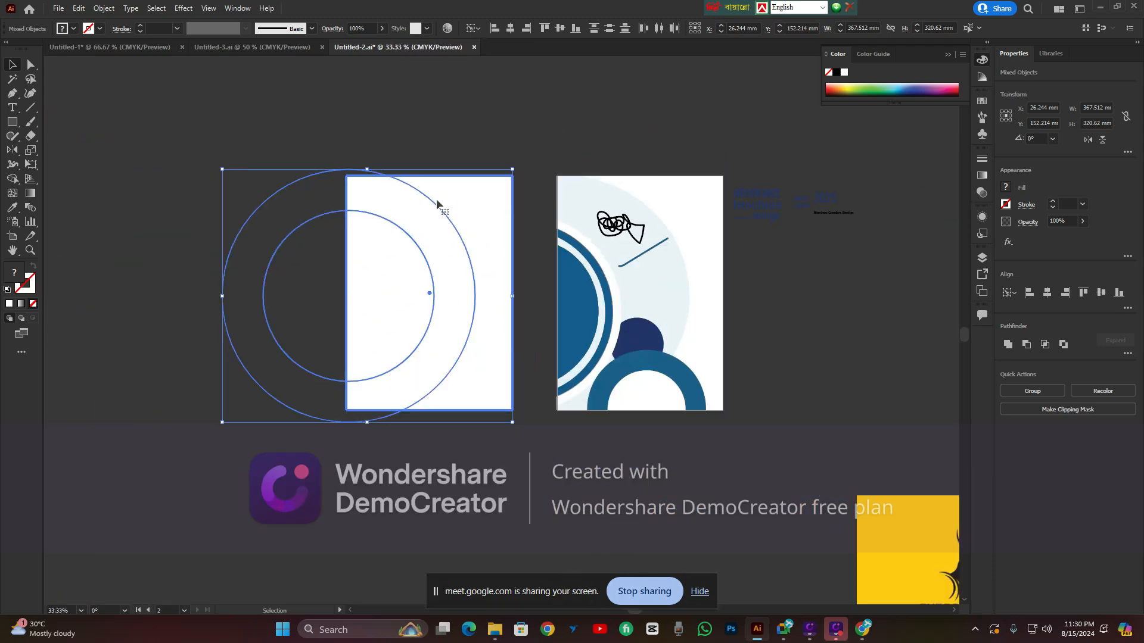
scroll(474, 188, up, 4)
scroll(484, 158, down, 3)
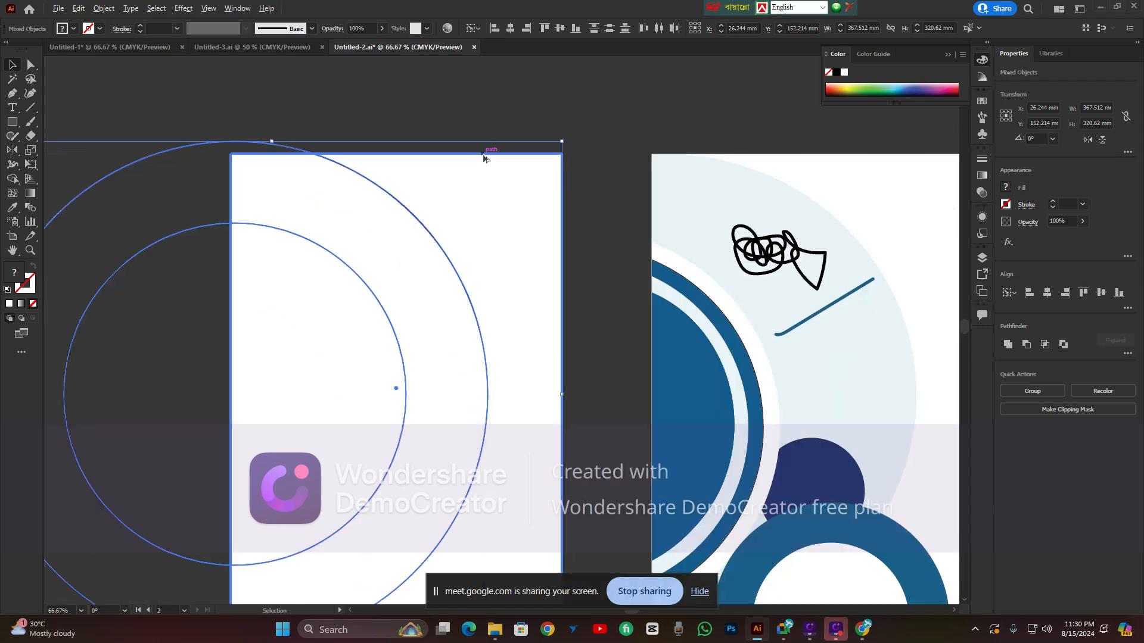
scroll(484, 158, down, 1)
scroll(483, 158, up, 4)
scroll(483, 158, down, 3)
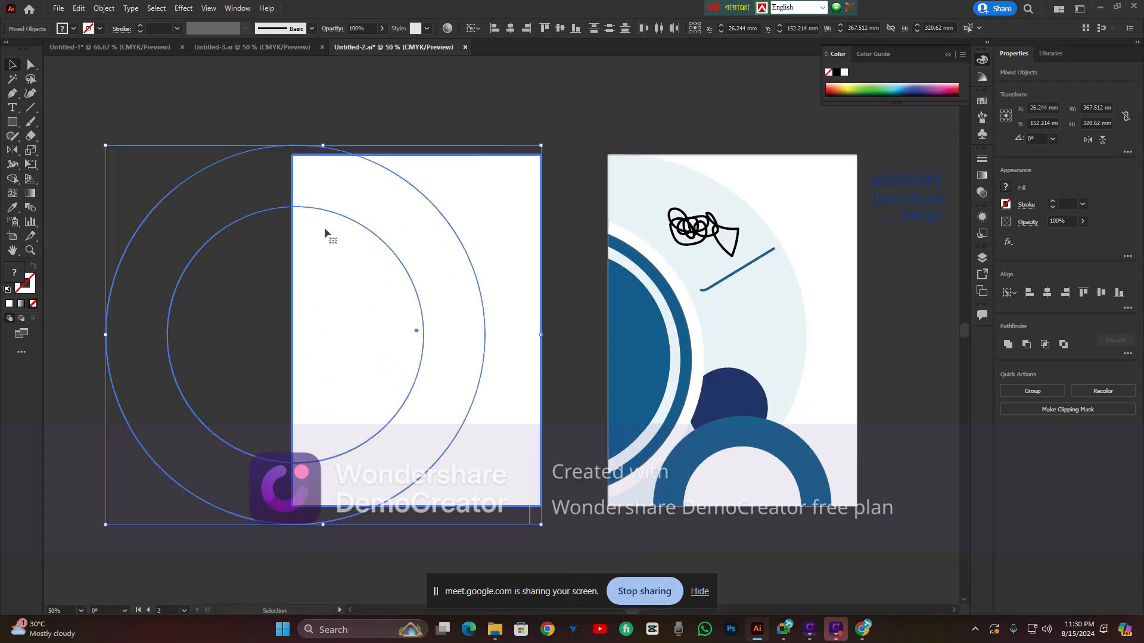
scroll(326, 235, left, 3)
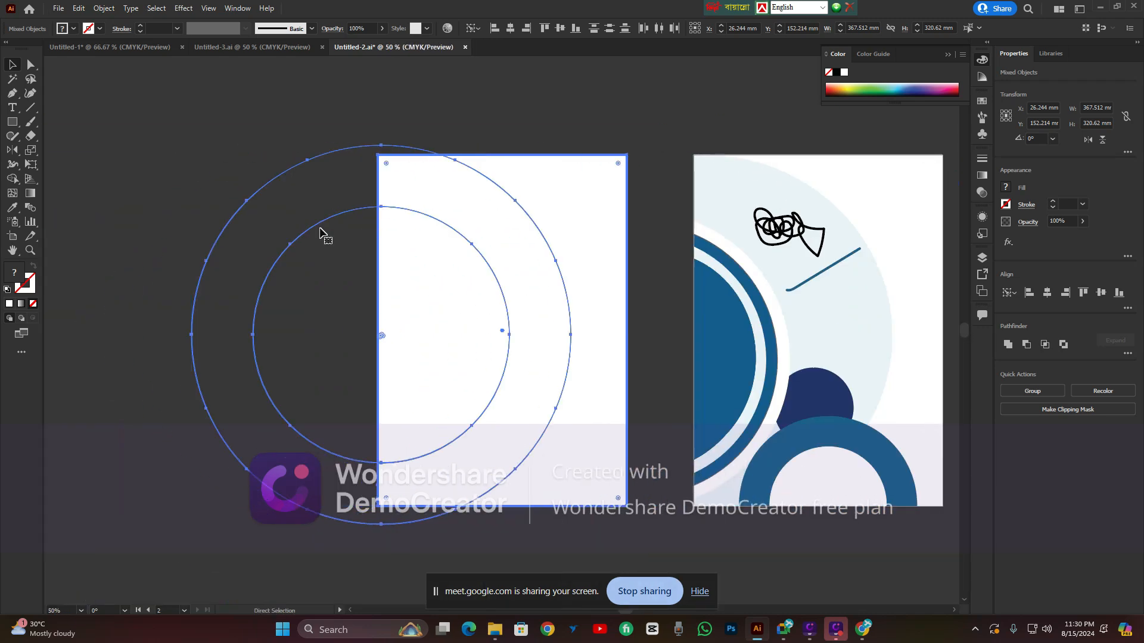
Cut away the circle parts beyond the page's edges with a downward Shape Builder stroke, and undo the cut
click(12, 179)
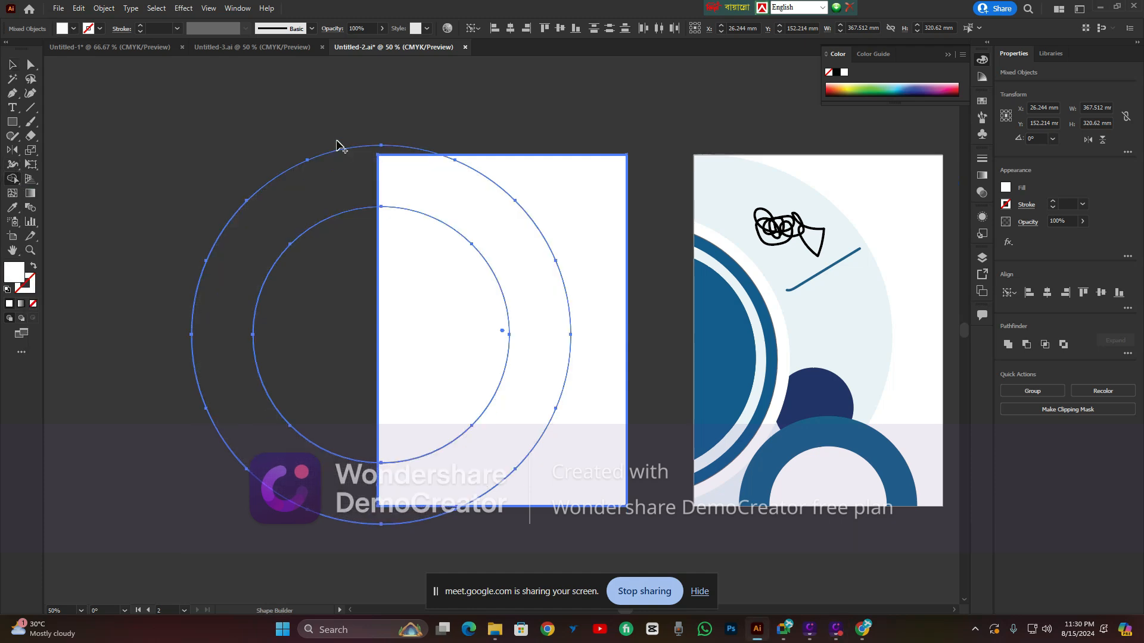
scroll(451, 186, down, 2)
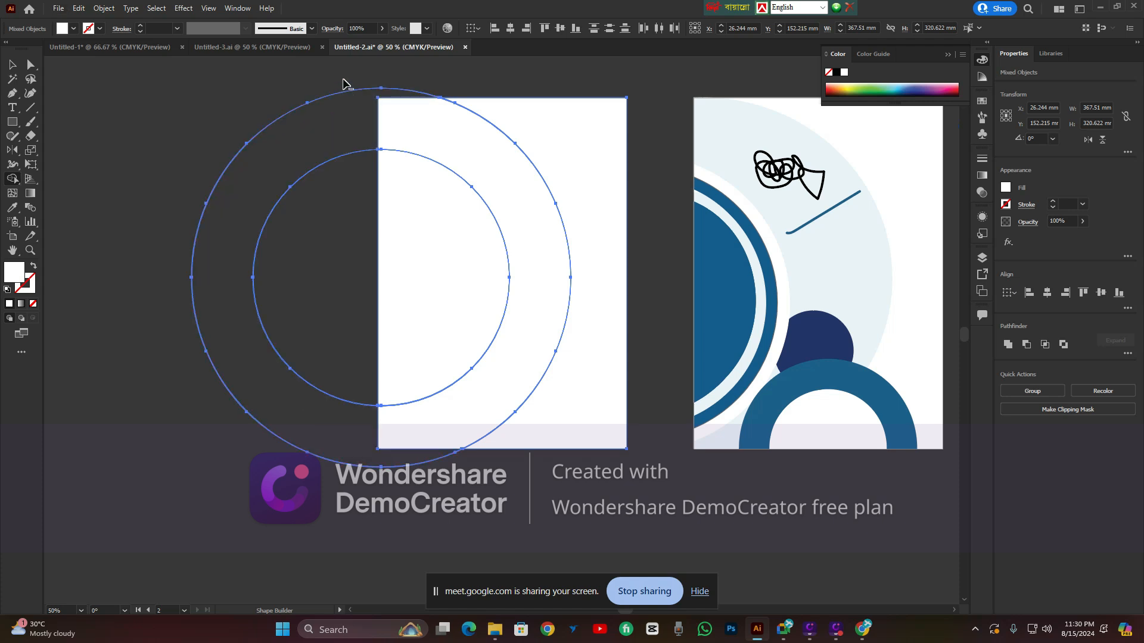
drag(344, 83, 341, 176)
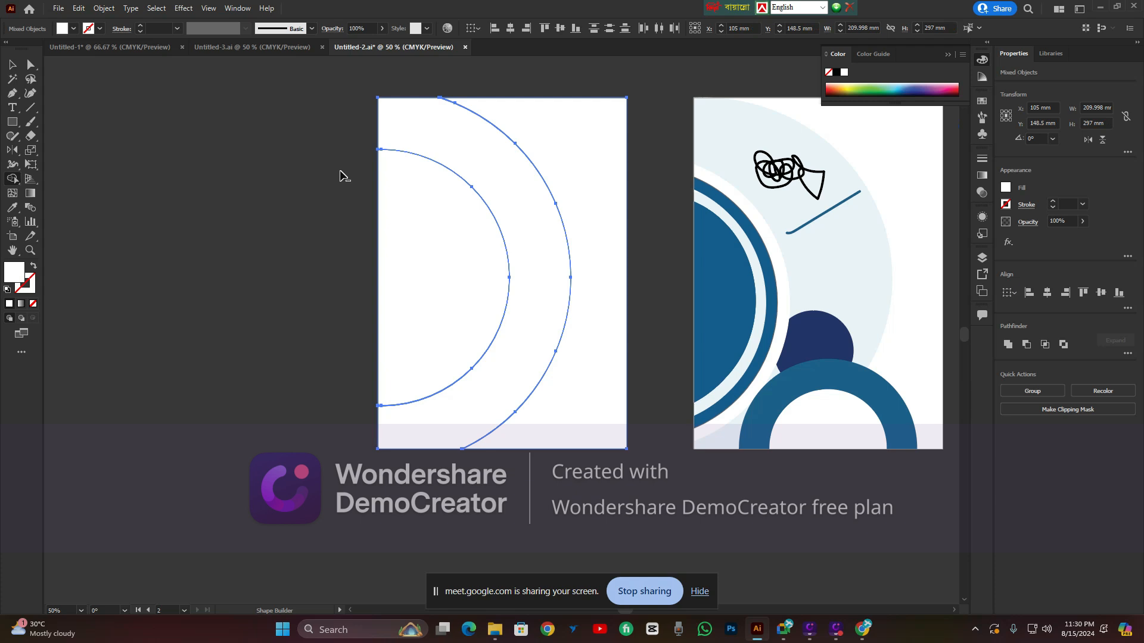
key(ctrl+z)
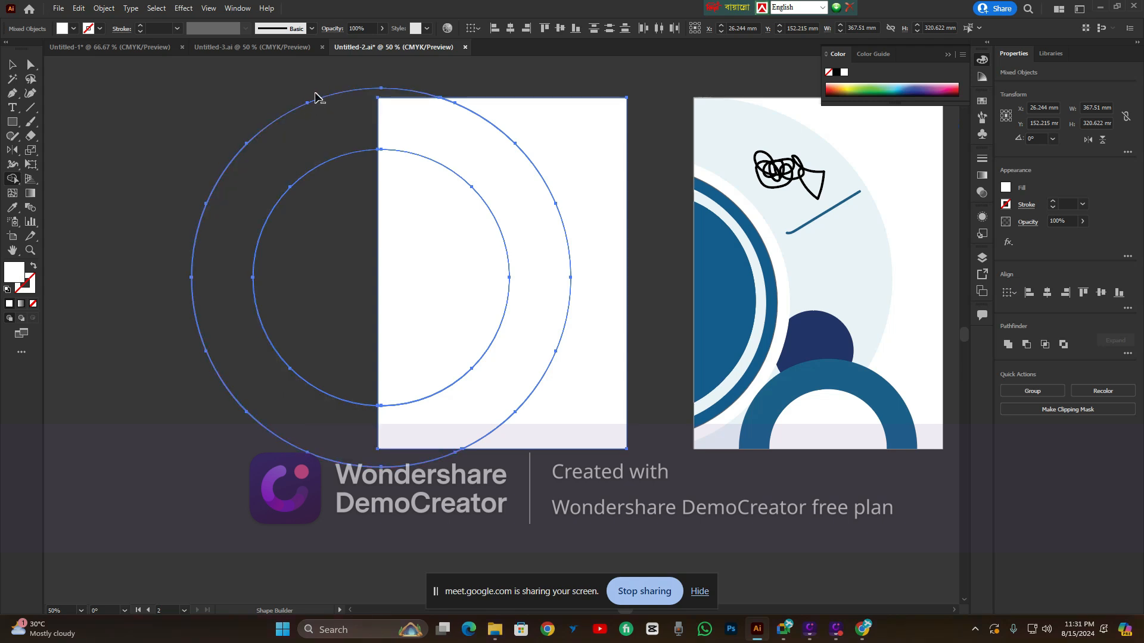
Try removing and then merging the circle parts outside the page with diagonal Shape Builder strokes, undoing each attempt
mouse_move(316, 101)
mouse_down()
mouse_move(297, 216)
mouse_move(262, 246)
mouse_move(192, 239)
mouse_up()
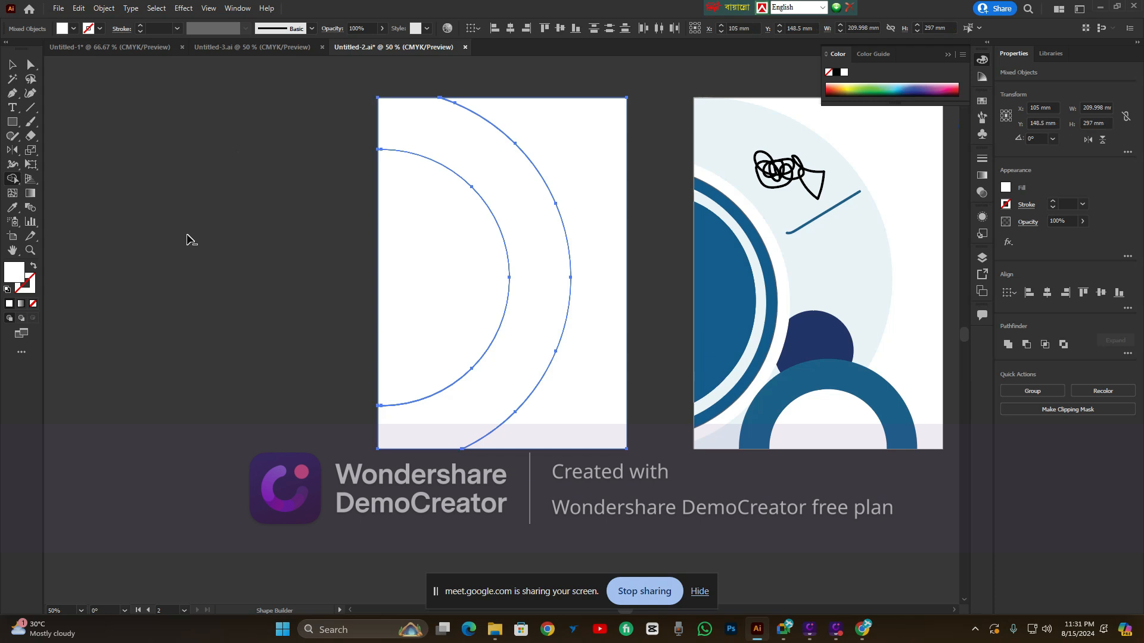
key(ctrl+z)
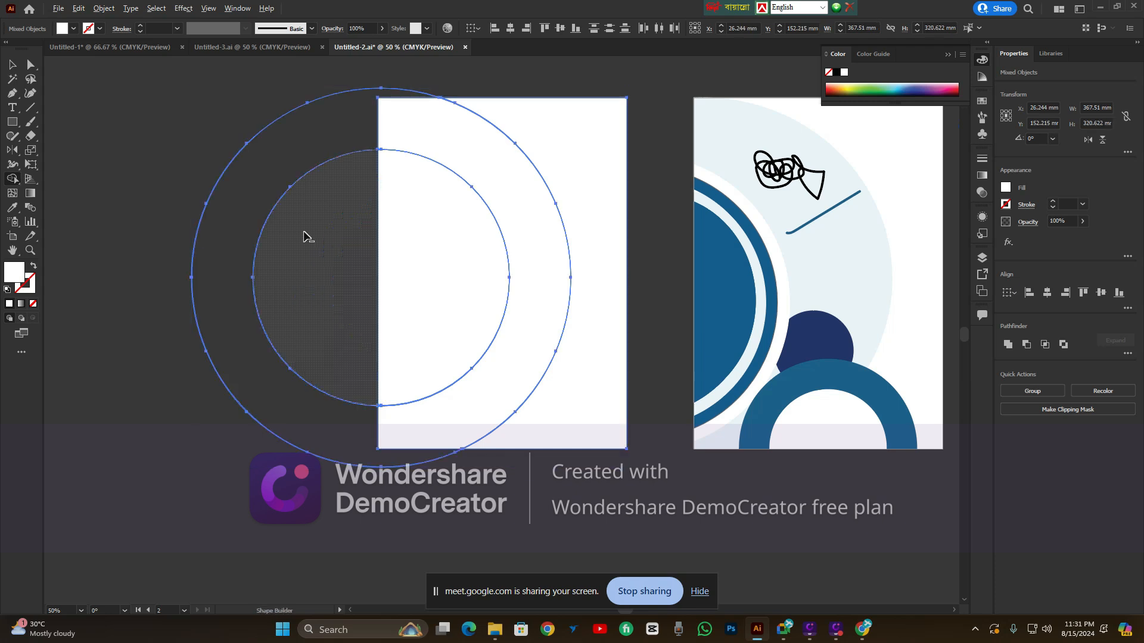
drag(313, 143, 275, 218)
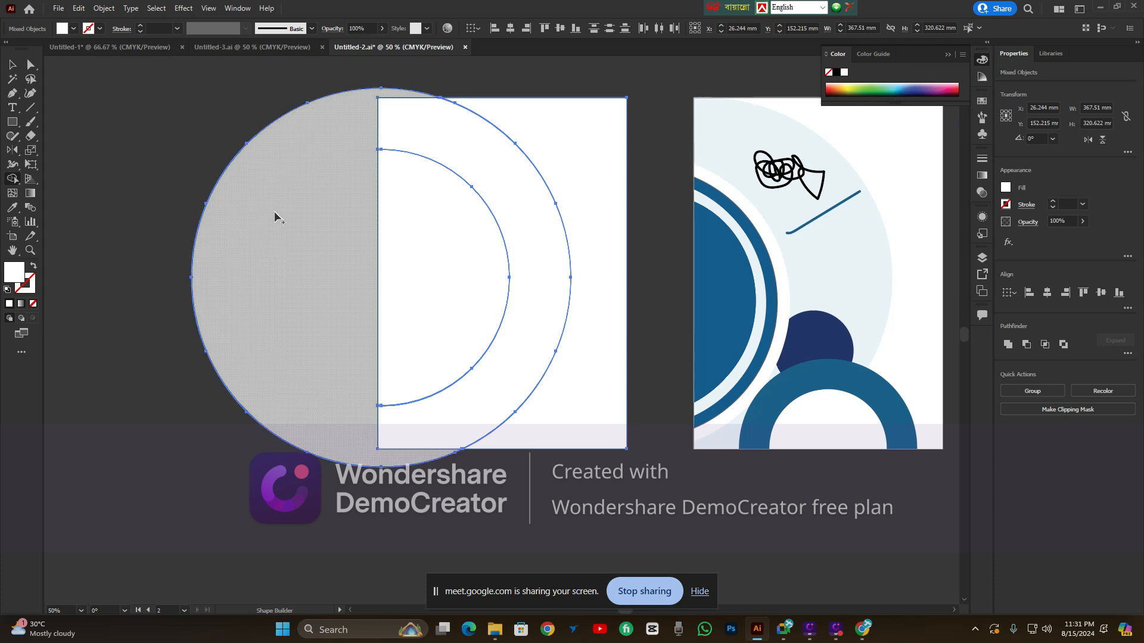
key(ctrl+z)
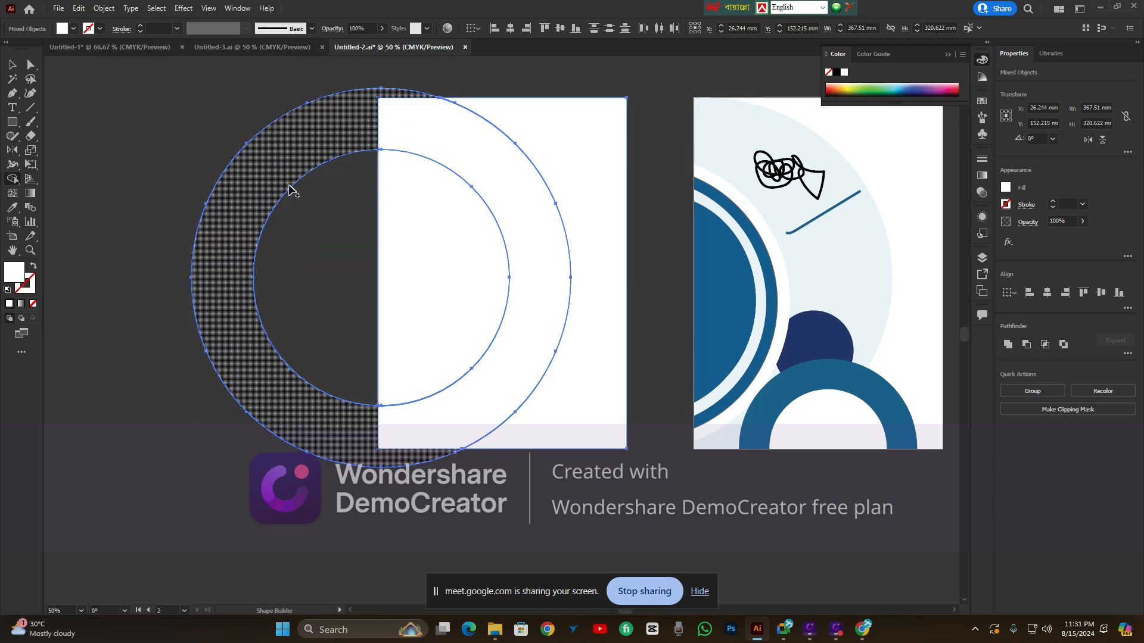
Cut away the circle parts beyond the page's edges with a Shape Builder stroke, undoing the merge attempt first
drag(313, 130, 308, 218)
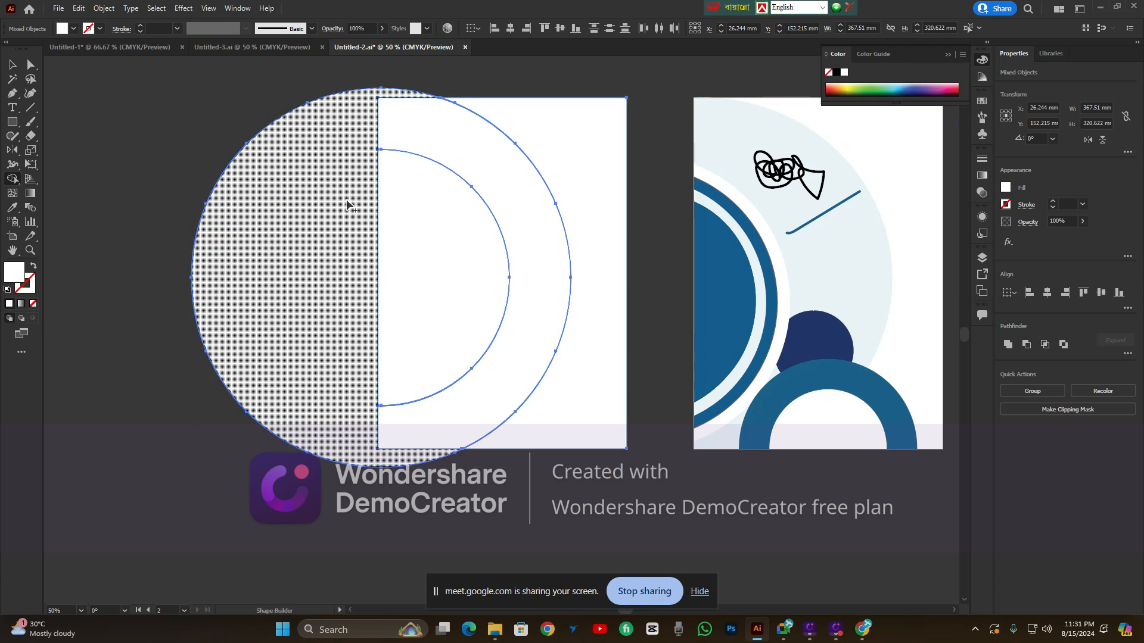
key(ctrl+z)
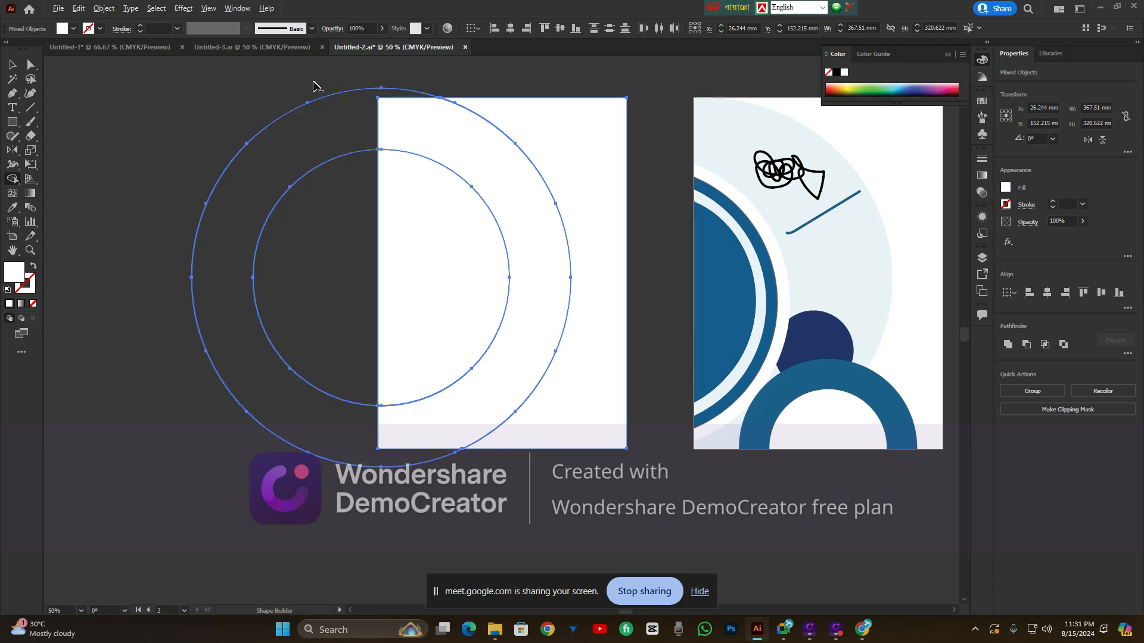
mouse_move(314, 89)
mouse_down()
mouse_move(305, 186)
mouse_move(291, 227)
mouse_up()
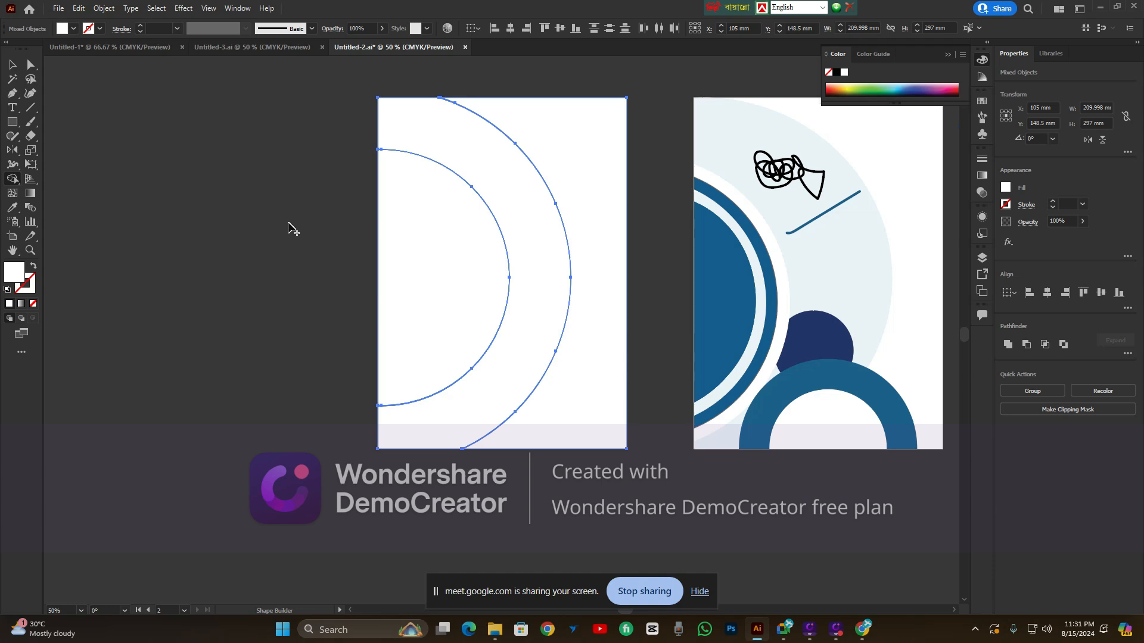
click(510, 180)
Examine the trimmed artwork by selecting the white page remainder and the half-circle pieces one at a time
click(12, 64)
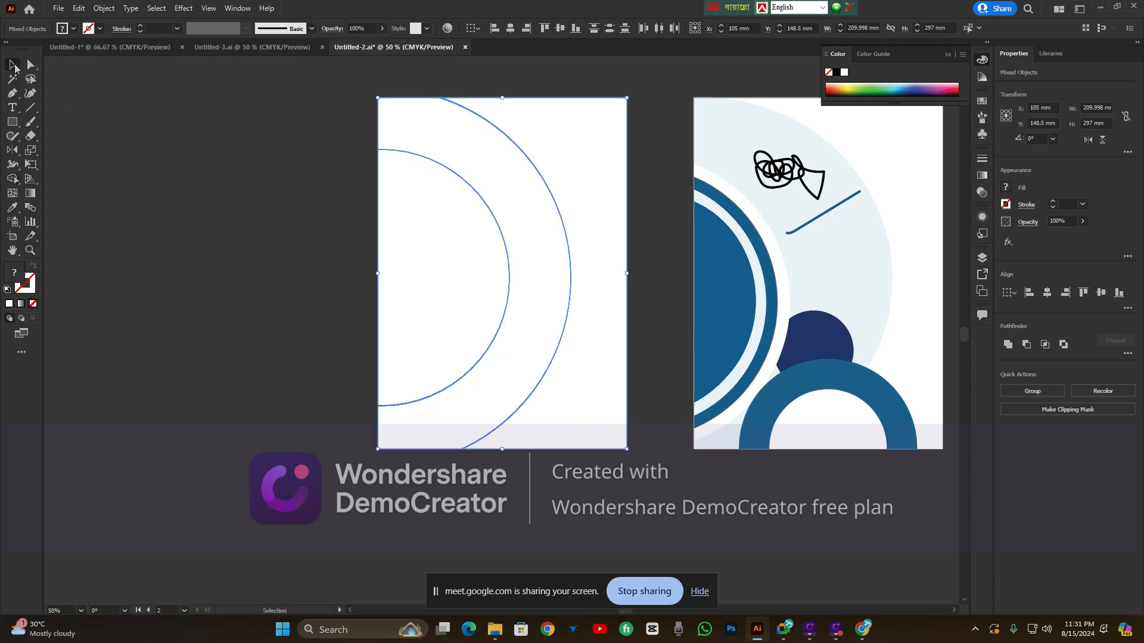
click(283, 108)
click(598, 146)
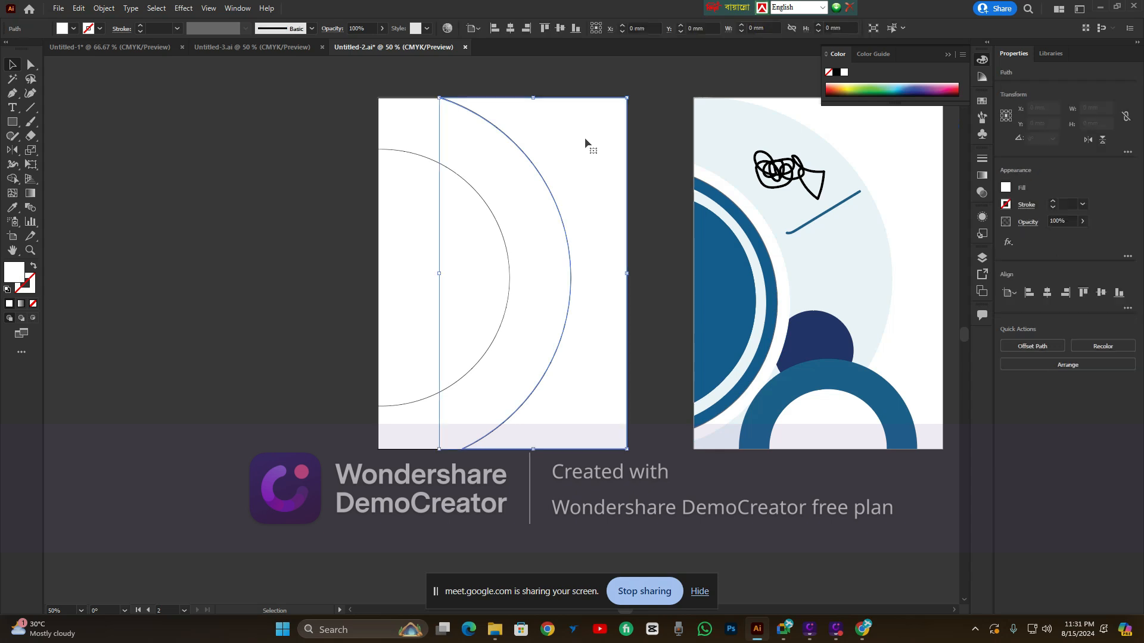
click(322, 81)
click(409, 112)
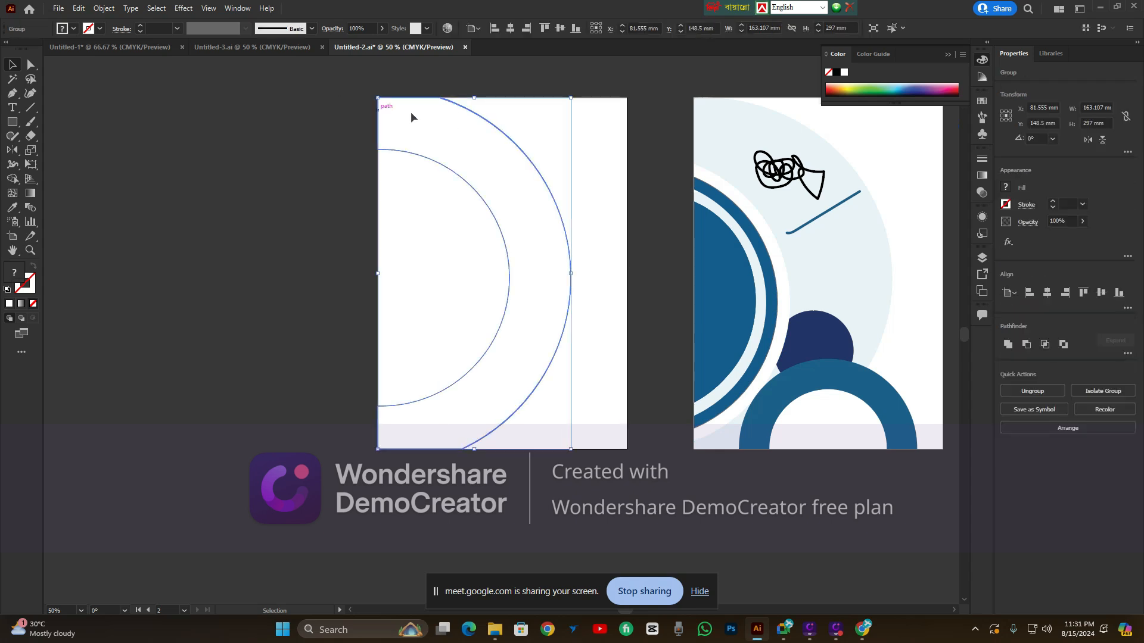
click(191, 114)
click(476, 154)
click(414, 165)
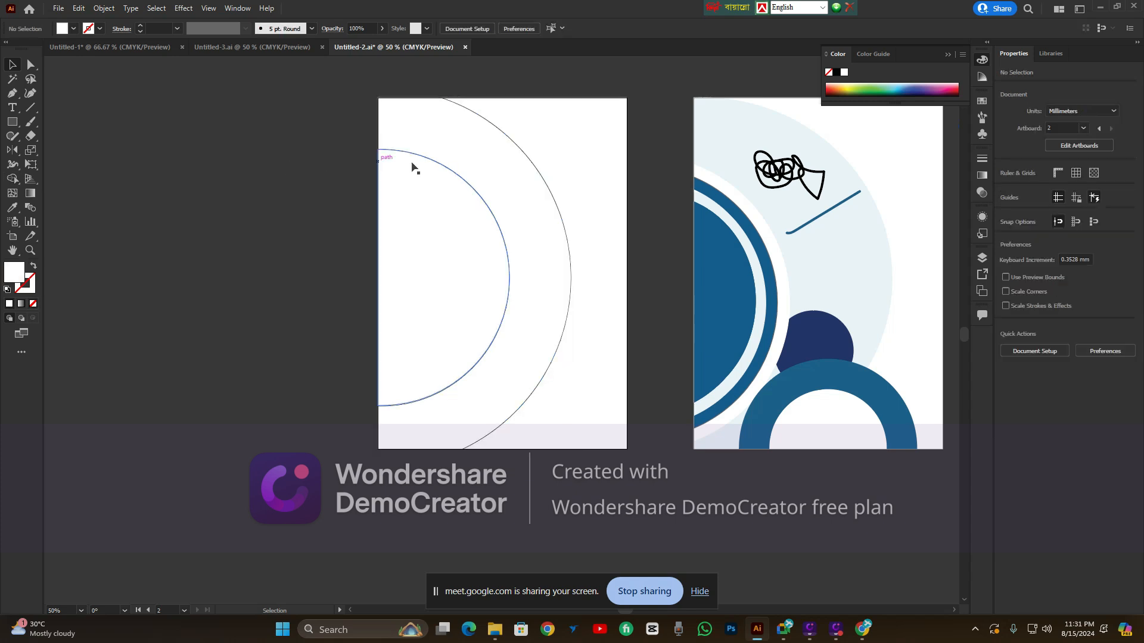
Group the two trimmed half-circles and fill them with the pale blue sampled from the large circle on the reference cover
click(454, 173)
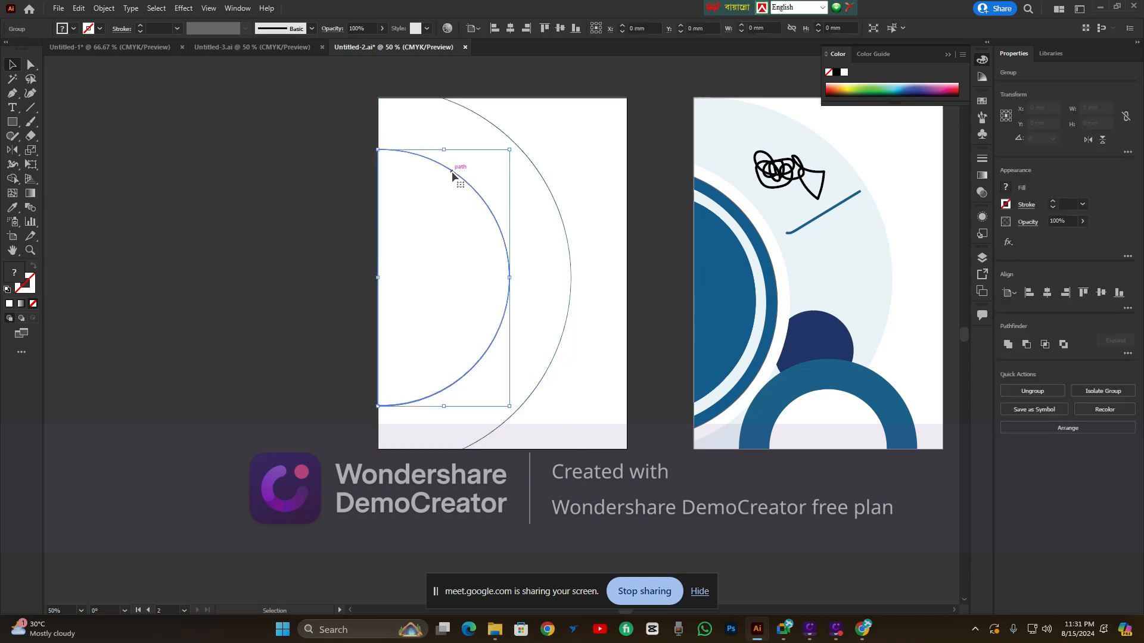
shift+click(539, 175)
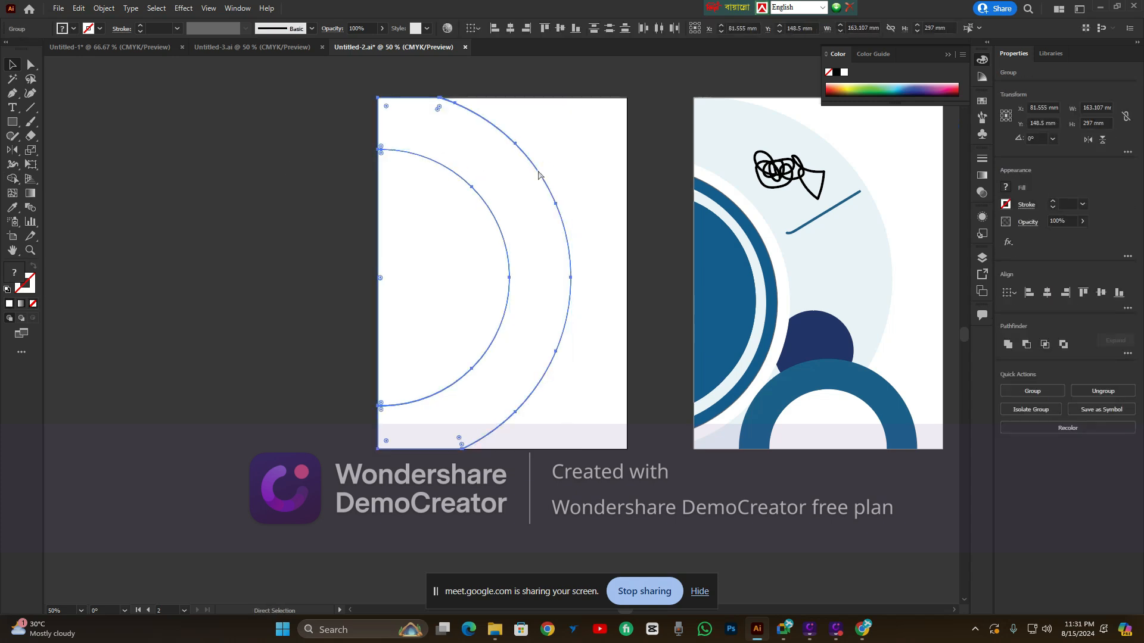
key(ctrl+g)
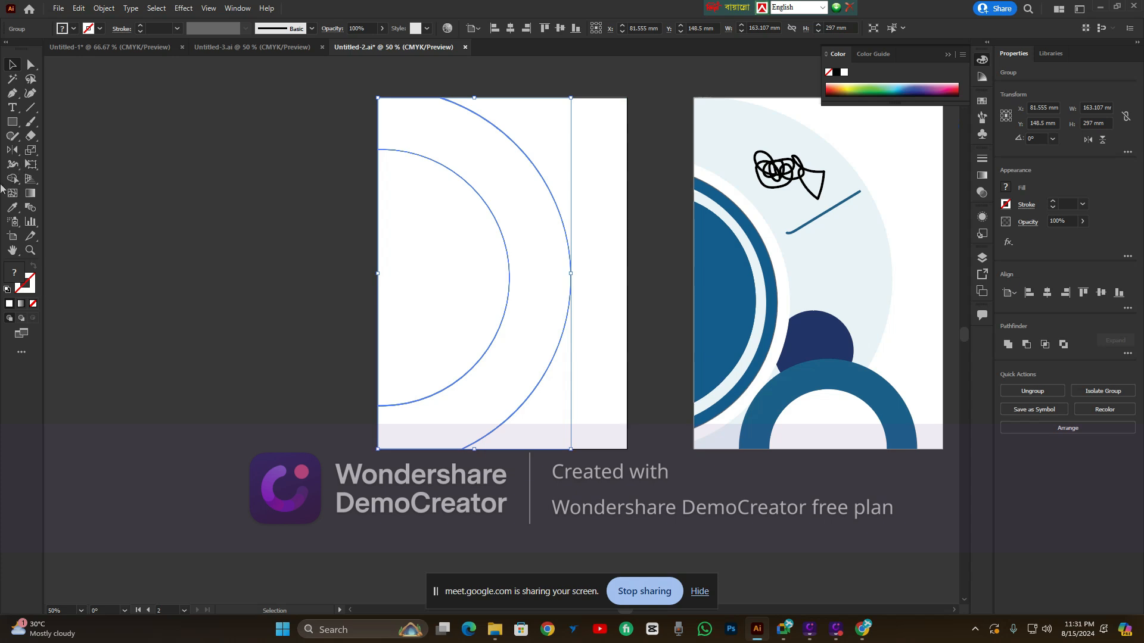
click(20, 207)
click(862, 254)
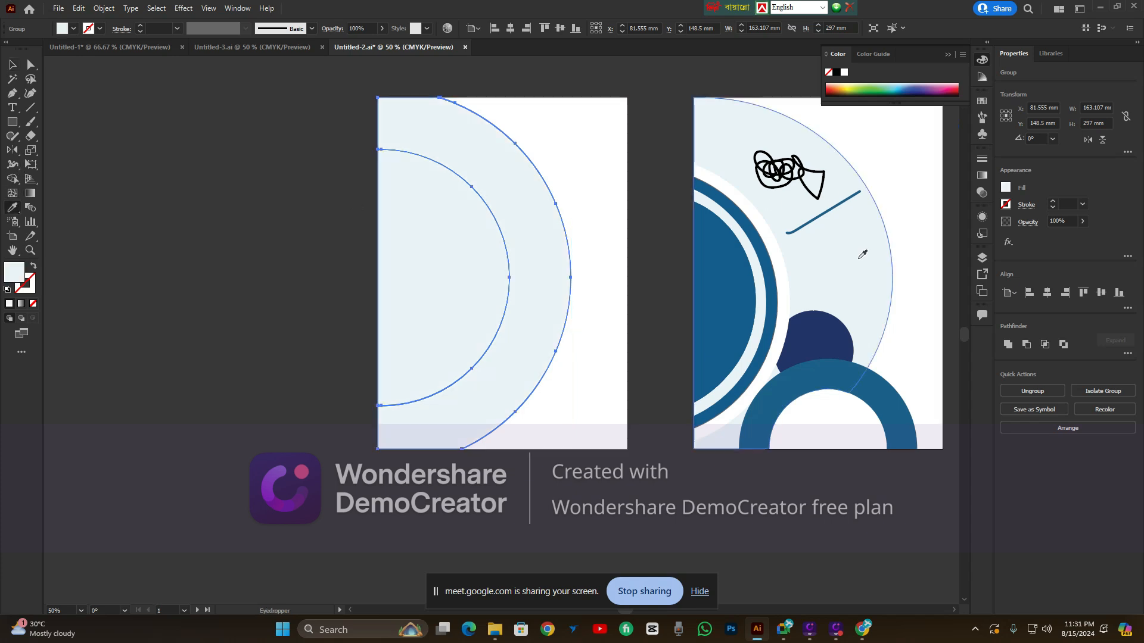
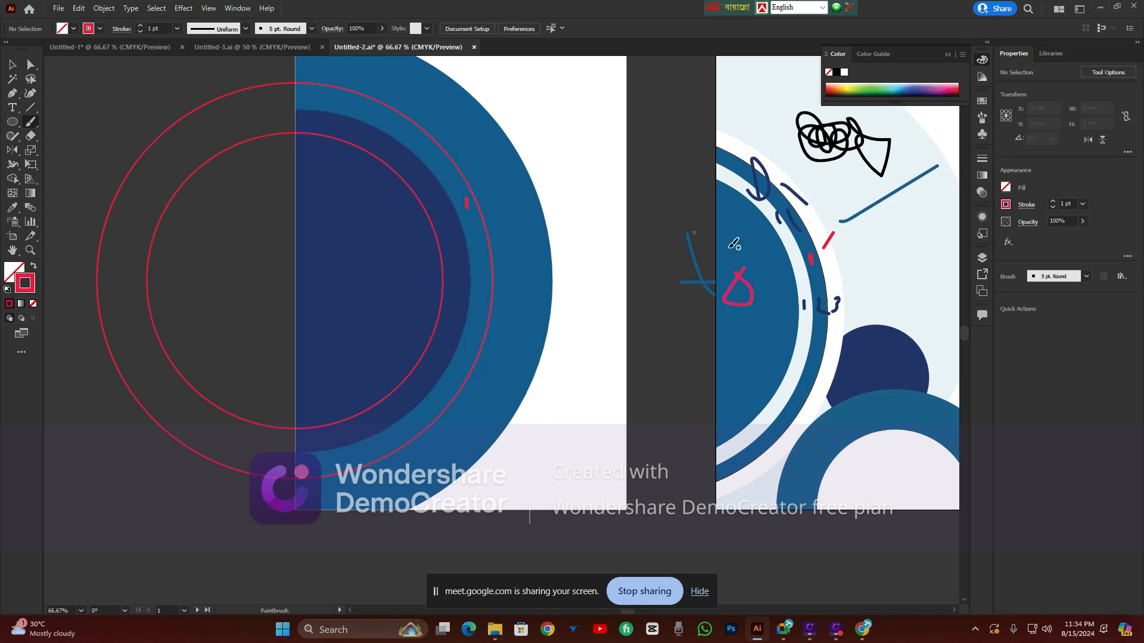
Paint short red marks on the corresponding rings of the new artwork and the reference cover, plus a check mark on the navy half-circle
drag(454, 215, 451, 226)
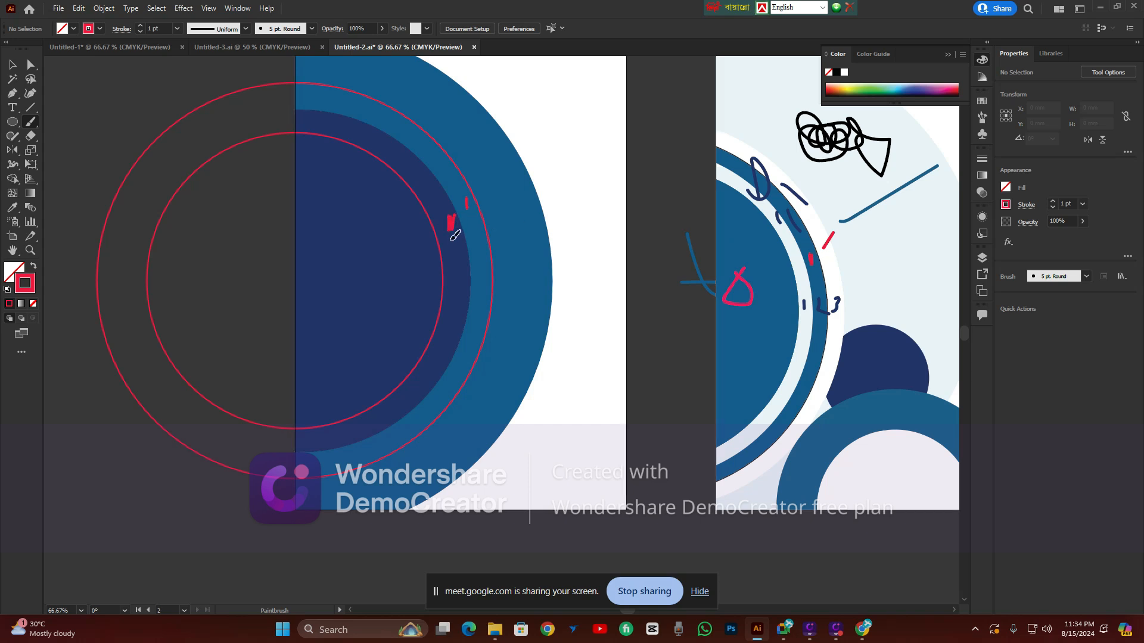
click(793, 249)
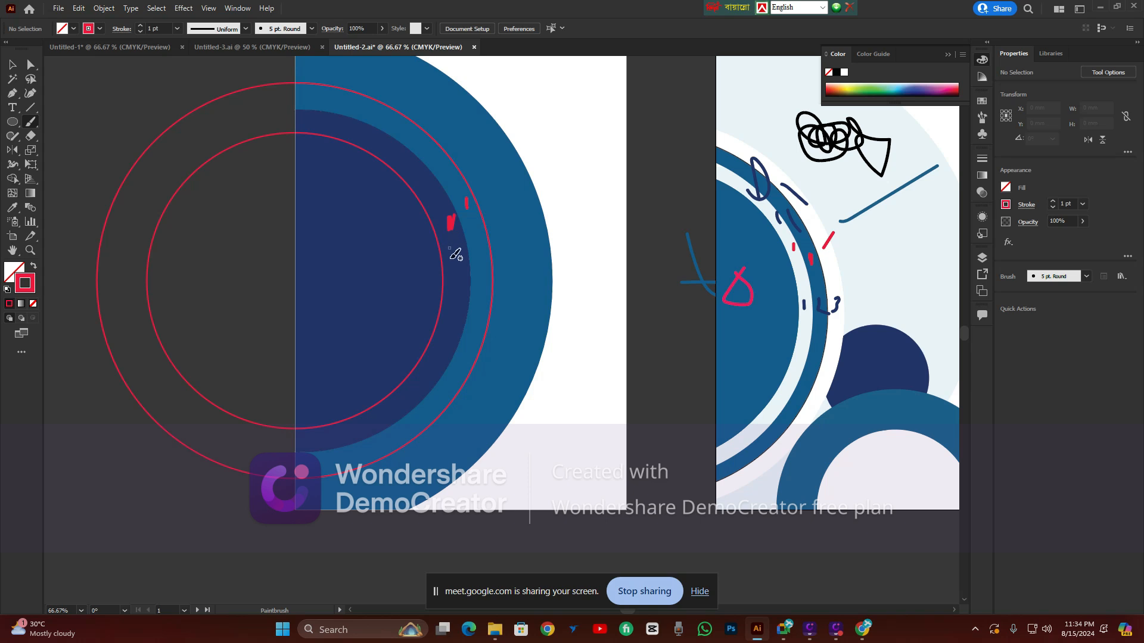
click(431, 253)
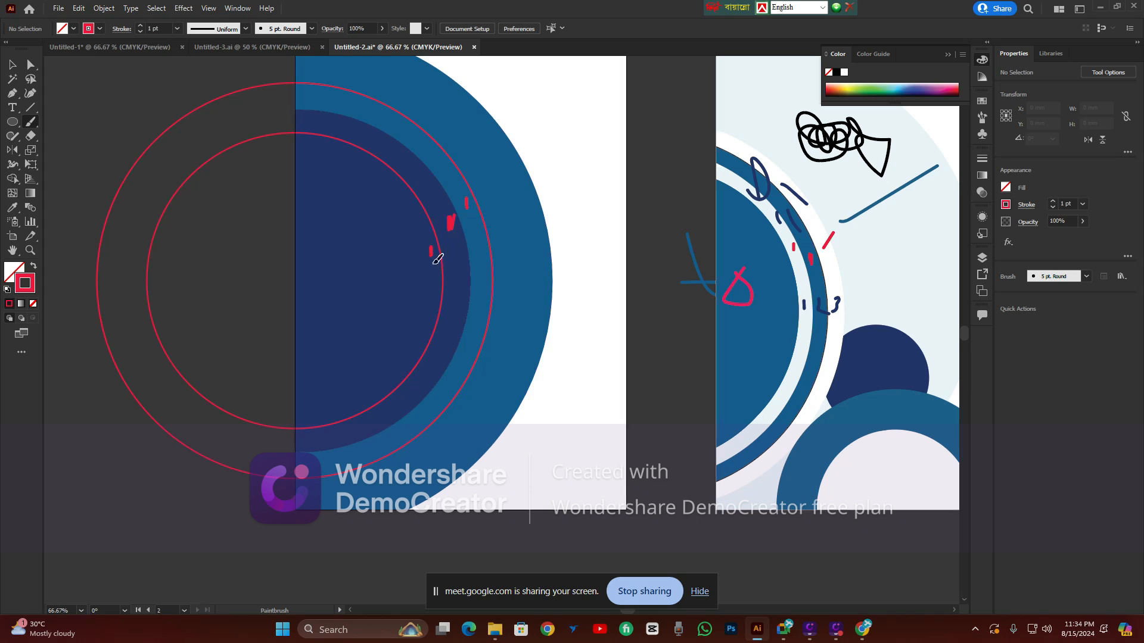
click(744, 348)
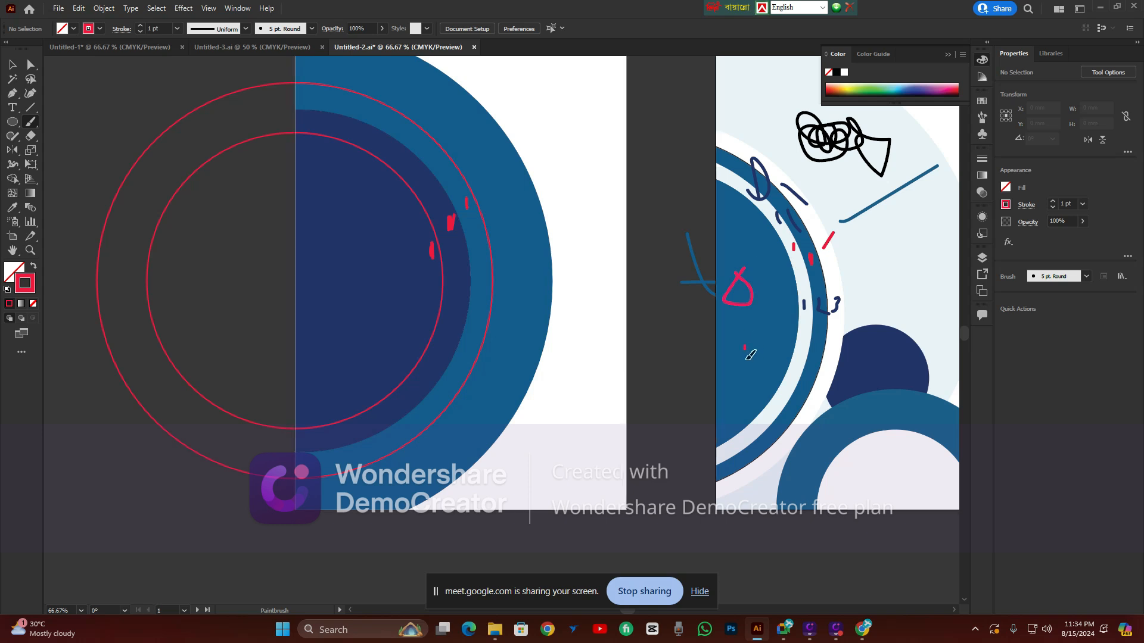
mouse_move(300, 253)
mouse_down()
mouse_move(316, 266)
mouse_move(327, 241)
mouse_up()
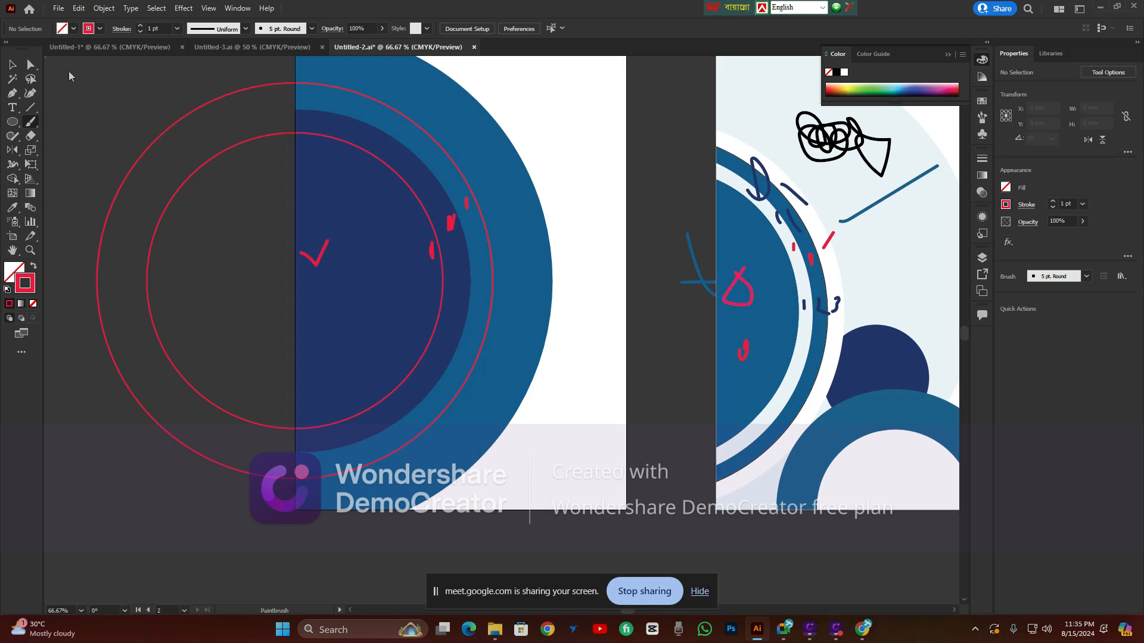
Copy the inner red circle as a slightly smaller concentric circle inside it
click(10, 64)
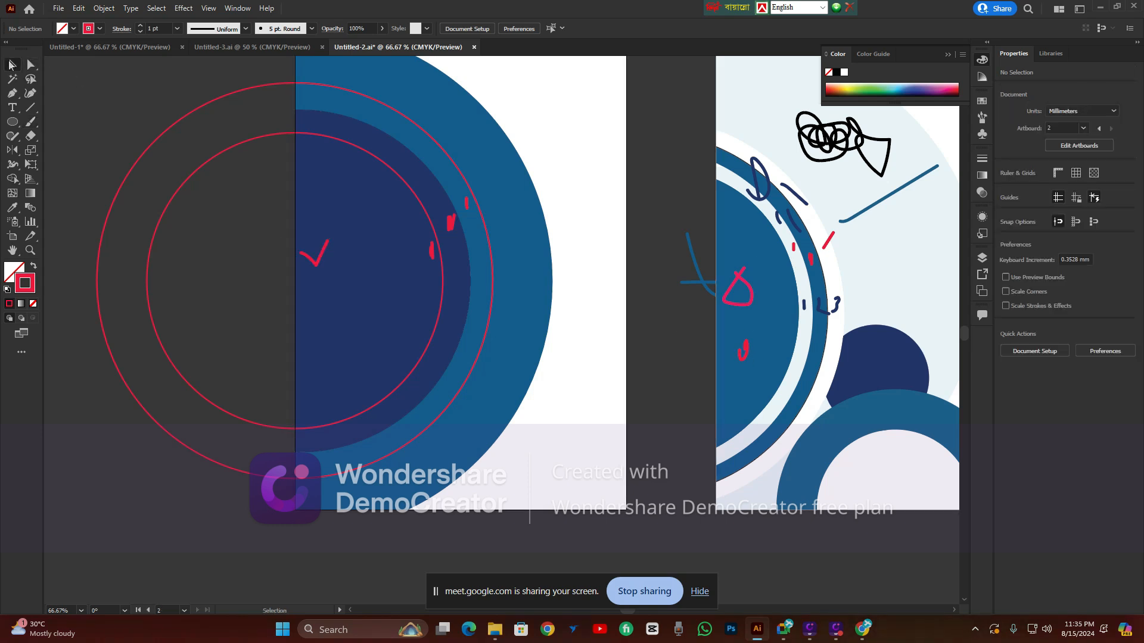
click(333, 142)
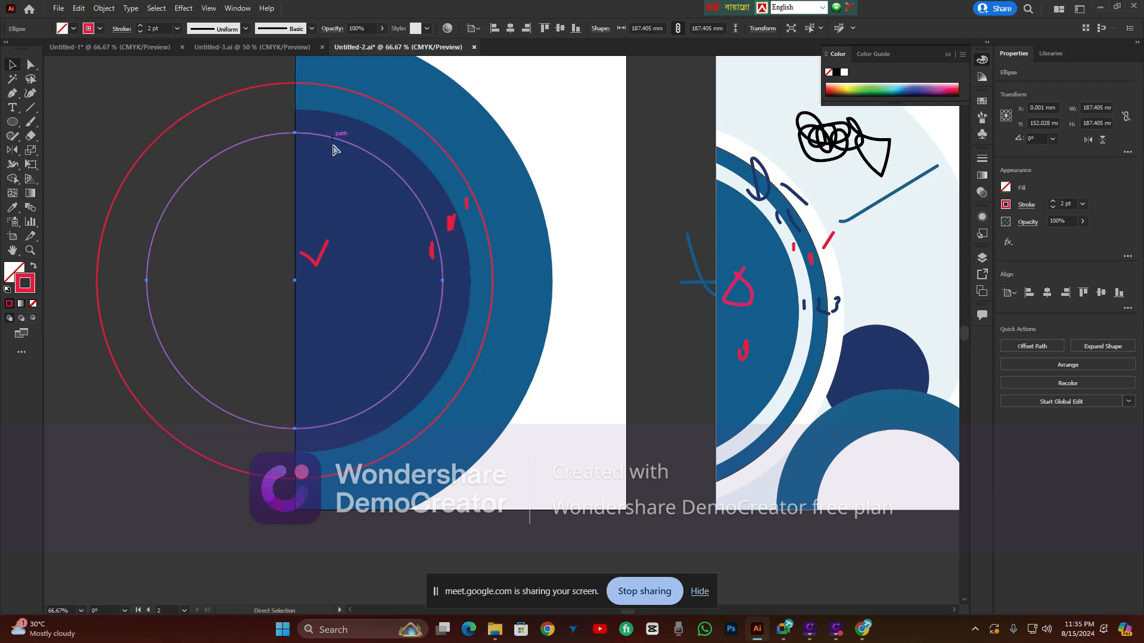
key(v)
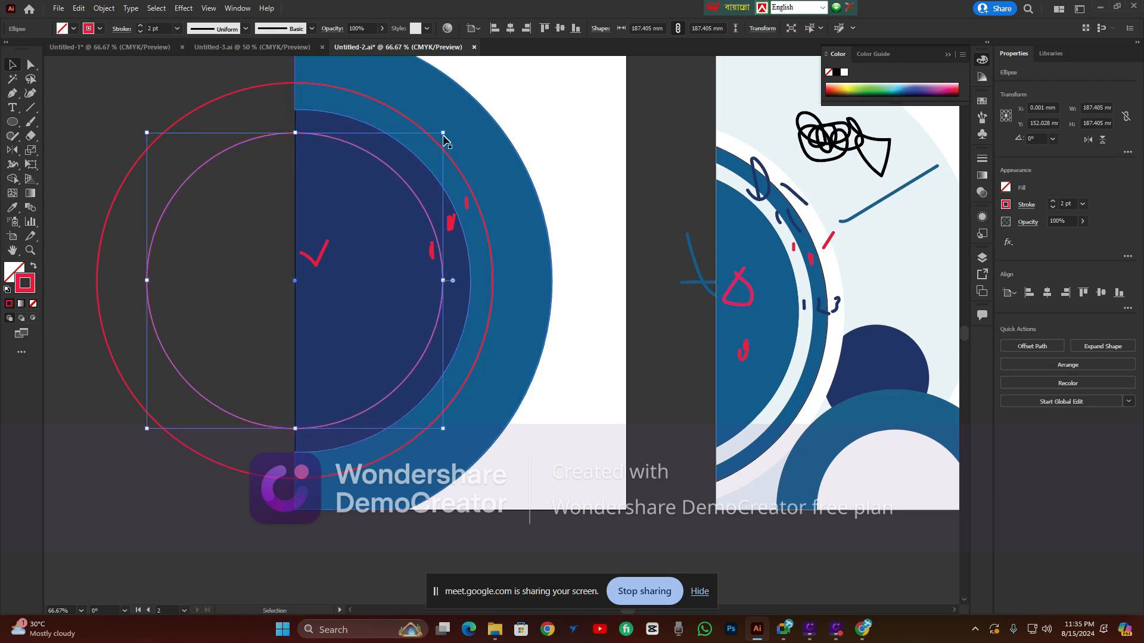
drag(448, 138, 434, 148)
click(559, 179)
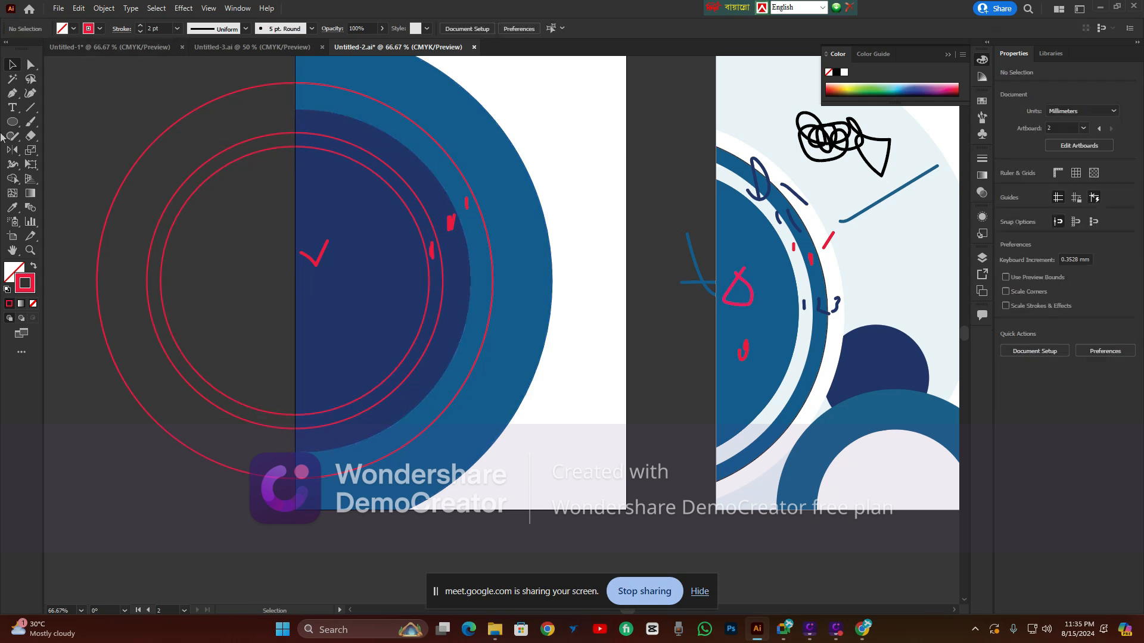
Paint red check marks and small loops on matching rings of the reference cover and the new artwork with the Paintbrush
click(32, 123)
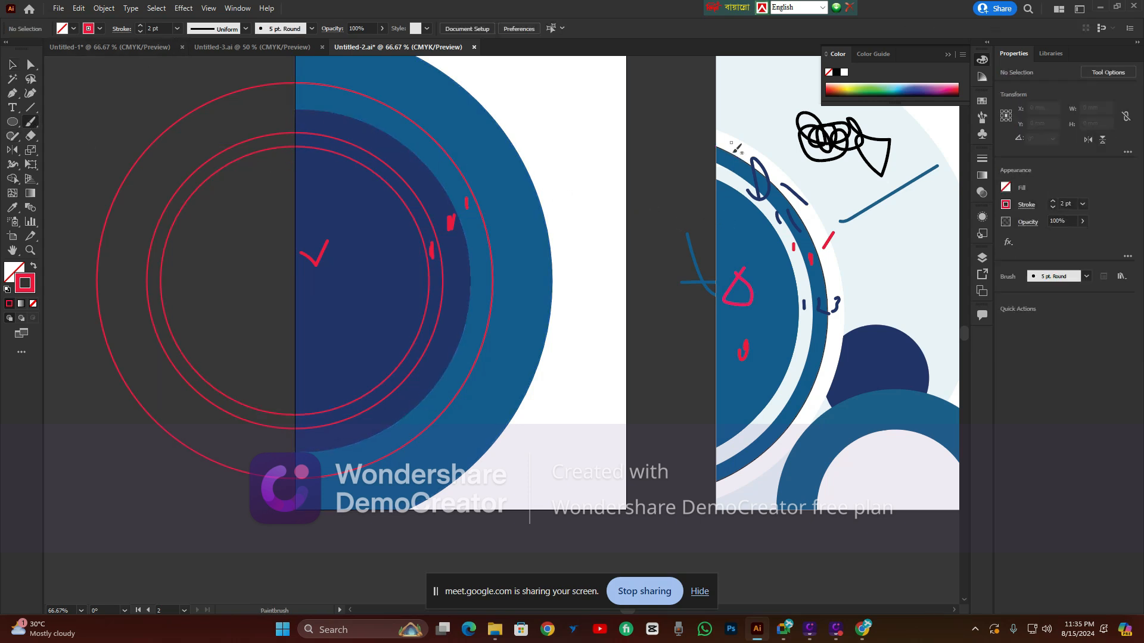
drag(731, 142, 773, 98)
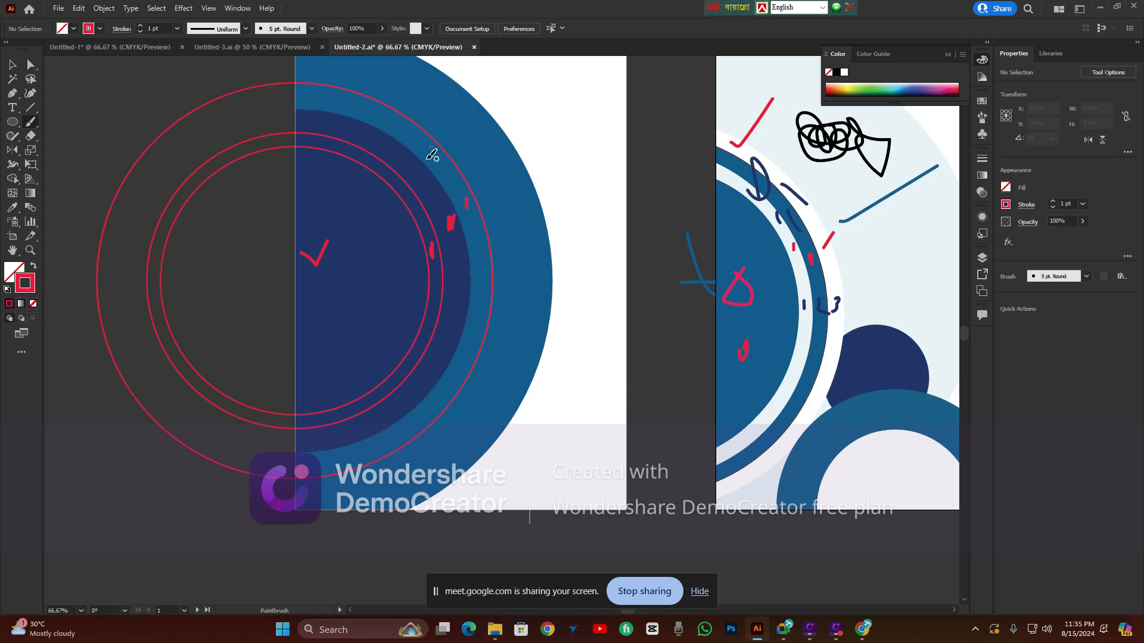
mouse_move(430, 146)
mouse_down()
mouse_move(447, 159)
mouse_move(505, 94)
mouse_up()
mouse_move(725, 156)
mouse_down()
mouse_move(737, 180)
mouse_move(768, 156)
mouse_up()
mouse_move(411, 167)
mouse_down()
mouse_move(439, 178)
mouse_move(420, 184)
mouse_up()
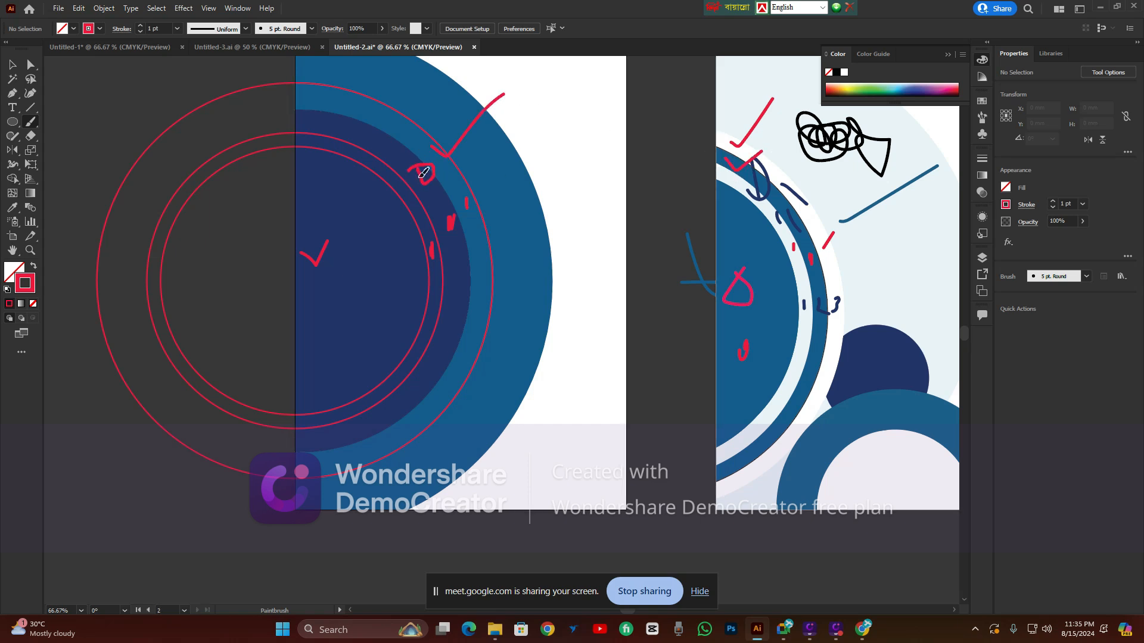
drag(720, 172, 725, 185)
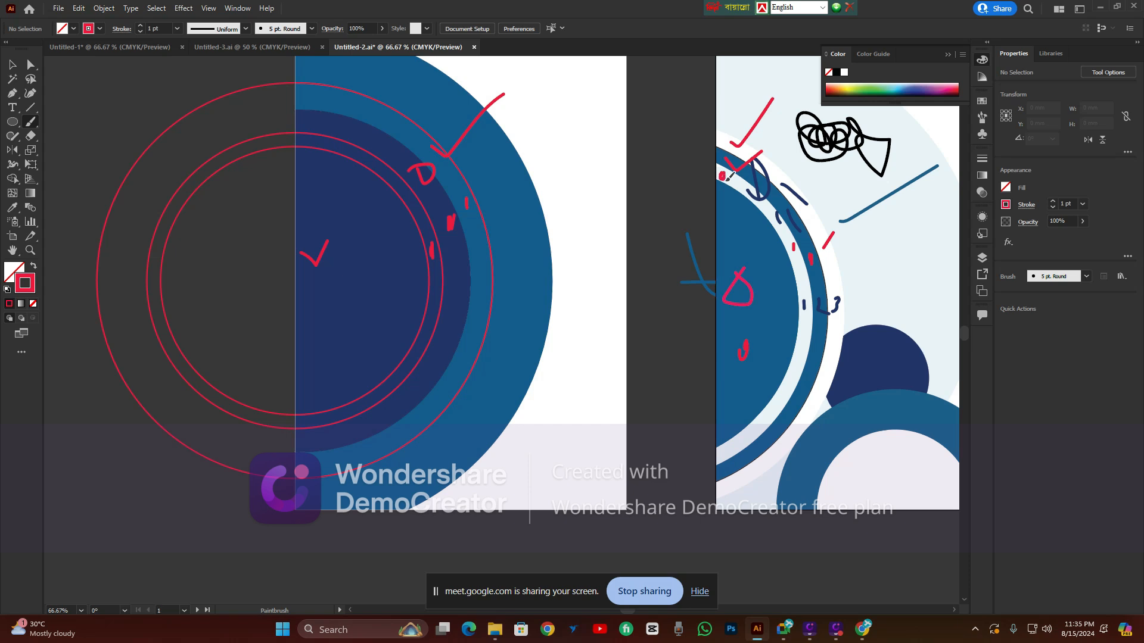
mouse_move(336, 145)
mouse_down()
mouse_move(352, 161)
mouse_move(356, 115)
mouse_up()
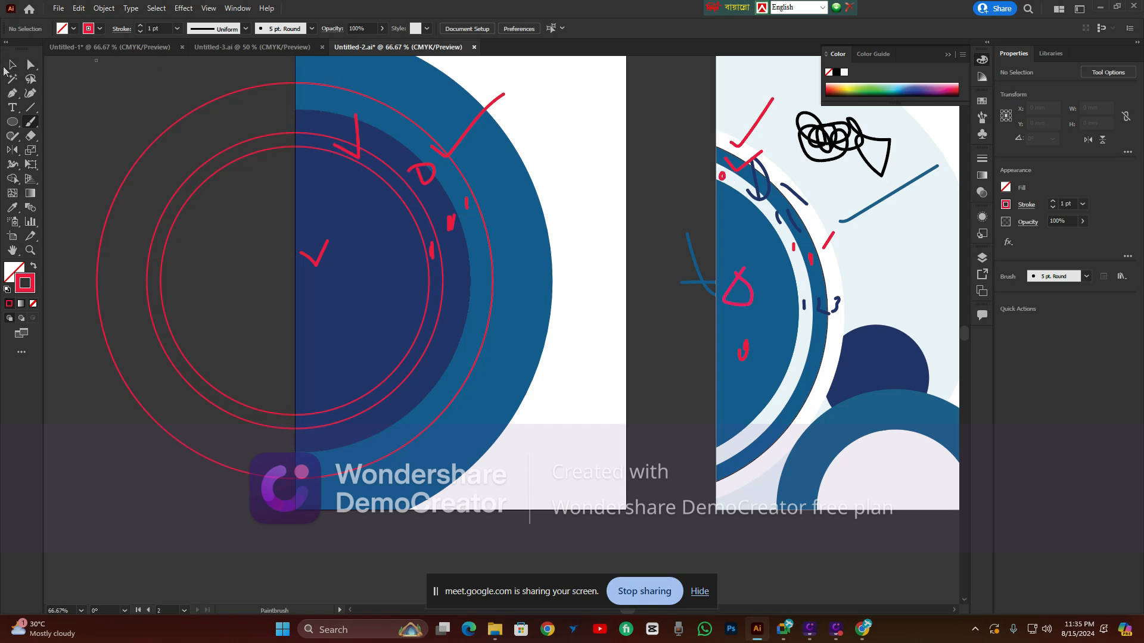
Delete the red check marks and the loop painted over the blue and navy half-circles
click(12, 64)
scroll(633, 176, up, 2)
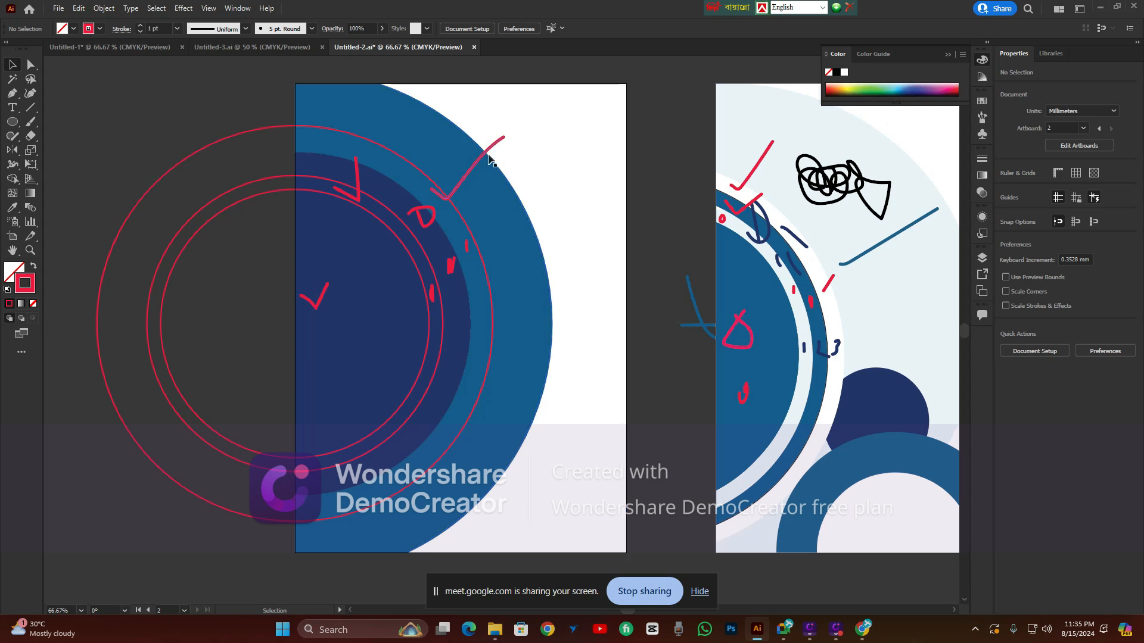
click(524, 152)
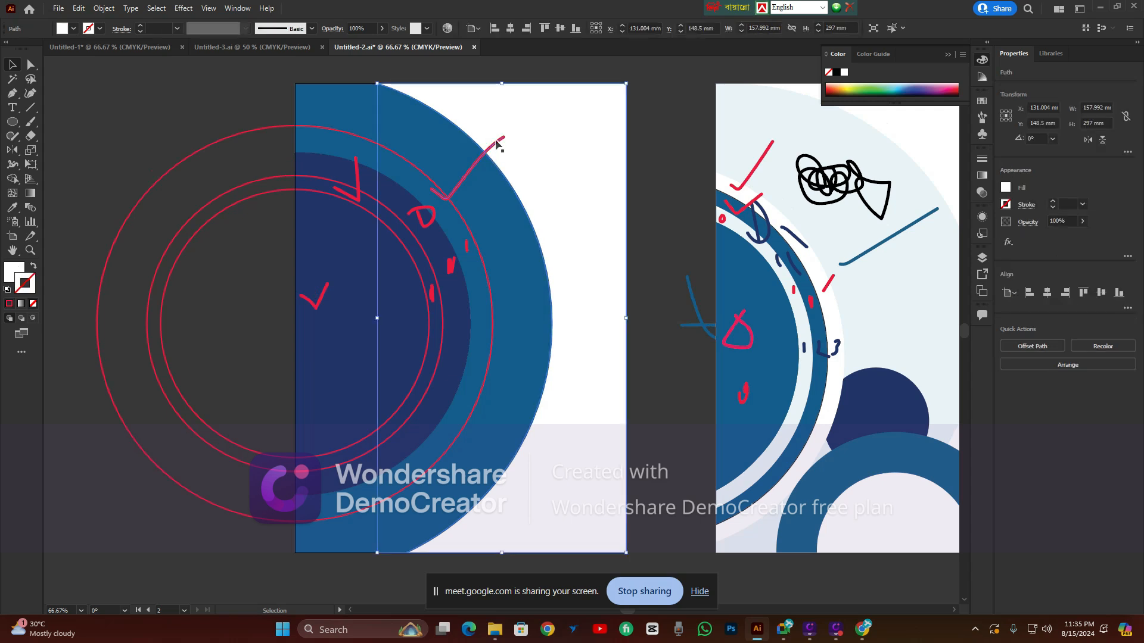
click(619, 142)
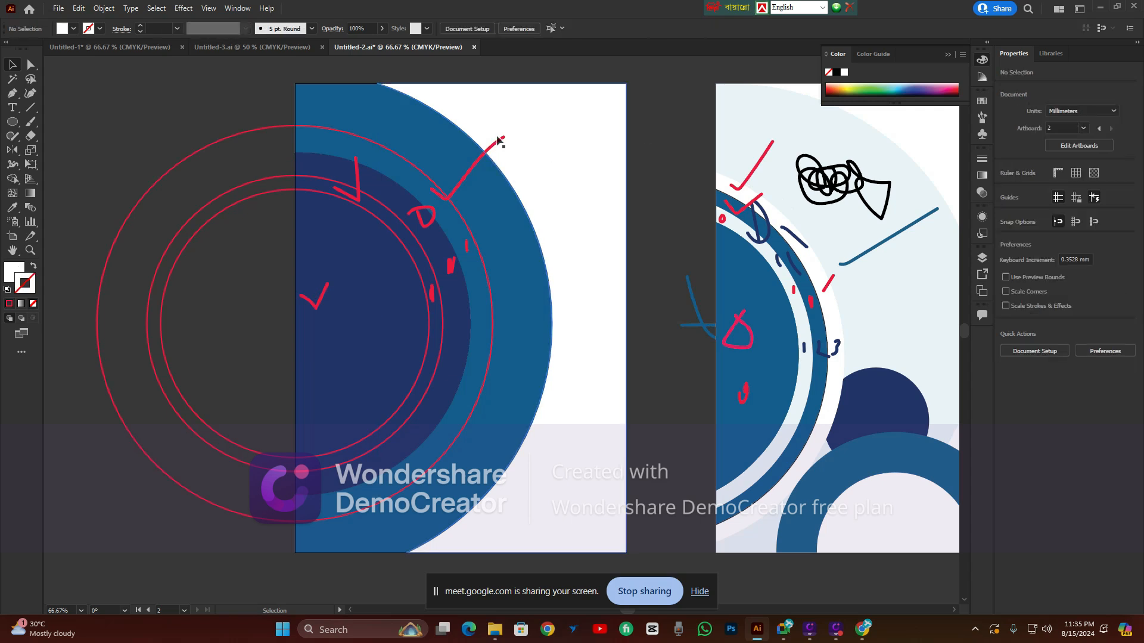
click(429, 210)
key(Delete)
click(358, 174)
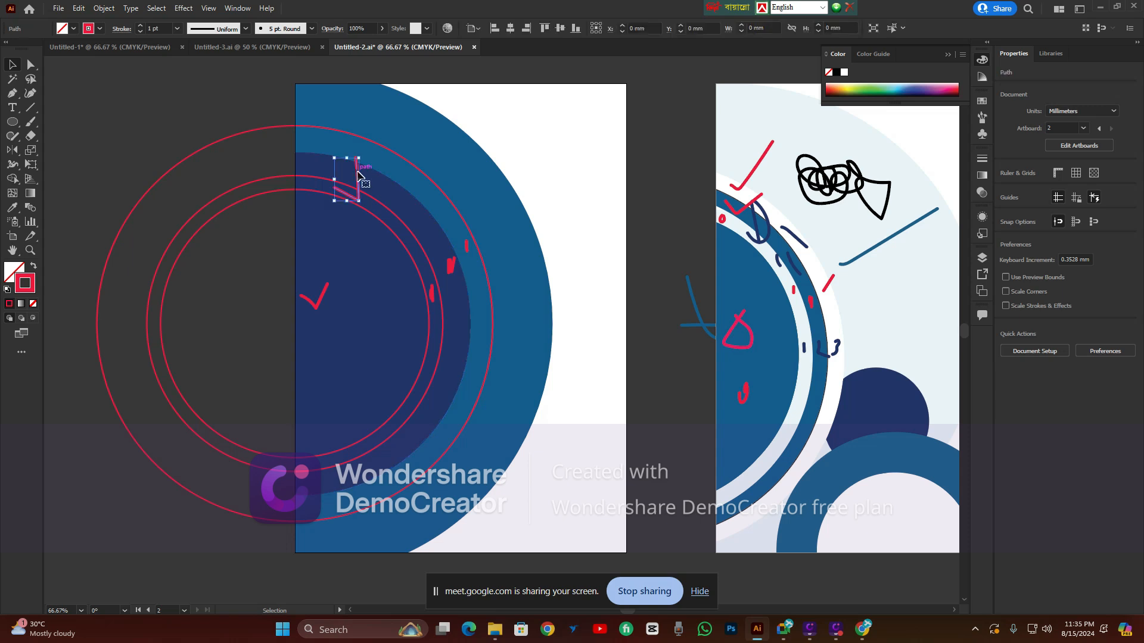
key(Delete)
click(331, 293)
key(Delete)
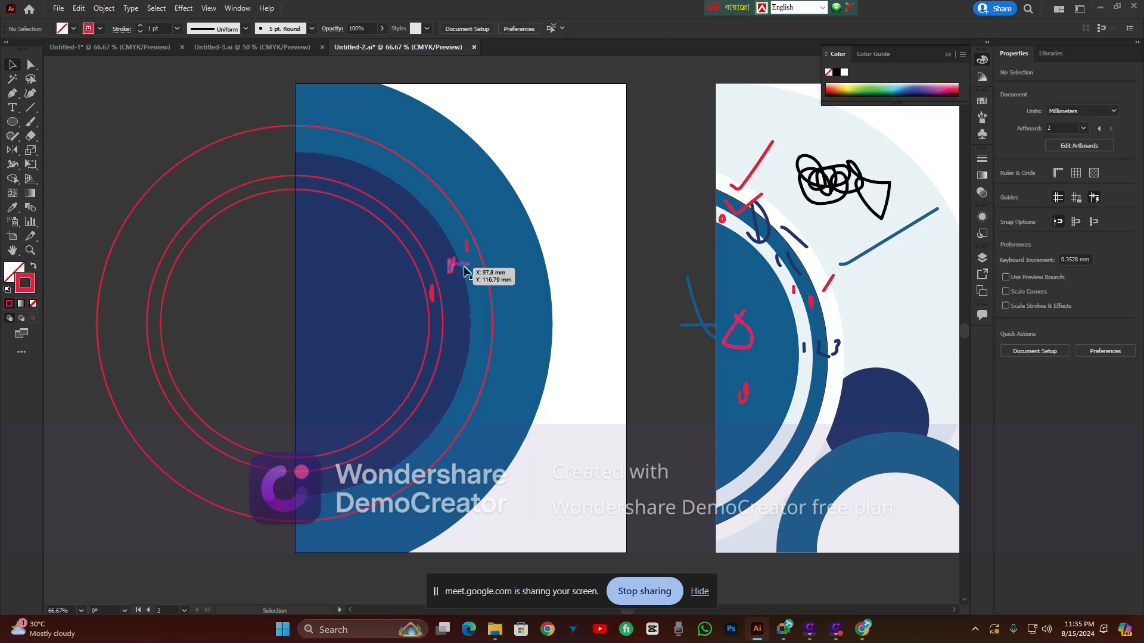
Delete the three short red marks remaining on the rings of the new artwork
click(467, 247)
key(Delete)
click(453, 268)
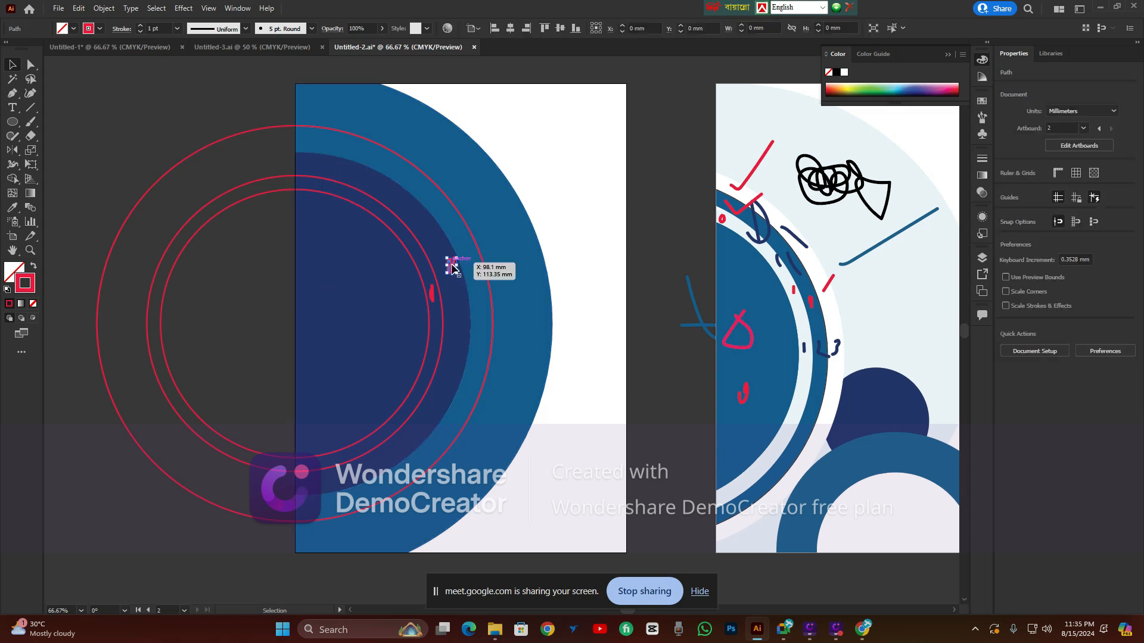
key(Delete)
click(432, 292)
key(Delete)
Select the three red circles together with the blue and navy half-circles and the white page shape
scroll(363, 204, down, 2)
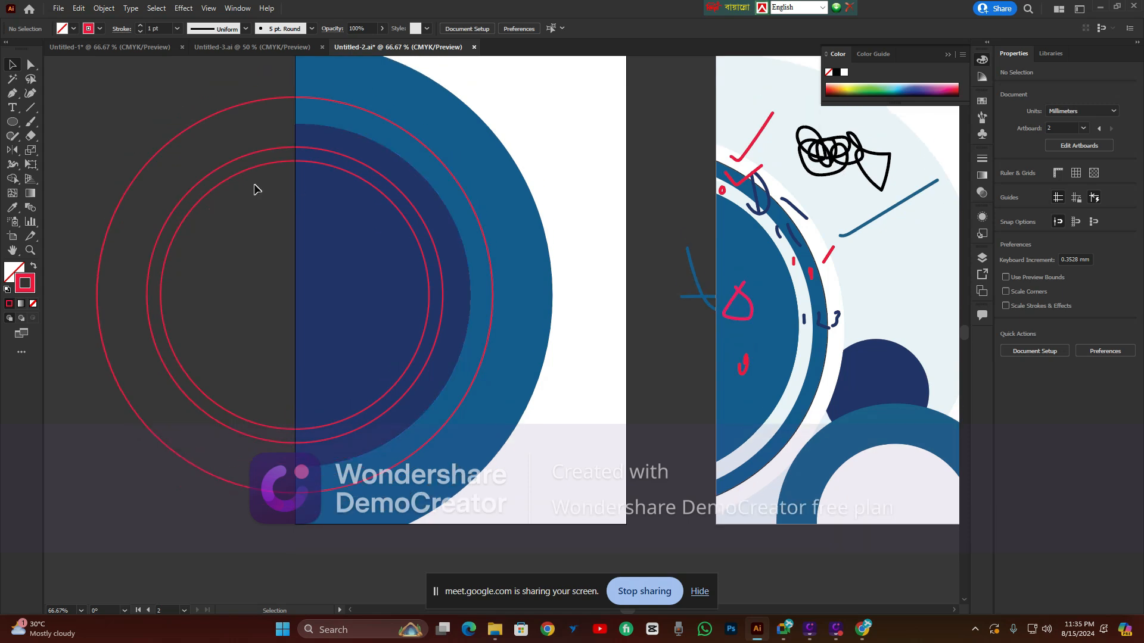
scroll(420, 217, down, 1)
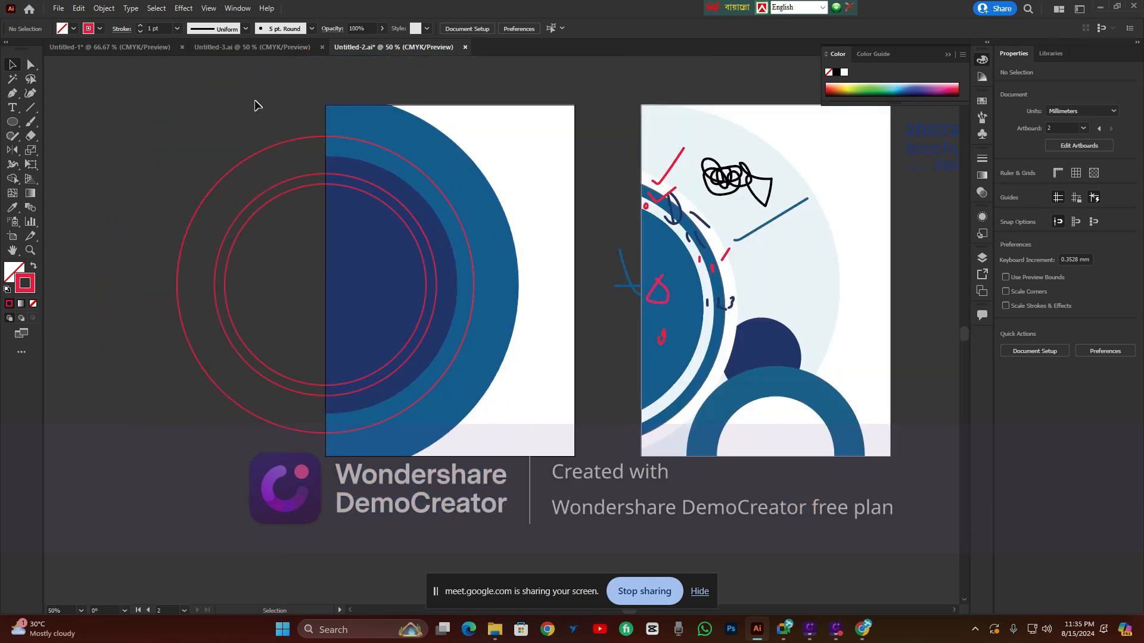
drag(253, 93, 532, 435)
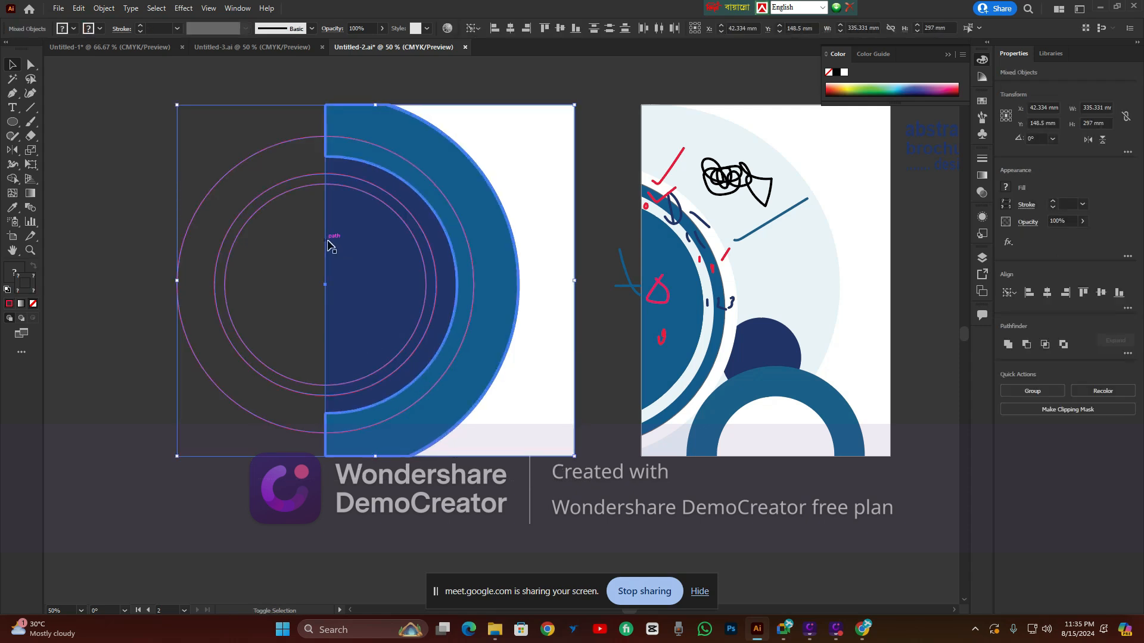
shift+click(548, 109)
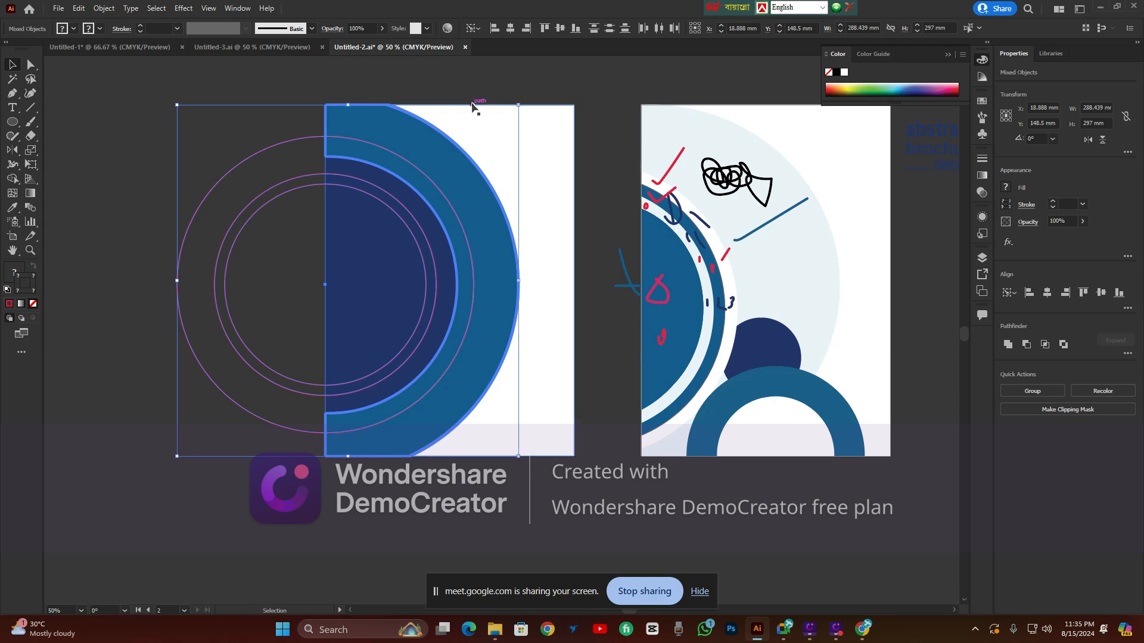
double_click(324, 235)
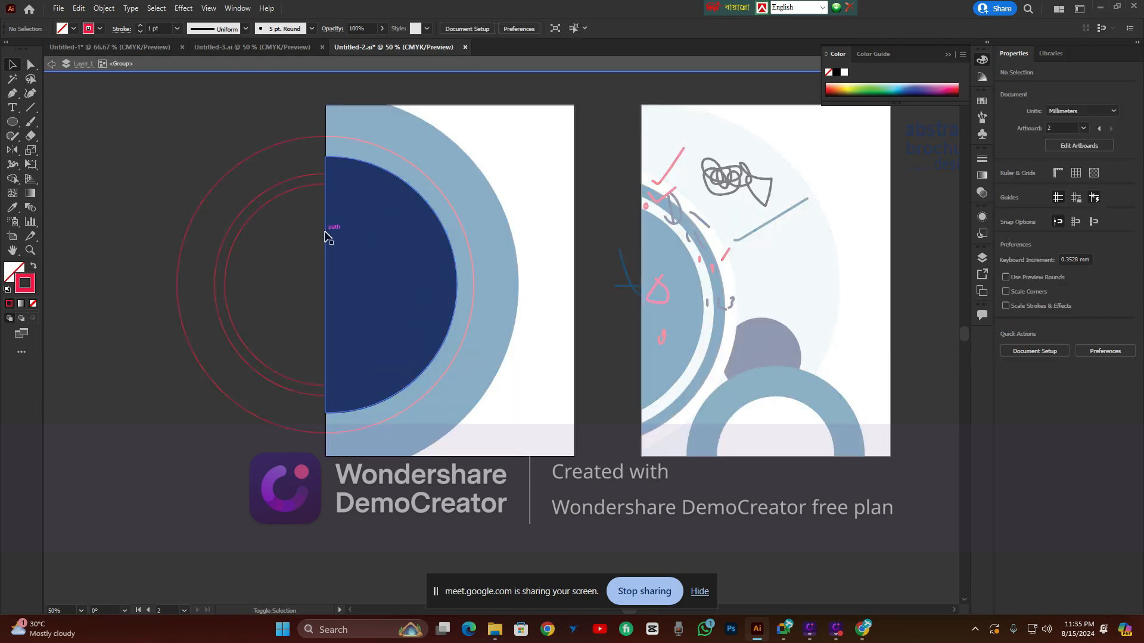
double_click(268, 77)
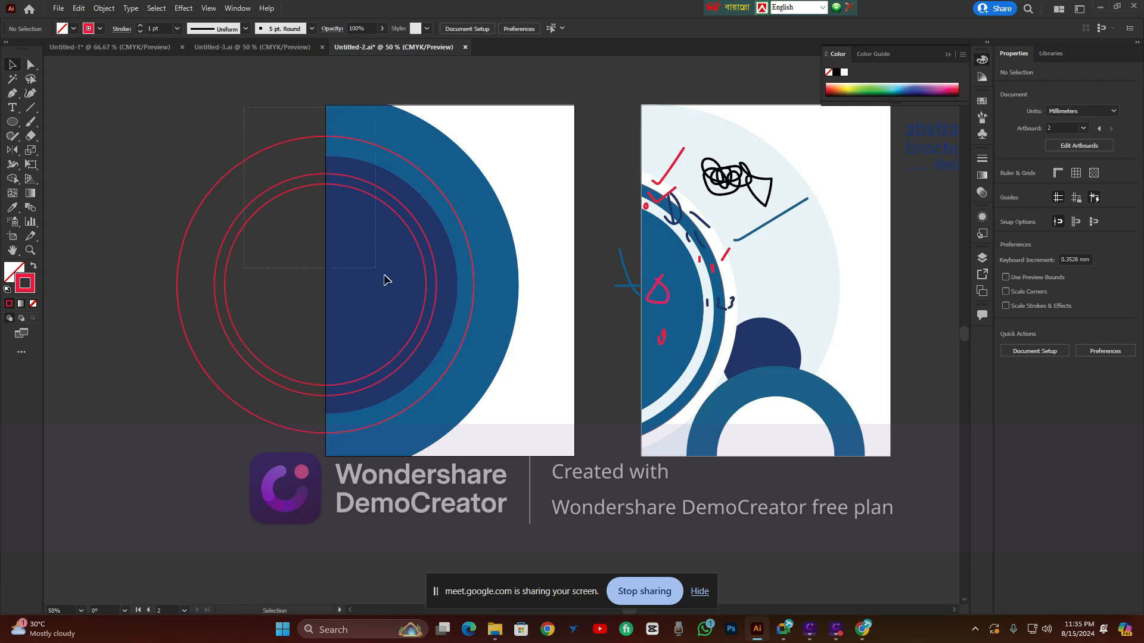
Select the red circles, half-circles and page shape, and trim the circle parts outside the page with Shape Builder
click(326, 248)
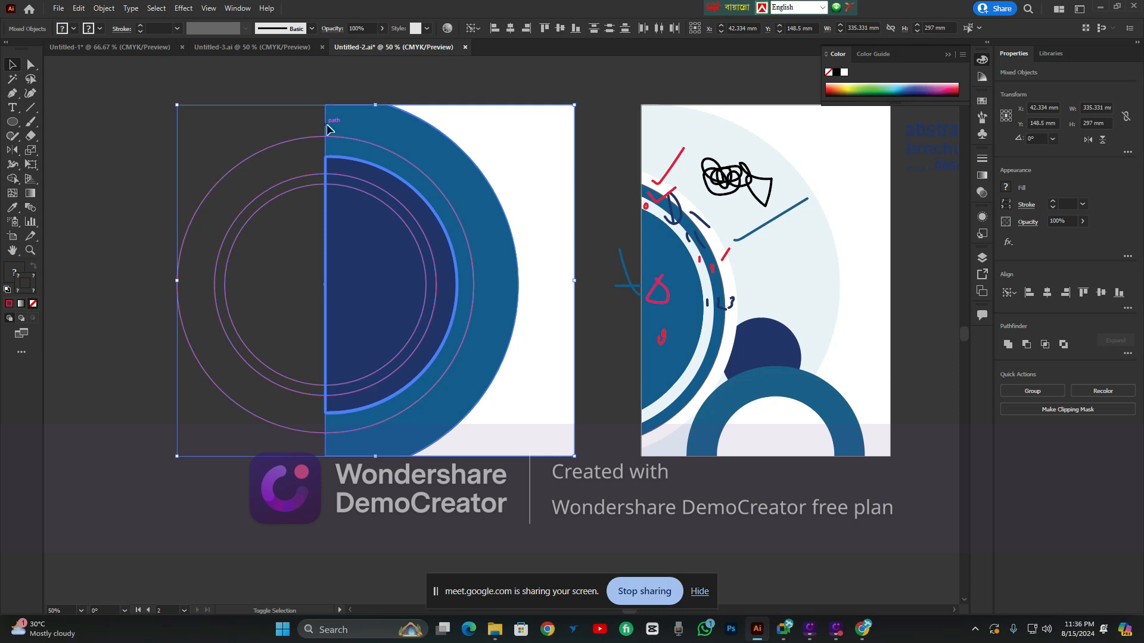
click(13, 180)
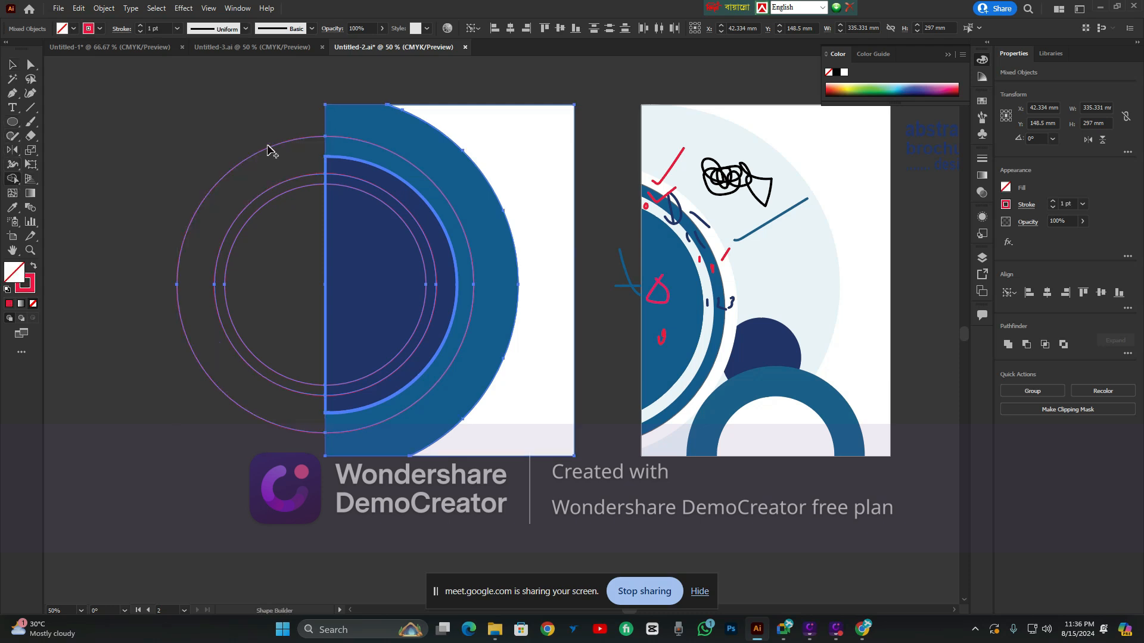
drag(278, 139, 285, 229)
drag(285, 370, 273, 470)
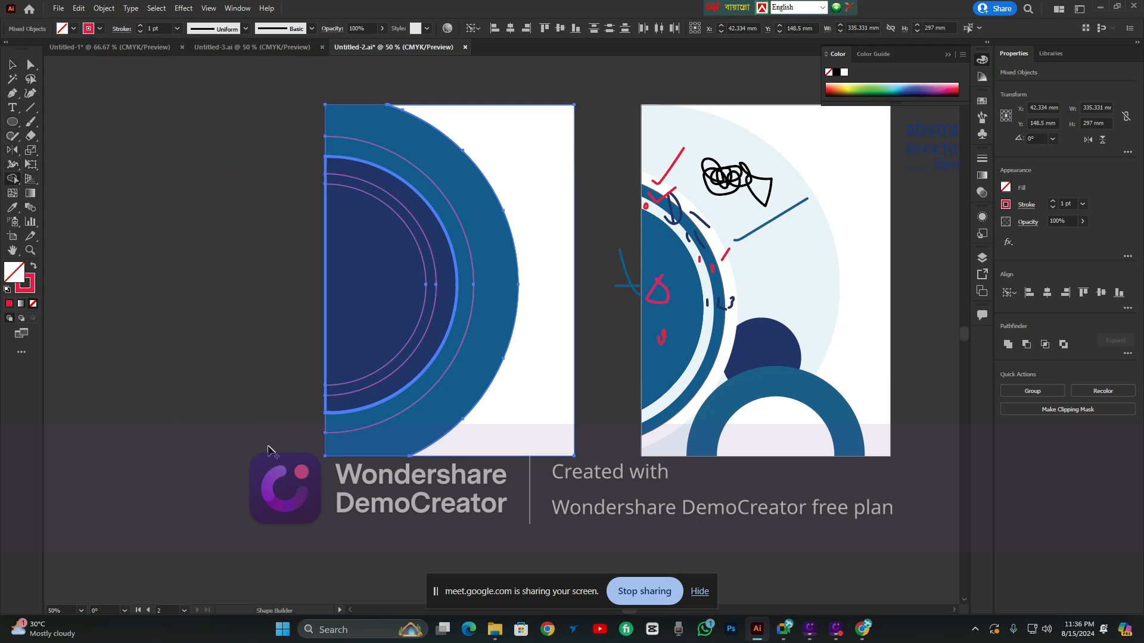
Cut out the band outside the navy half-circle and the narrow band between the two inner circles with Shape Builder
scroll(396, 149, up, 1)
scroll(400, 171, down, 1)
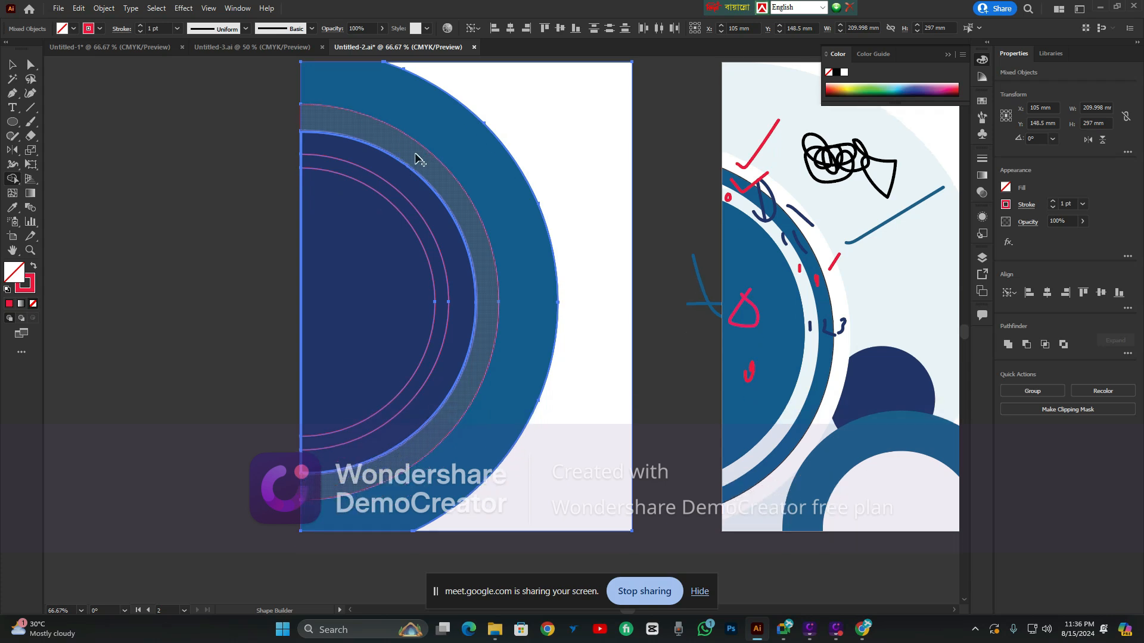
click(416, 156)
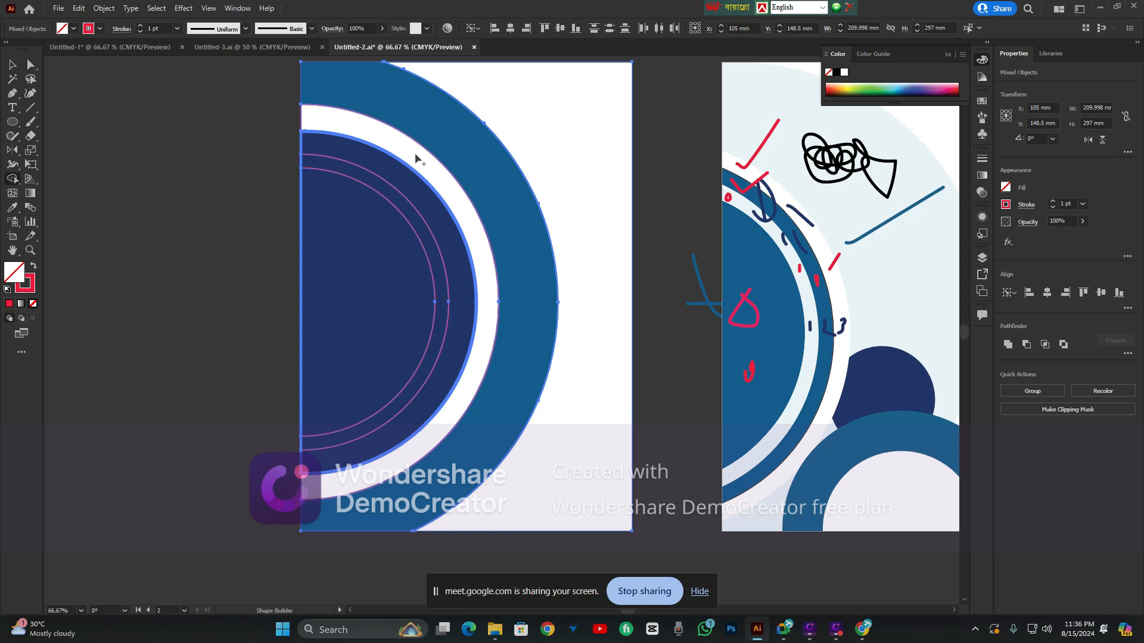
click(414, 221)
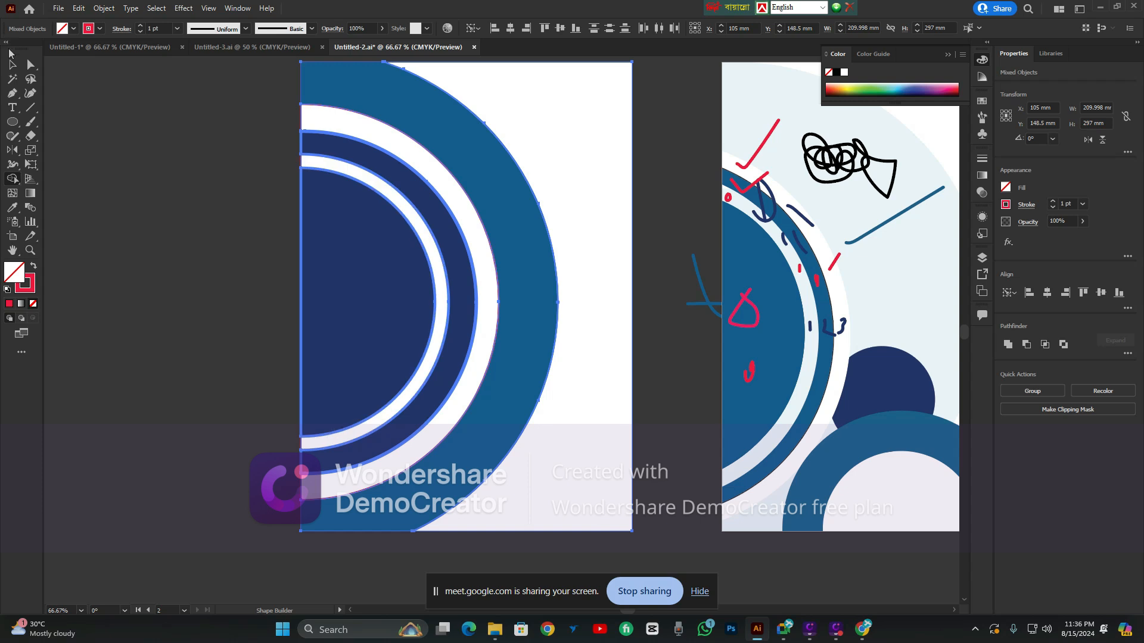
click(14, 66)
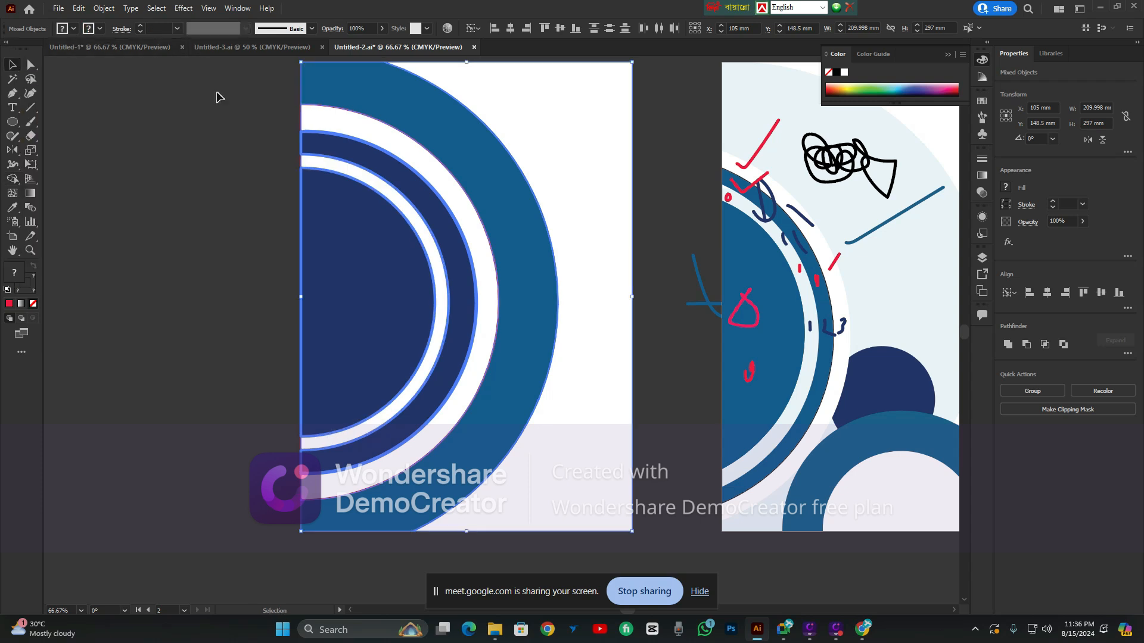
click(220, 144)
Set the stroke to 0 pt on the outermost red outline and on the navy half-circle's outer red outline
click(331, 109)
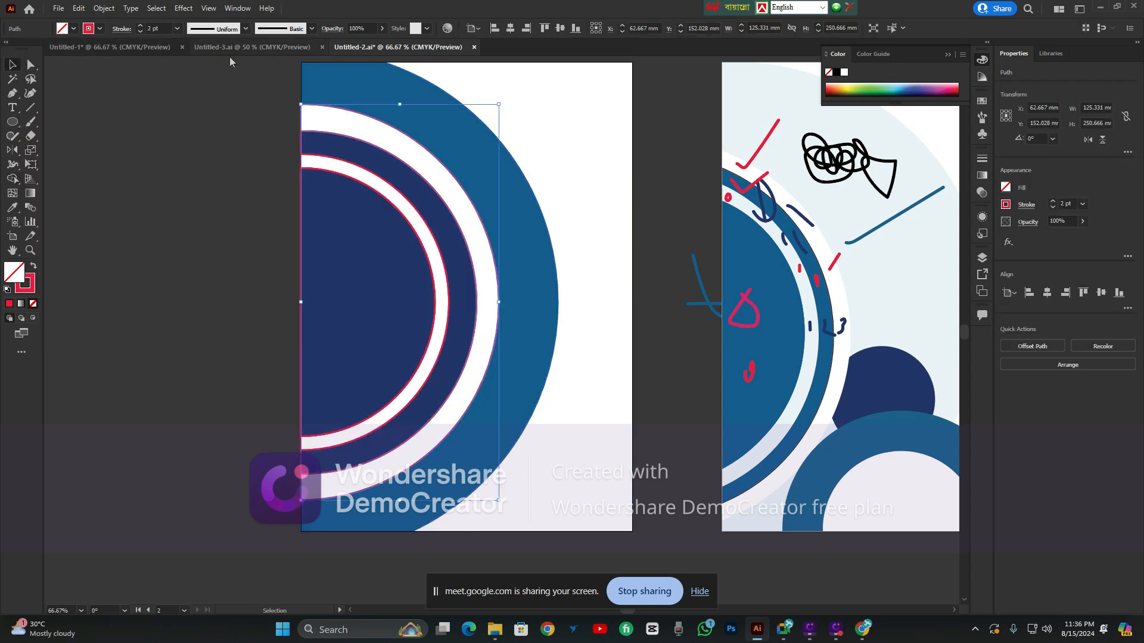
click(140, 32)
click(140, 33)
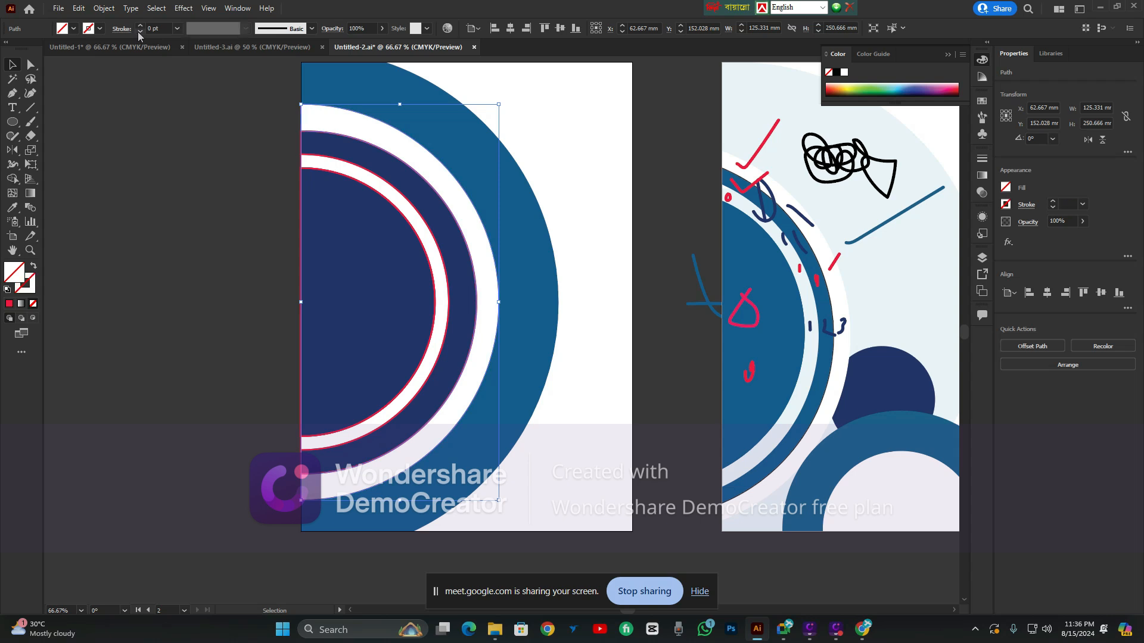
click(258, 119)
click(368, 150)
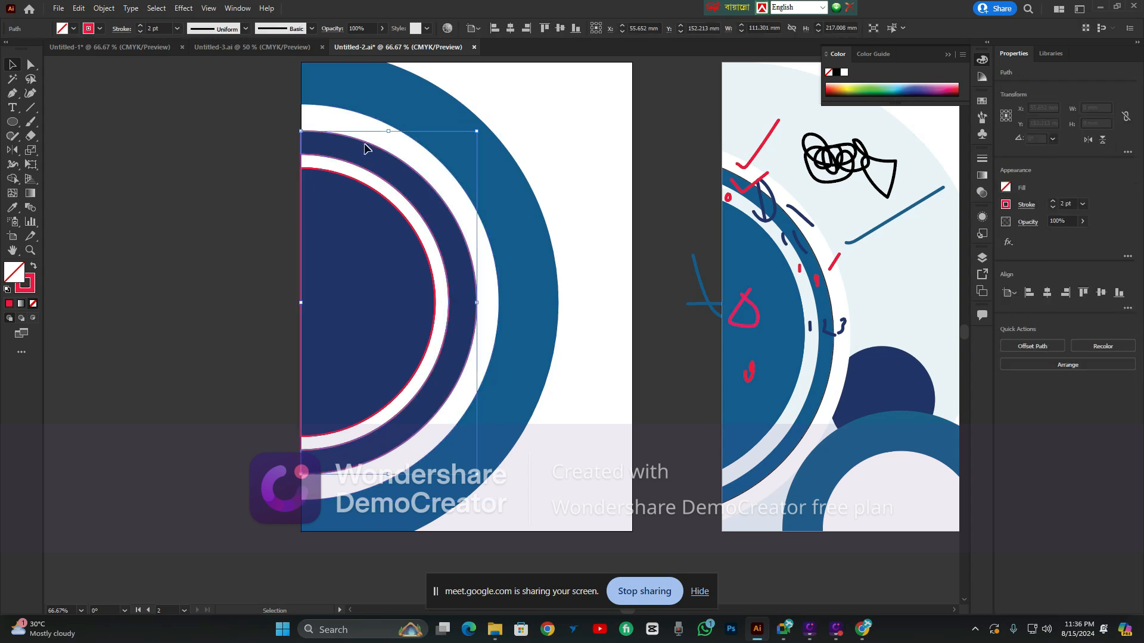
click(140, 32)
click(140, 31)
click(164, 126)
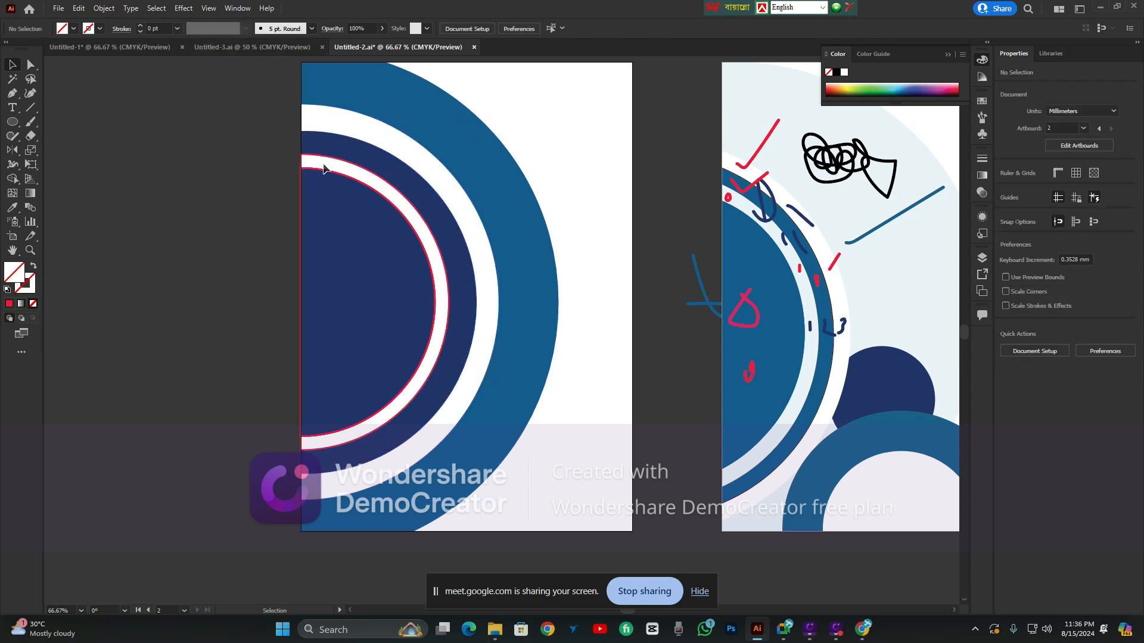
Try to remove the red stroke from the innermost half-circle's outline by lowering its stroke weight
click(326, 177)
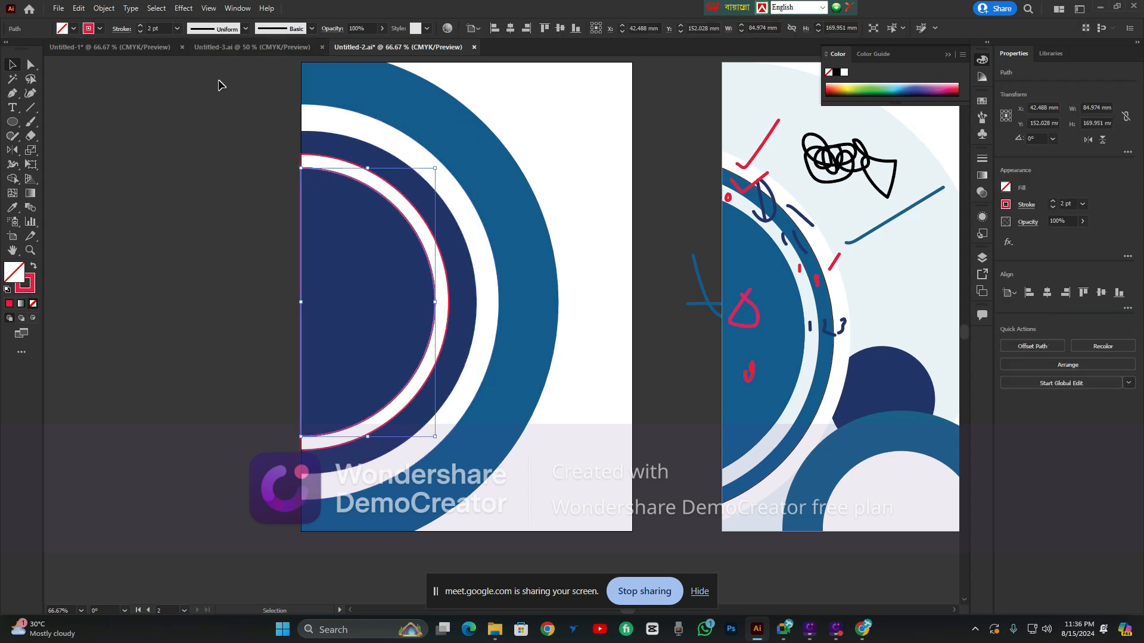
click(140, 32)
click(188, 137)
click(313, 149)
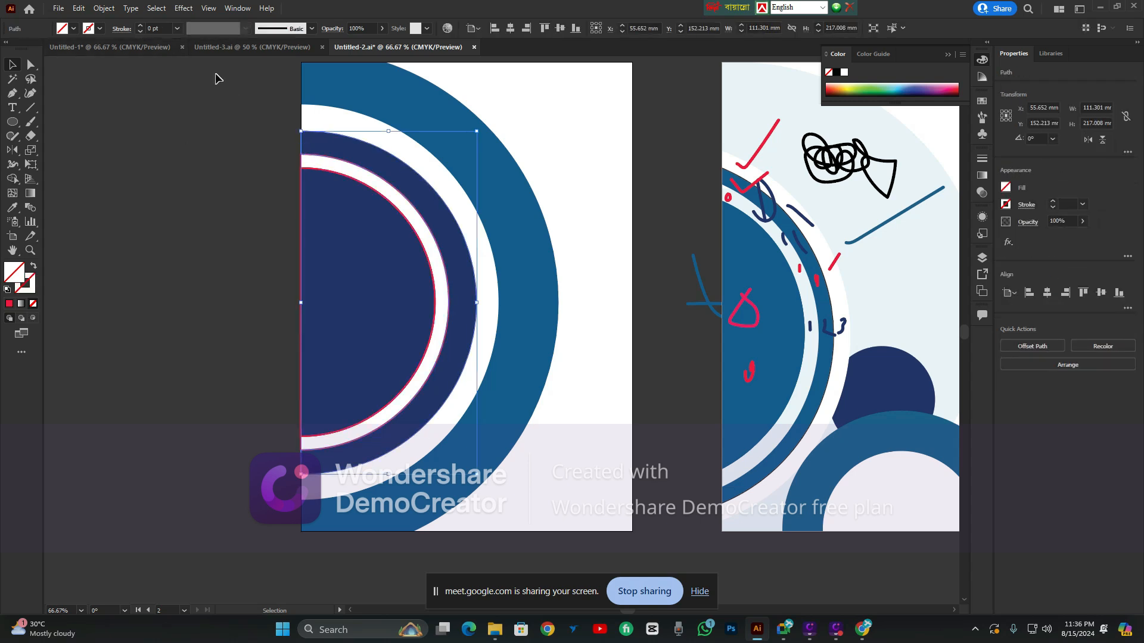
click(217, 110)
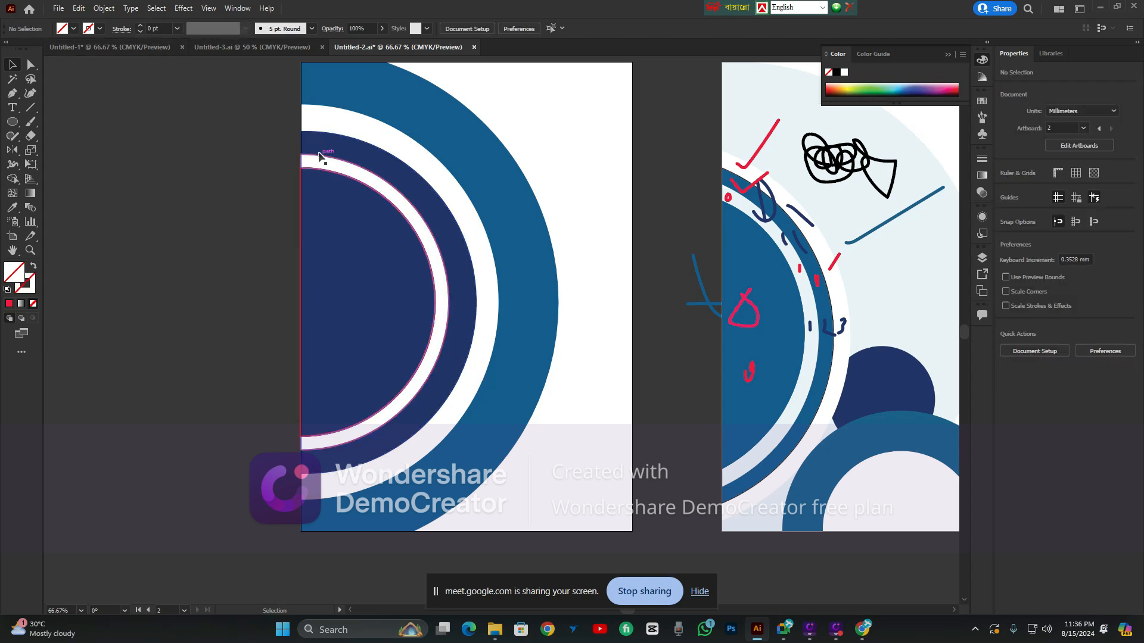
Delete the two remaining red outlines around the innermost half-circle and the narrow white band
mouse_move(322, 156)
mouse_down()
mouse_move(207, 207)
mouse_move(182, 203)
mouse_up()
key(Delete)
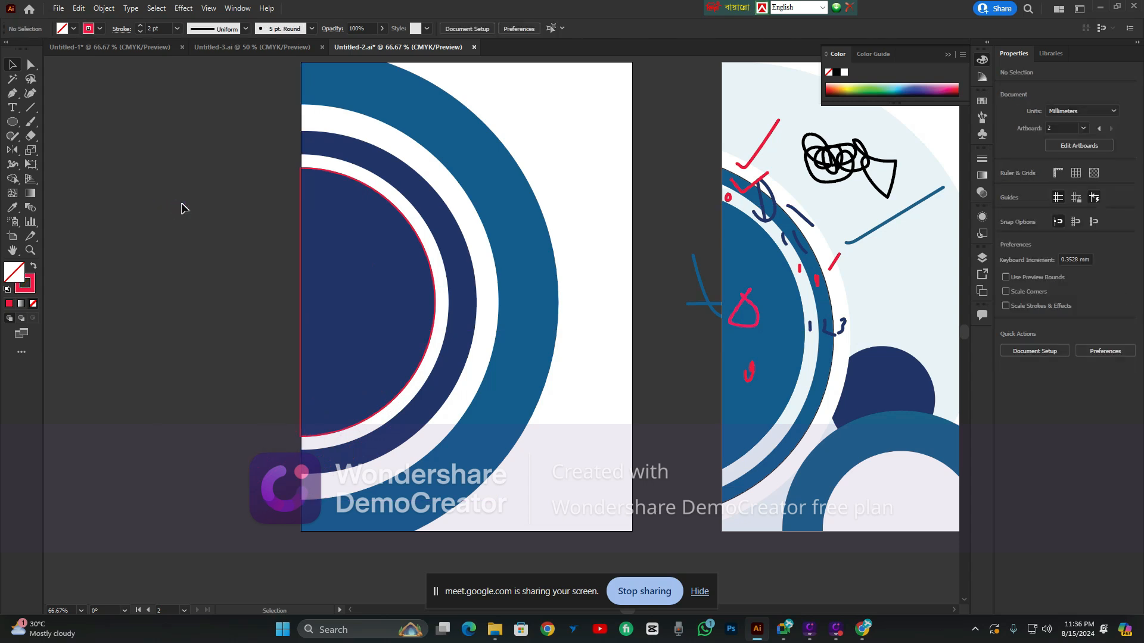
mouse_move(298, 184)
mouse_down()
mouse_move(241, 234)
mouse_move(271, 188)
mouse_move(238, 215)
mouse_move(330, 179)
mouse_up()
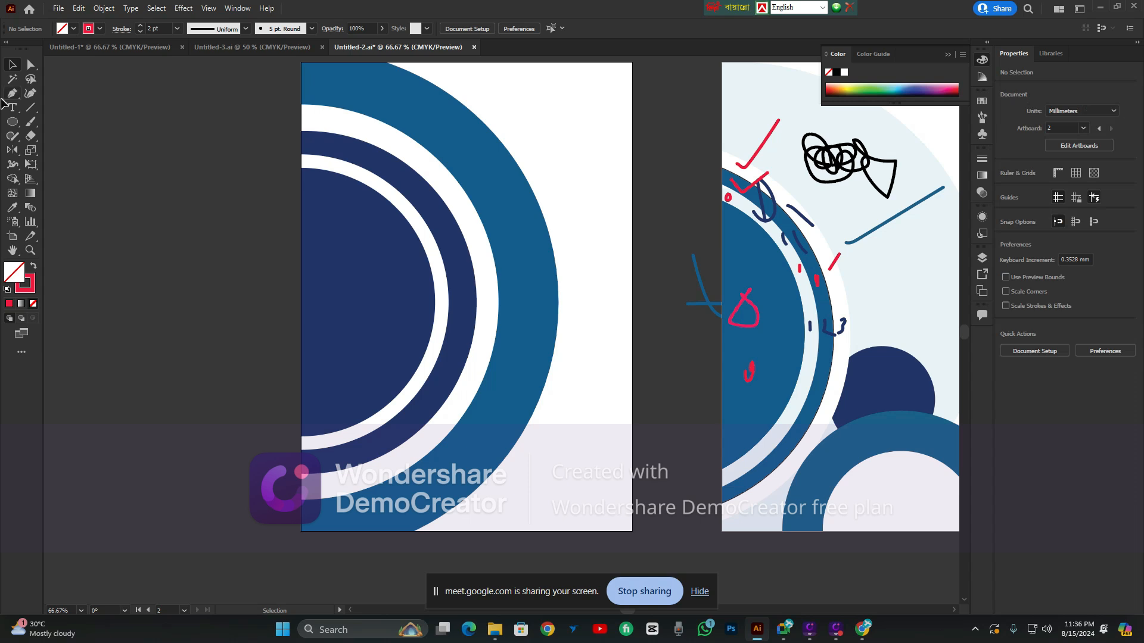
Try recolouring the grouped navy half-circle and ring with the blue sampled from the reference cover
scroll(584, 324, down, 1)
scroll(585, 317, right, 2)
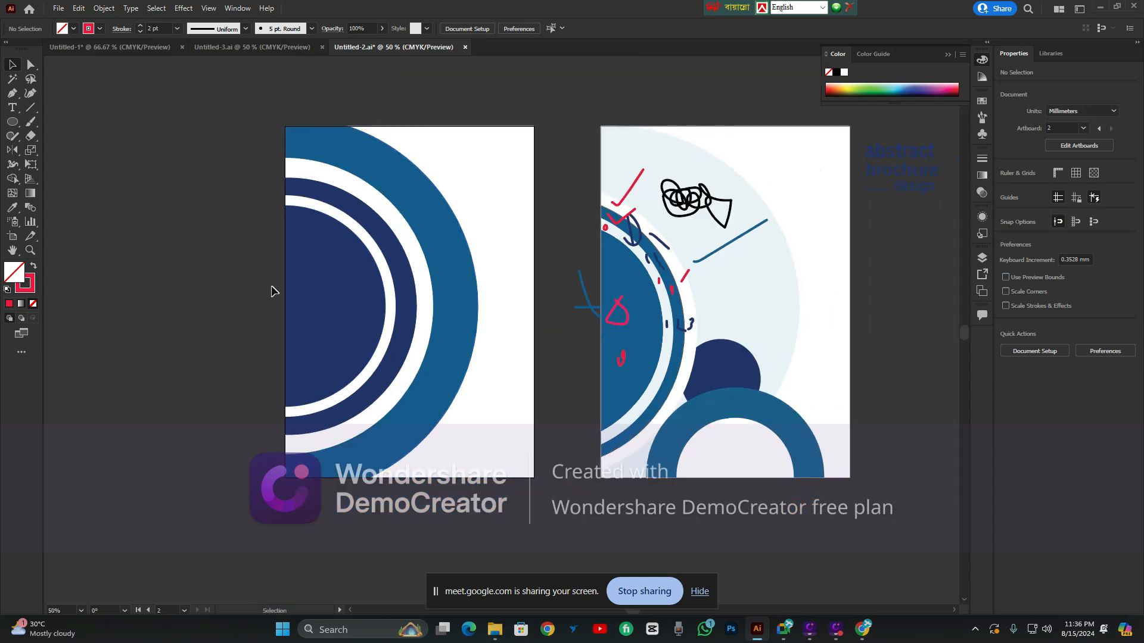
click(304, 296)
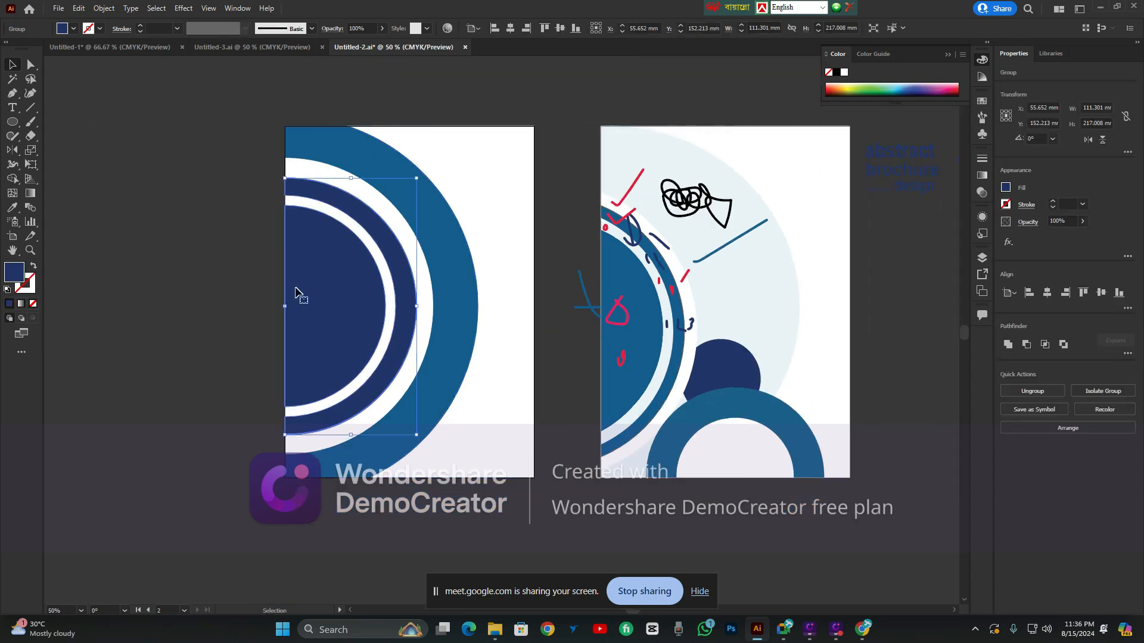
click(12, 207)
click(629, 267)
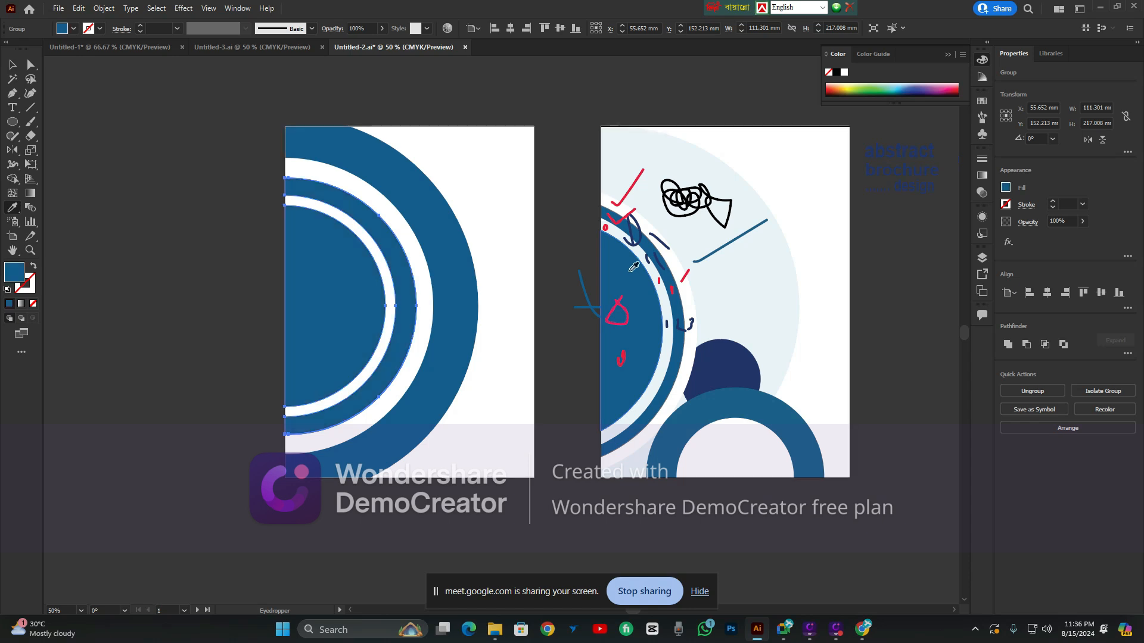
click(628, 265)
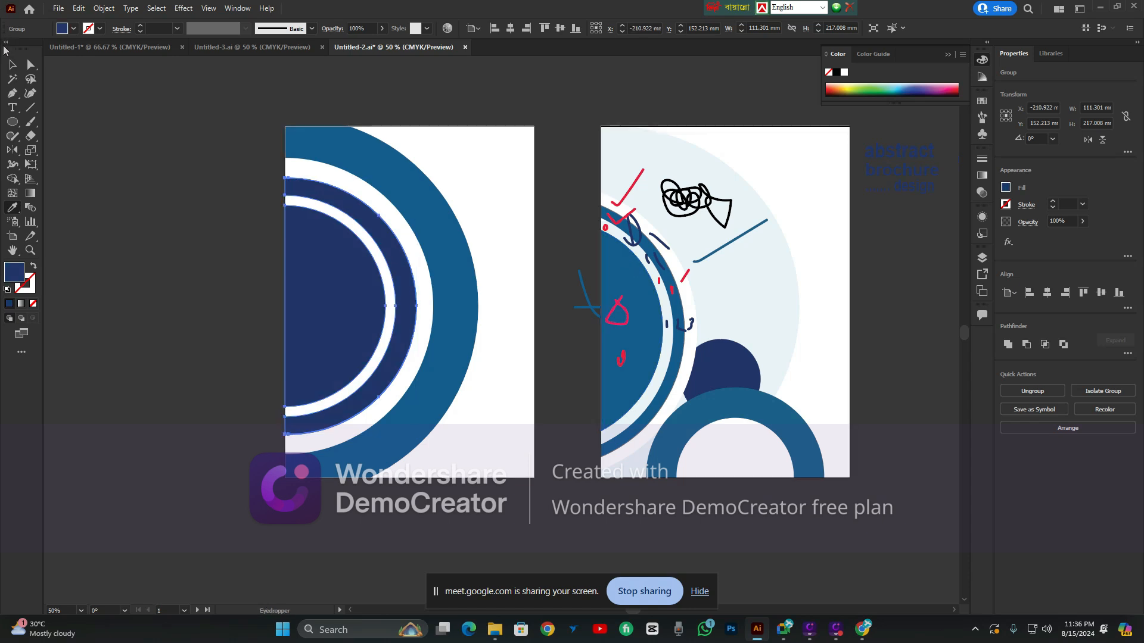
Ungroup the navy half-circle and the navy ring around it
click(12, 64)
right_click(196, 103)
click(239, 211)
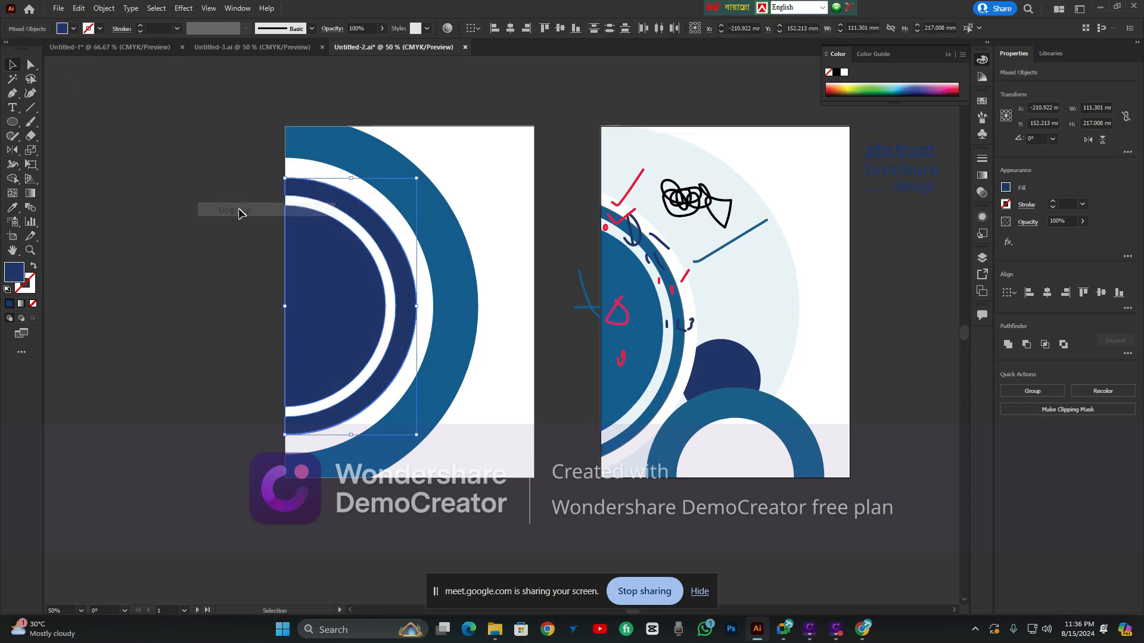
Fill the innermost half-circle with the reference cover's blue using the Eyedropper
click(321, 256)
click(12, 207)
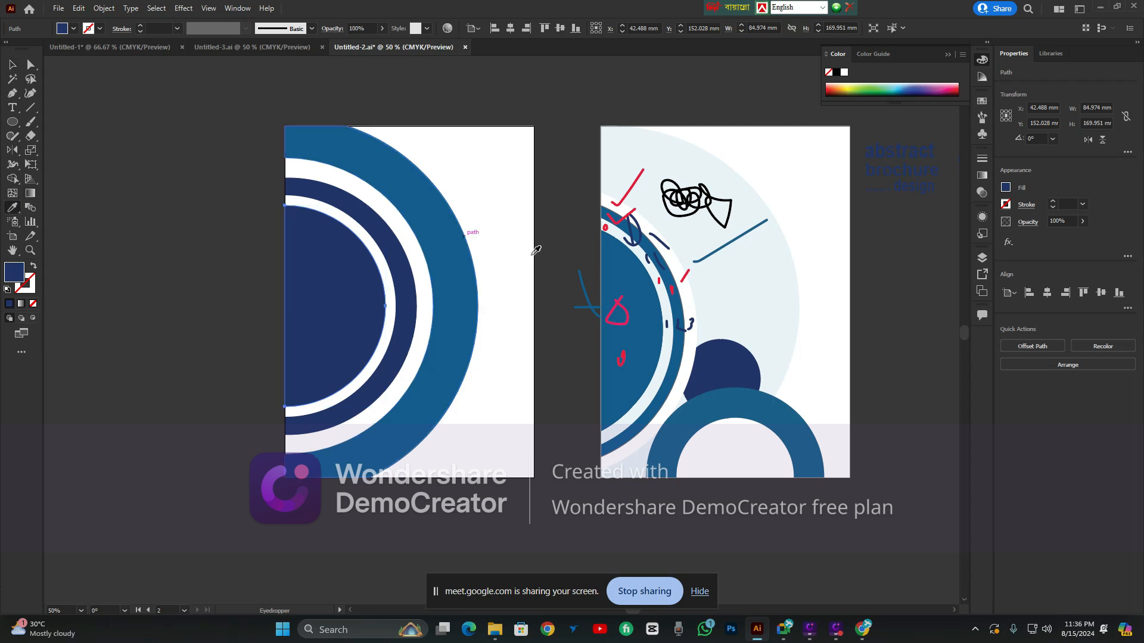
click(637, 381)
click(12, 63)
click(186, 97)
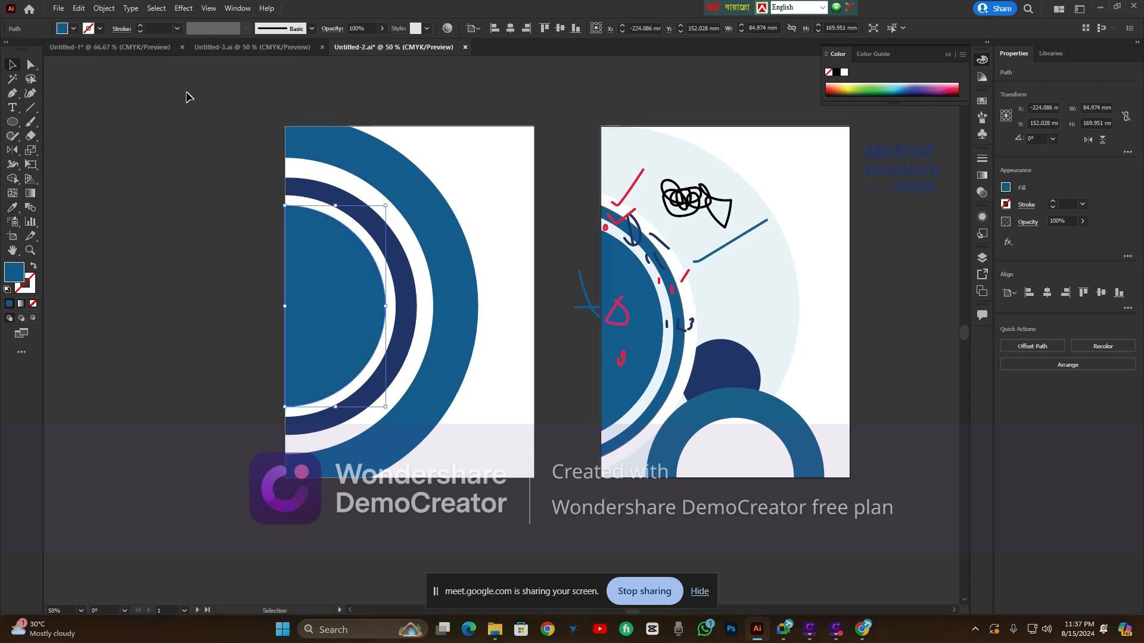
Fill the navy ring with the blue of the matching ring on the reference cover using the Eyedropper
click(401, 256)
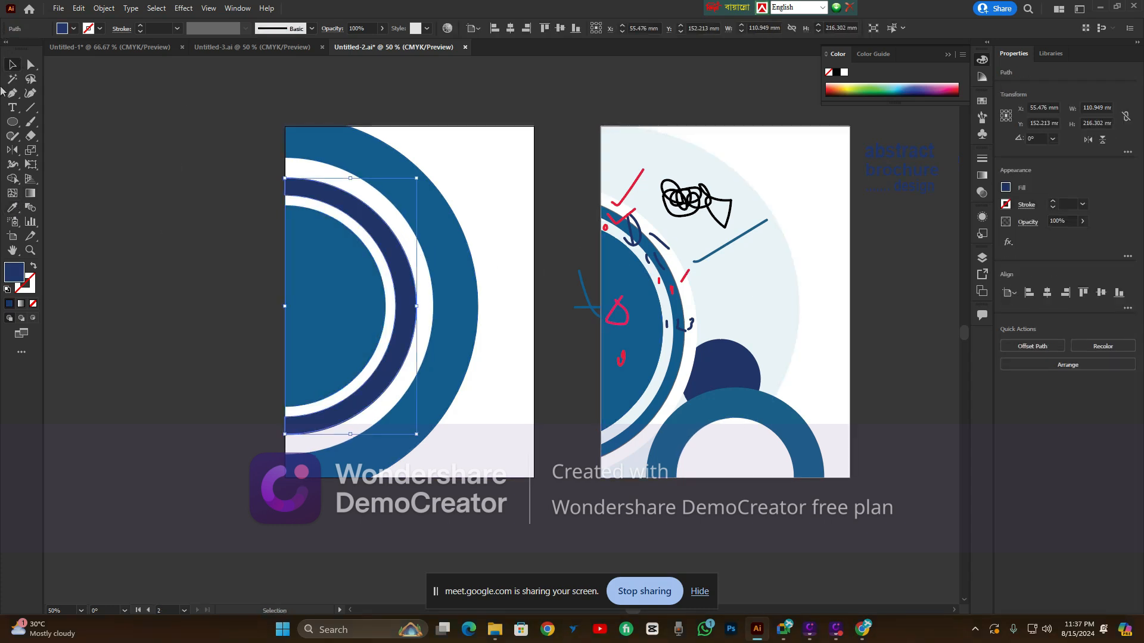
click(11, 207)
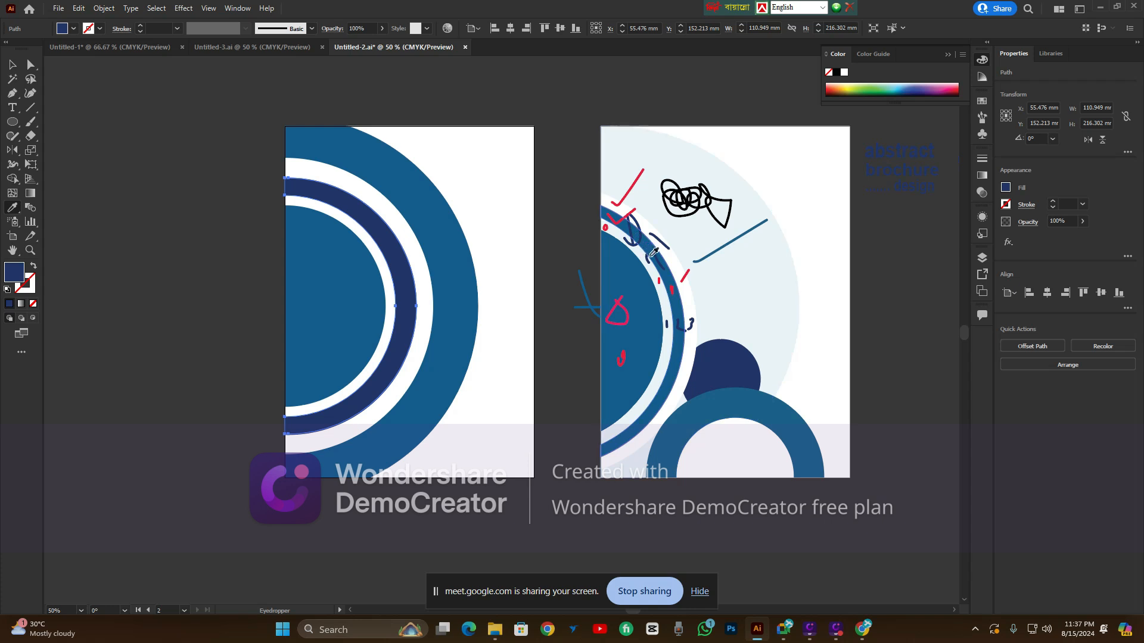
click(646, 253)
click(12, 64)
click(135, 93)
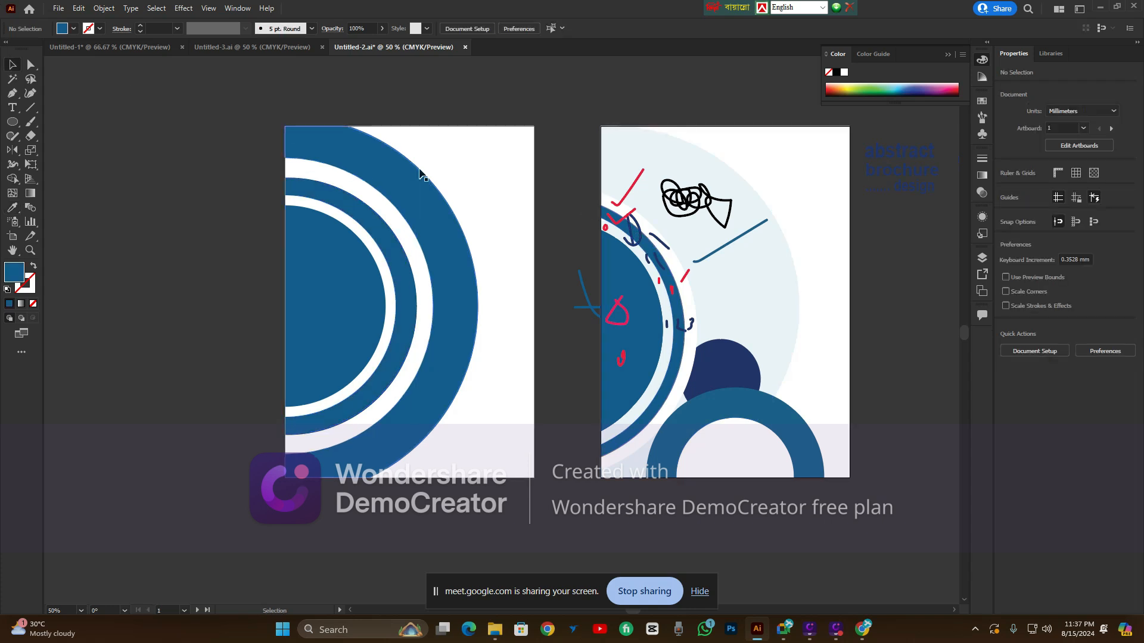
Fill the wide outer ring with the navy of the small circle on the reference cover using the Eyedropper
click(424, 181)
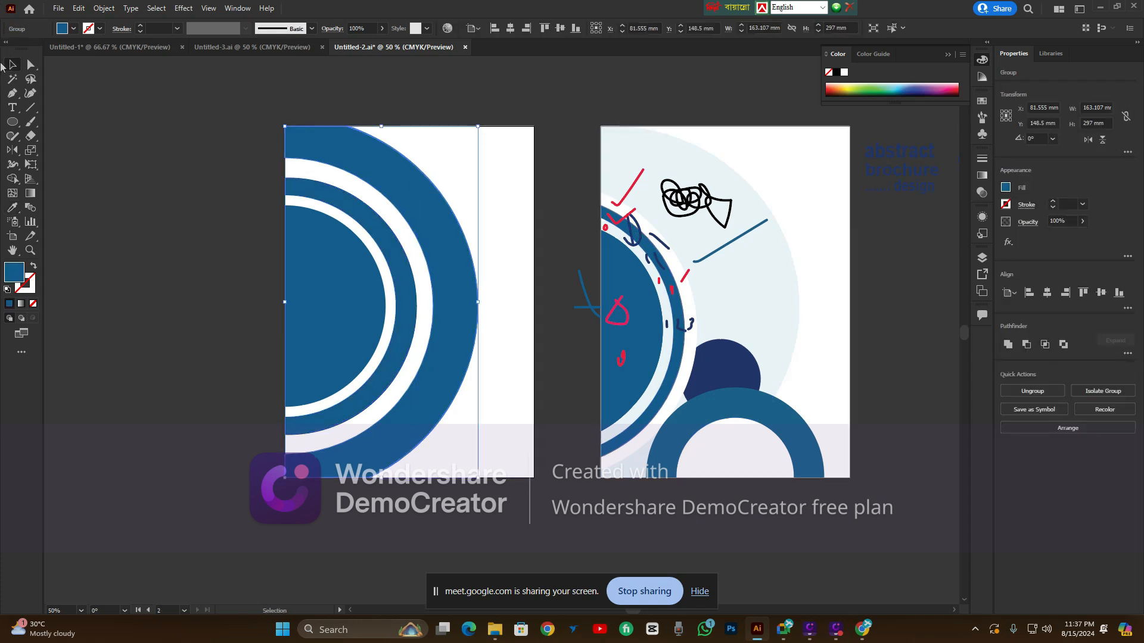
click(11, 207)
click(794, 346)
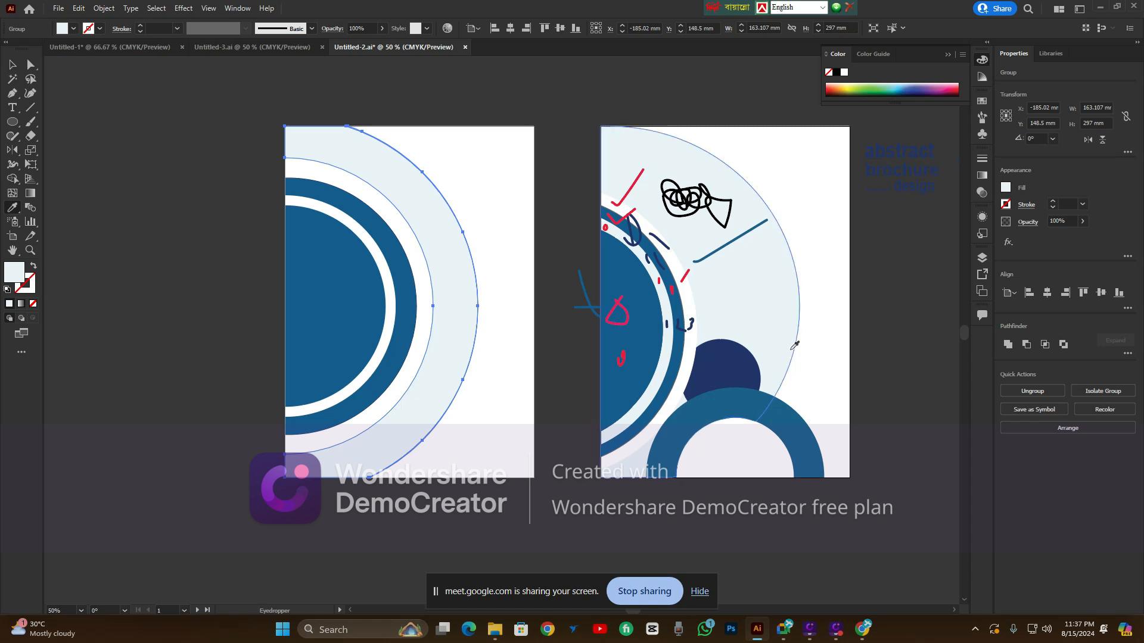
click(737, 377)
click(12, 64)
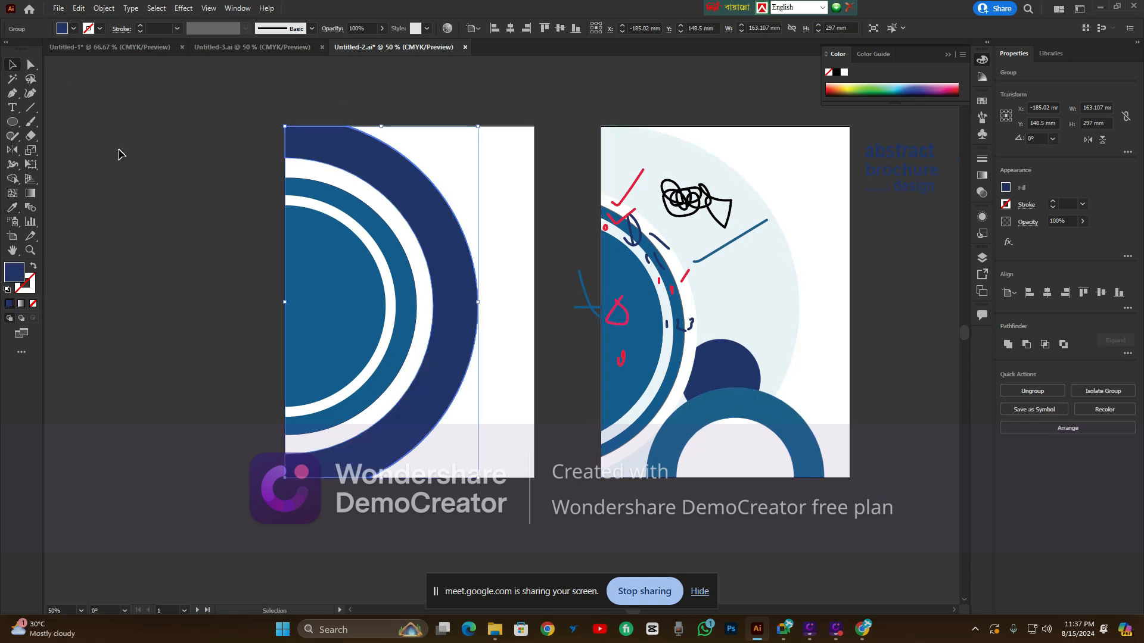
click(118, 154)
Move the word "brochure" below the other title words beside the reference cover
scroll(792, 254, down, 1)
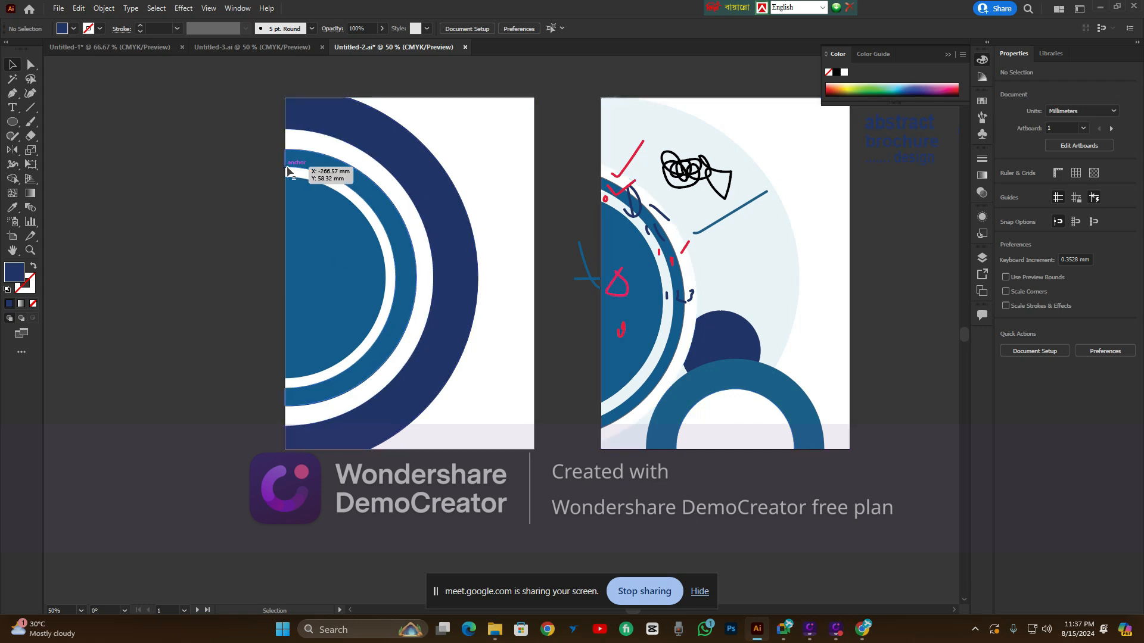
key(ctrl+z)
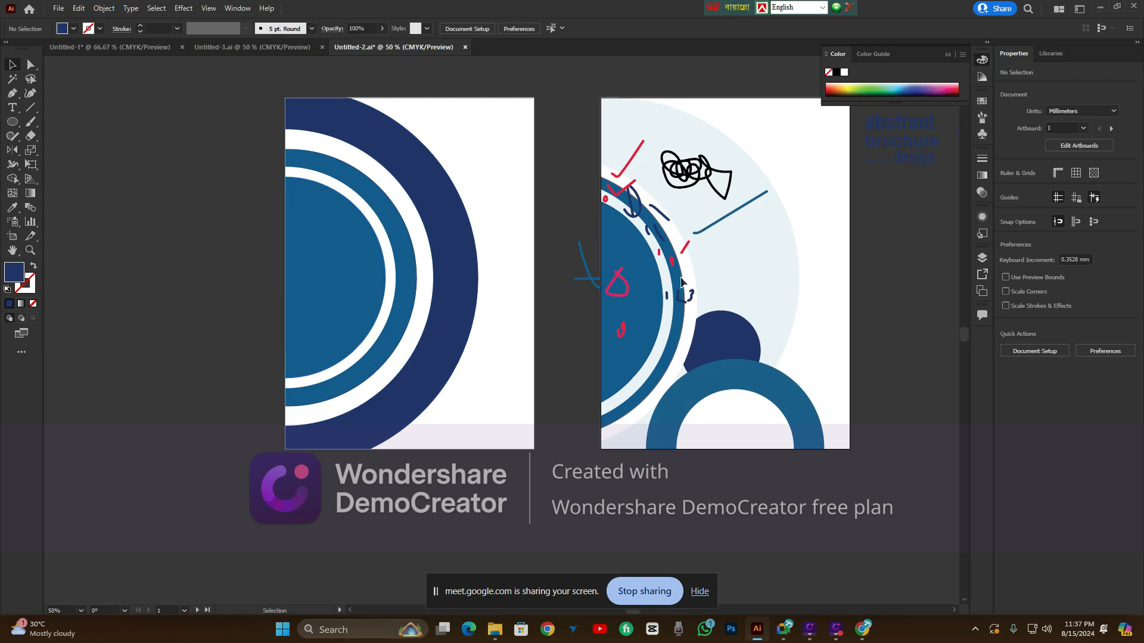
scroll(931, 238, up, 1)
drag(925, 178, 945, 238)
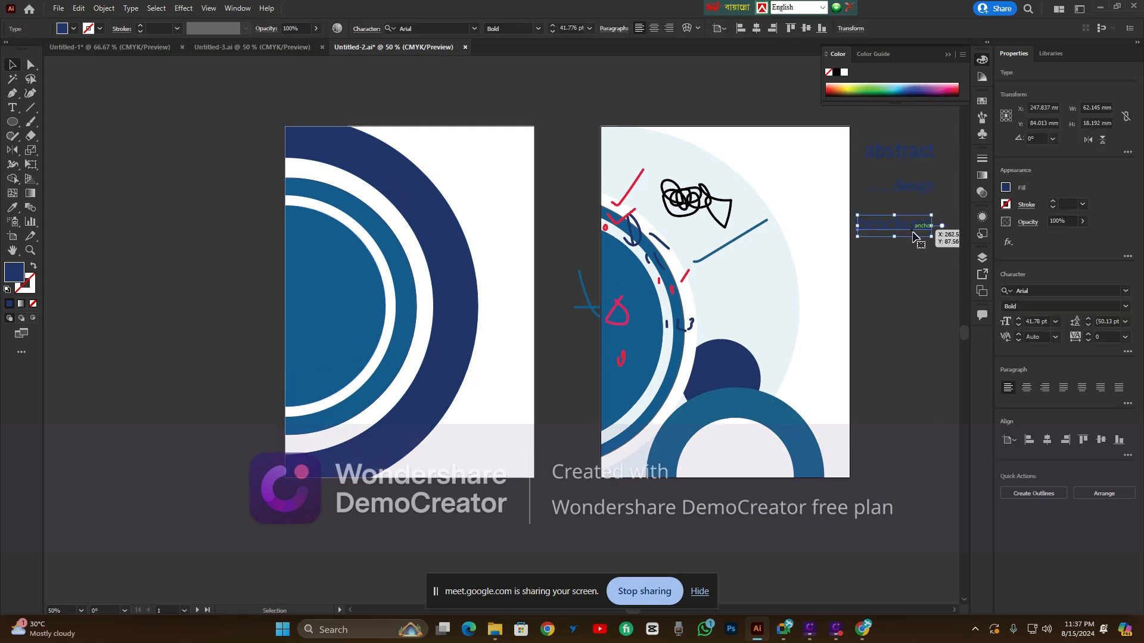
Delete the title text and the reference cover artwork from the second page and the area beside it
click(894, 179)
scroll(891, 177, right, 2)
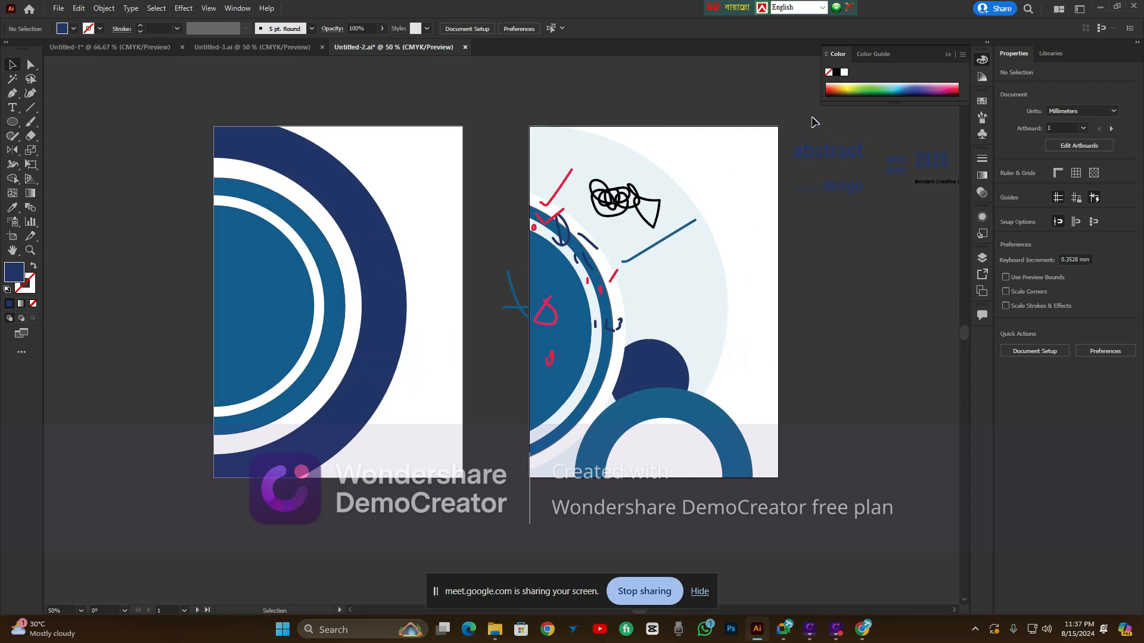
click(923, 237)
key(Delete)
drag(515, 105, 801, 461)
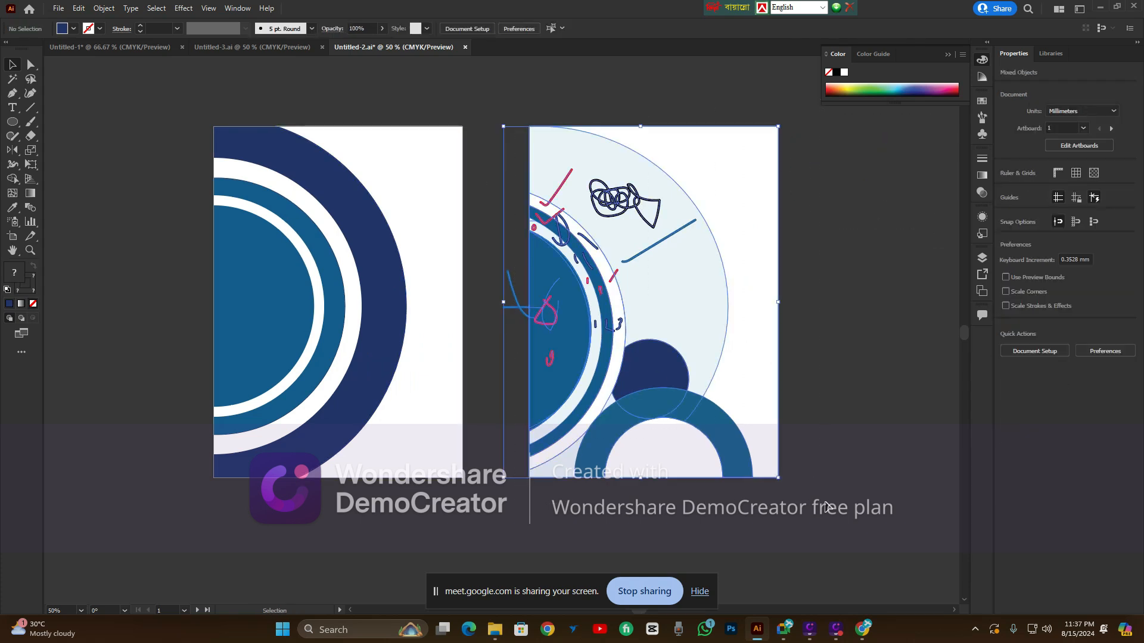
key(Delete)
scroll(244, 274, left, 3)
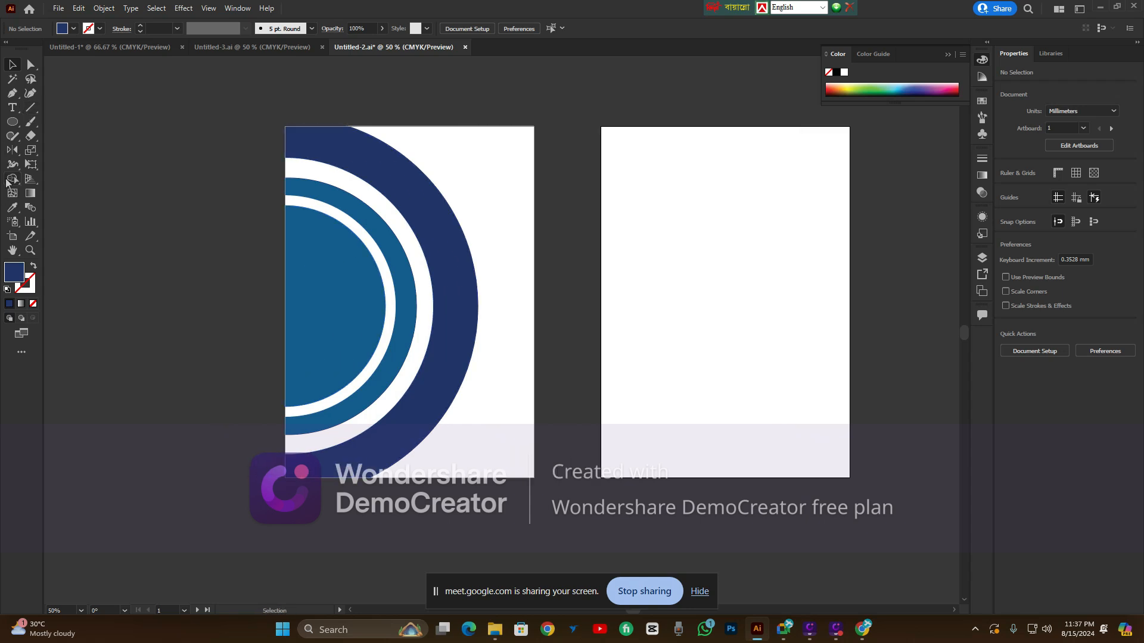
drag(7, 181, 51, 191)
click(66, 194)
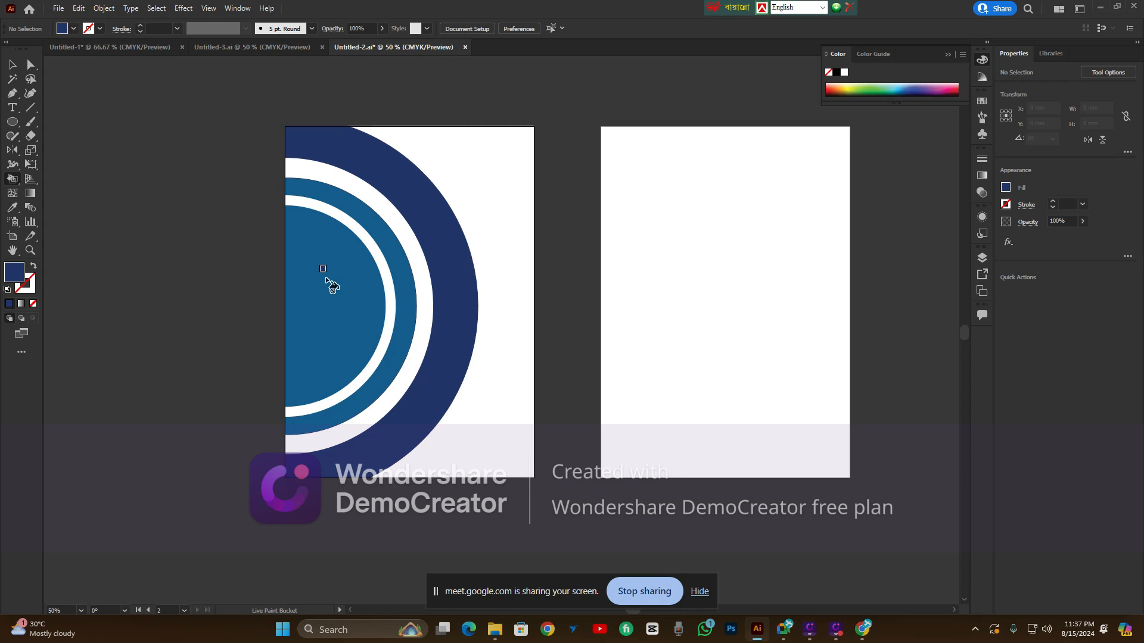
click(12, 64)
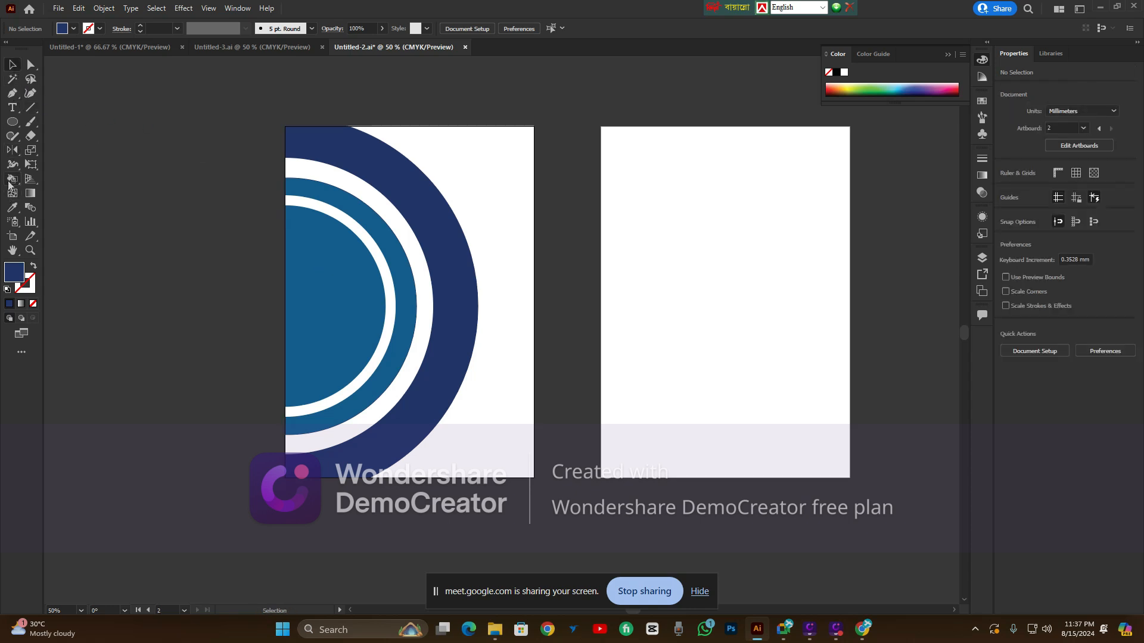
drag(9, 185, 37, 177)
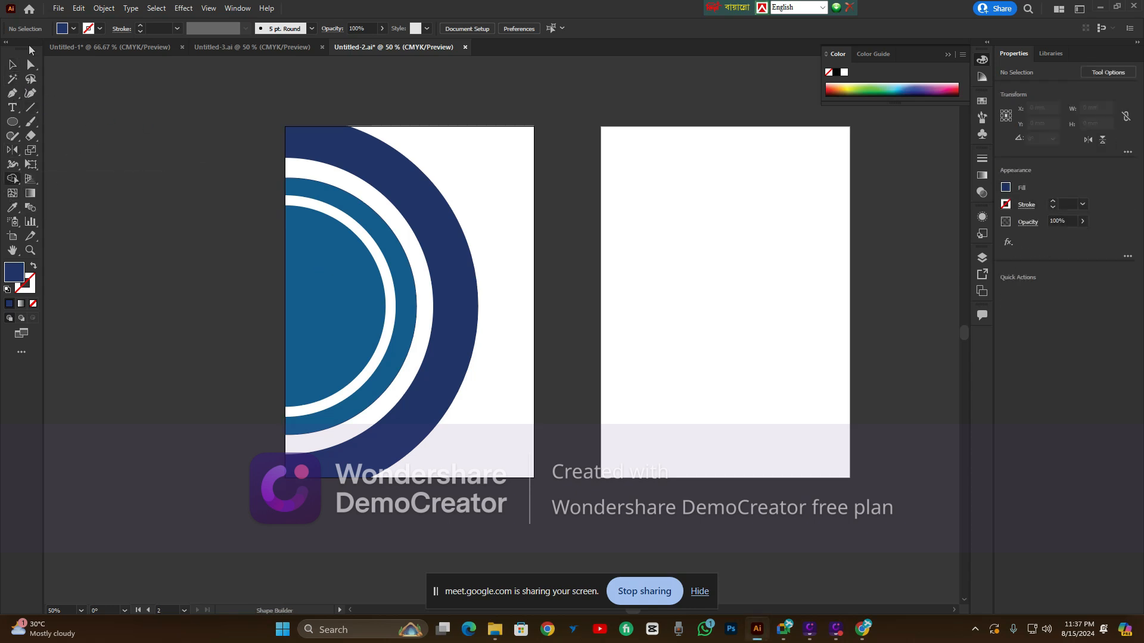
key(v)
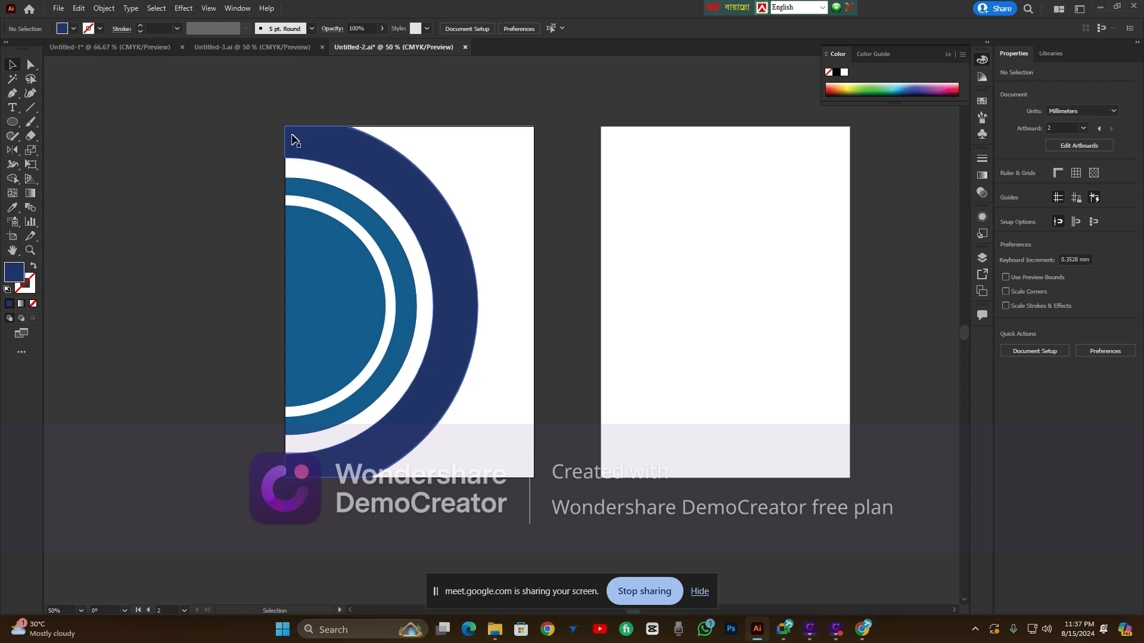
Delete the ring artwork from the first page and close Untitled-2.ai without saving its changes
drag(379, 346, 487, 417)
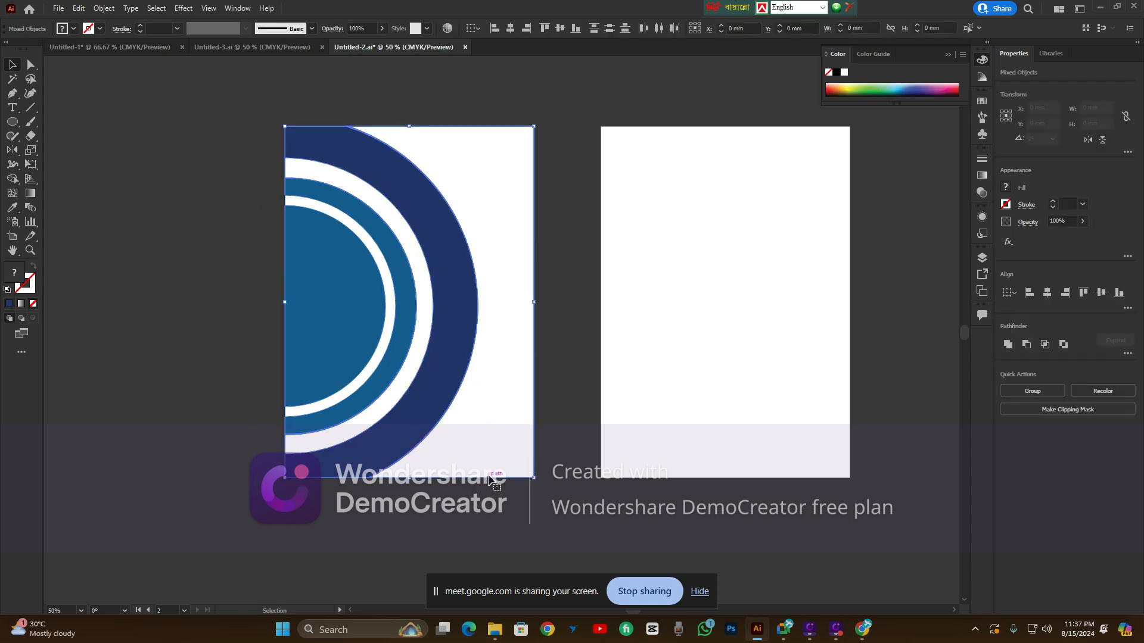
key(Delete)
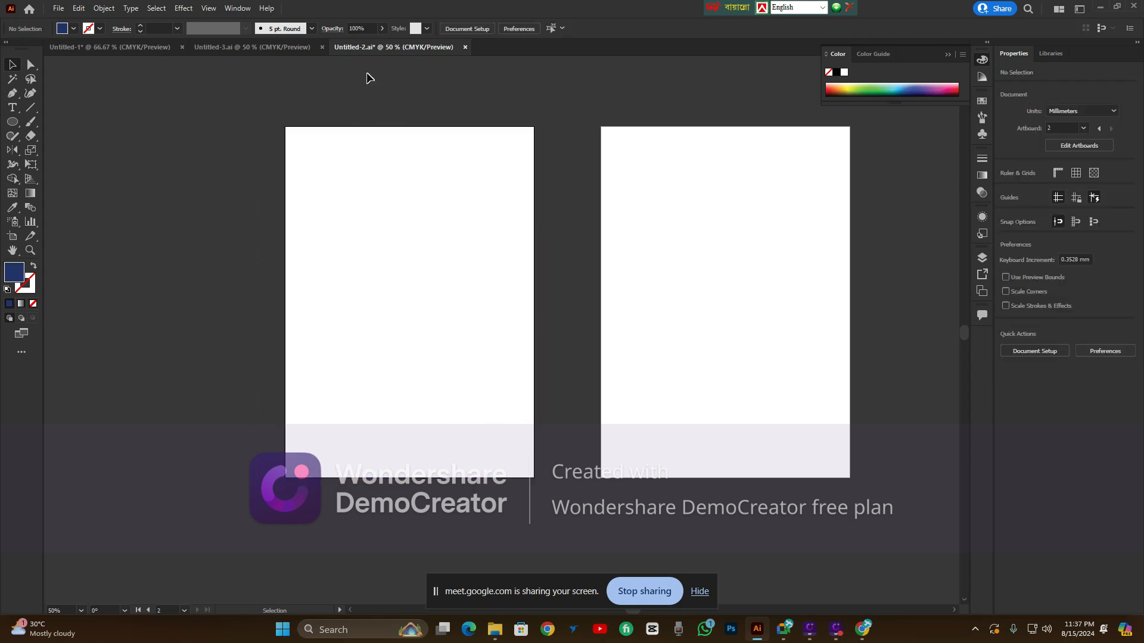
click(464, 47)
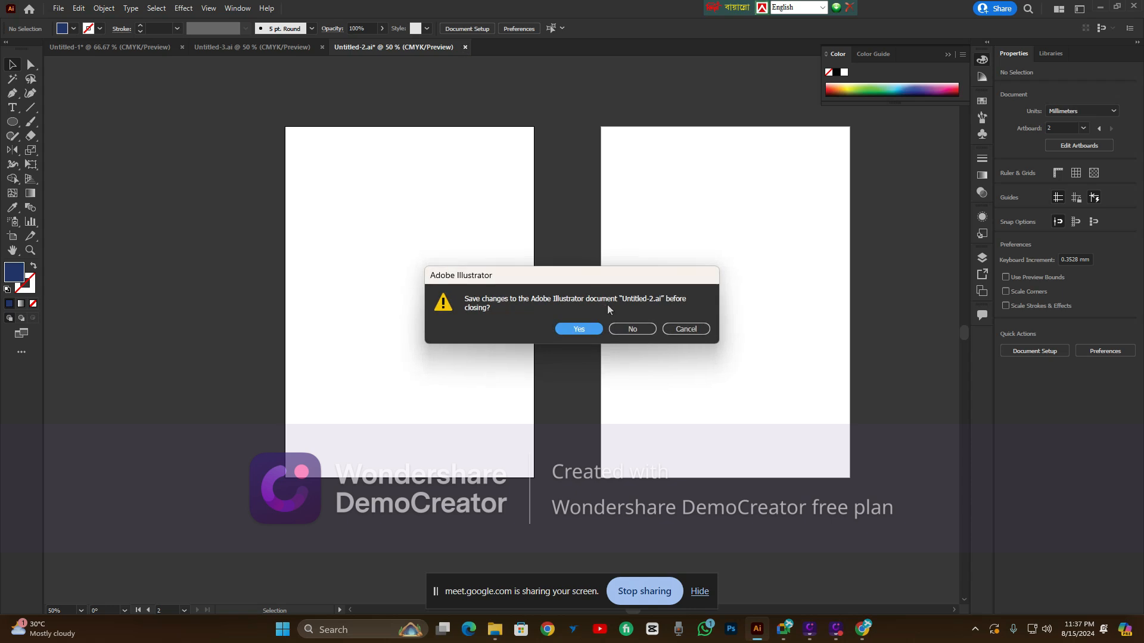
click(626, 329)
click(334, 135)
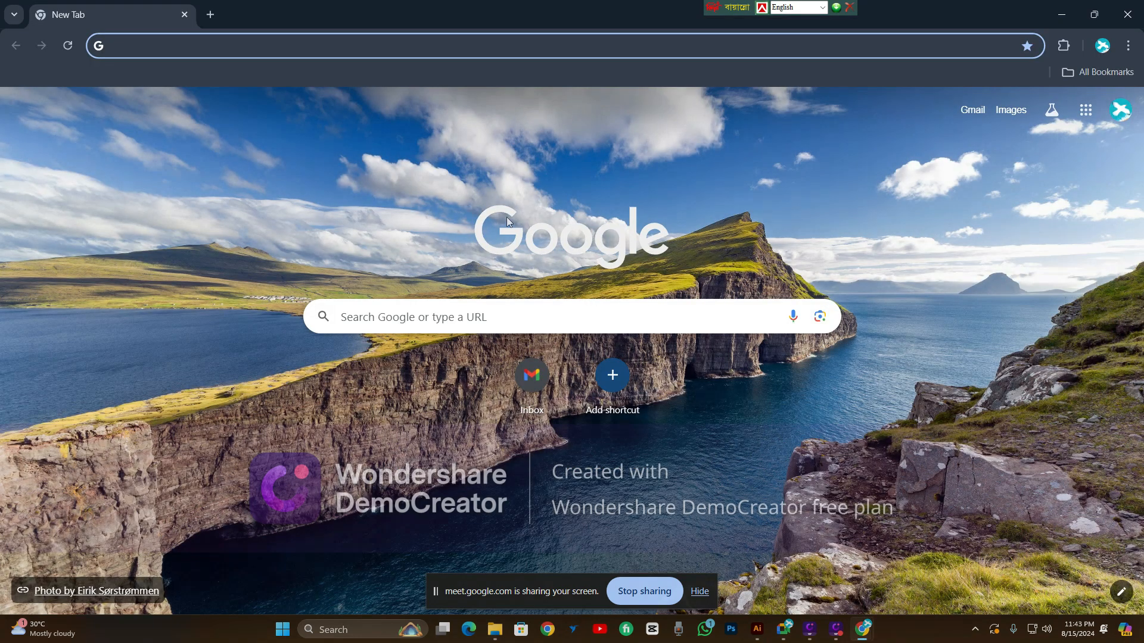
Search Google for "freepik" in the web browser and open the Freepik website from the results
click(512, 316)
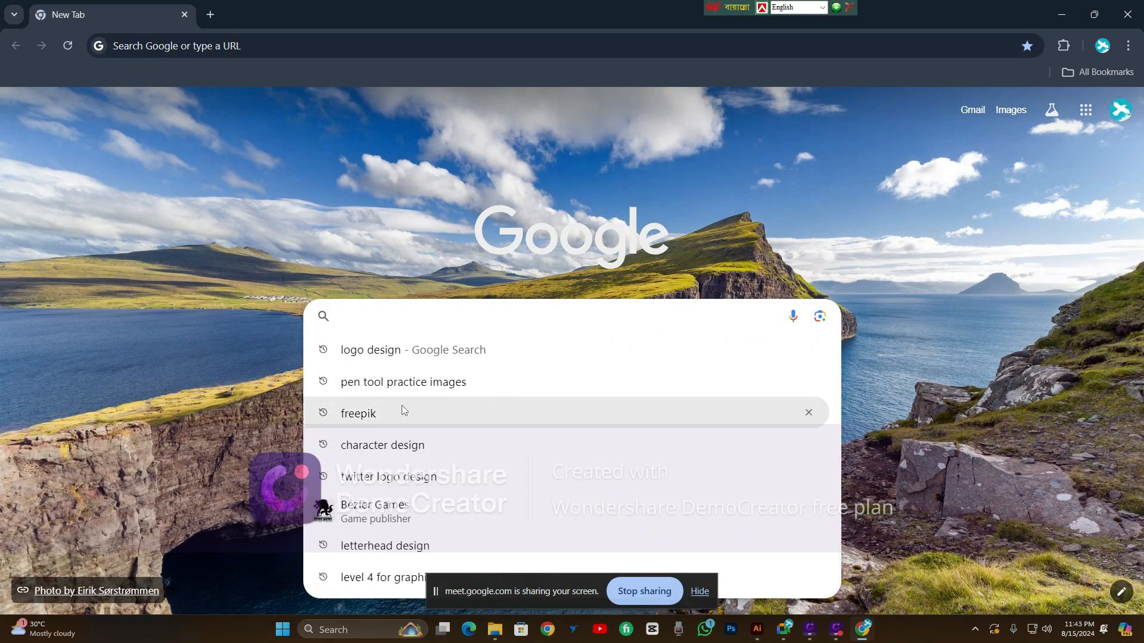
click(376, 412)
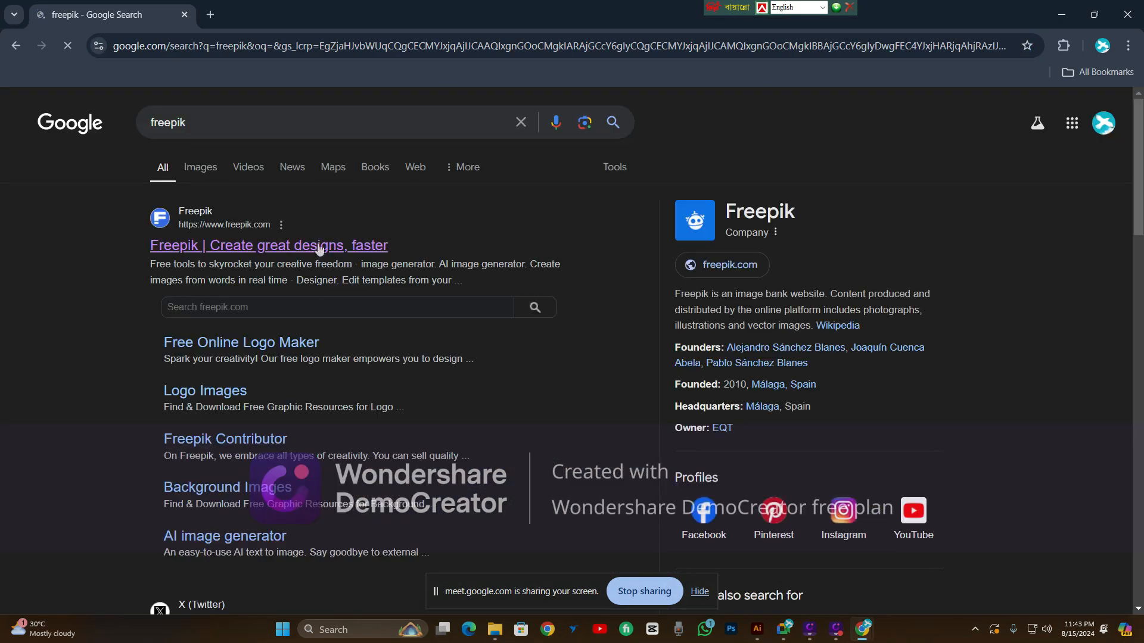
click(320, 249)
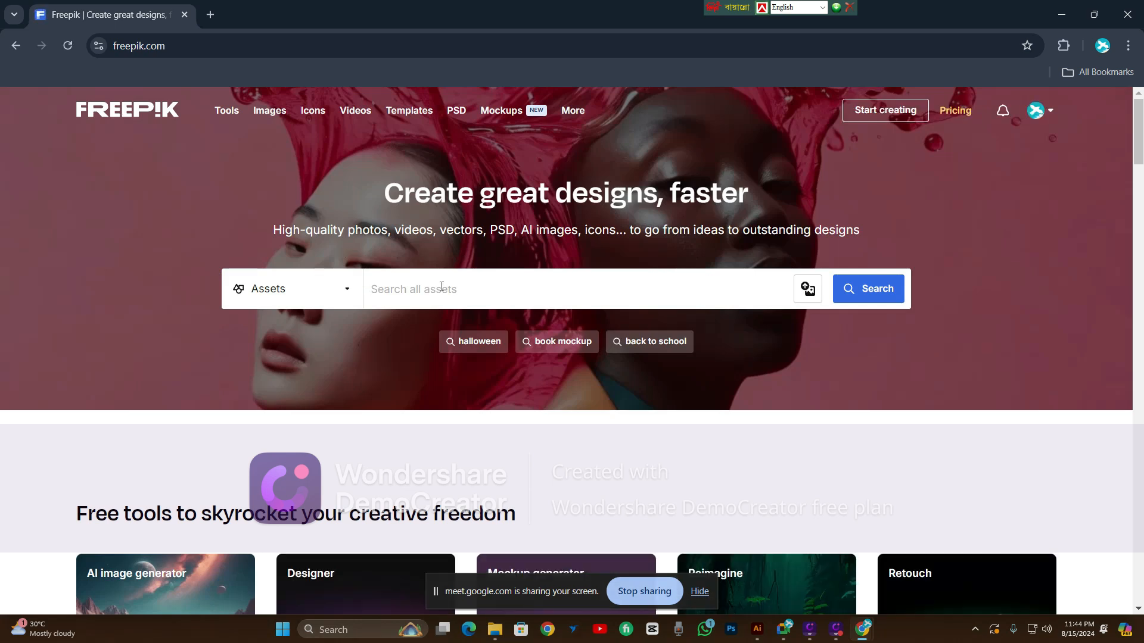
Search all Freepik assets for "Letterhead design"
click(441, 286)
text(L)
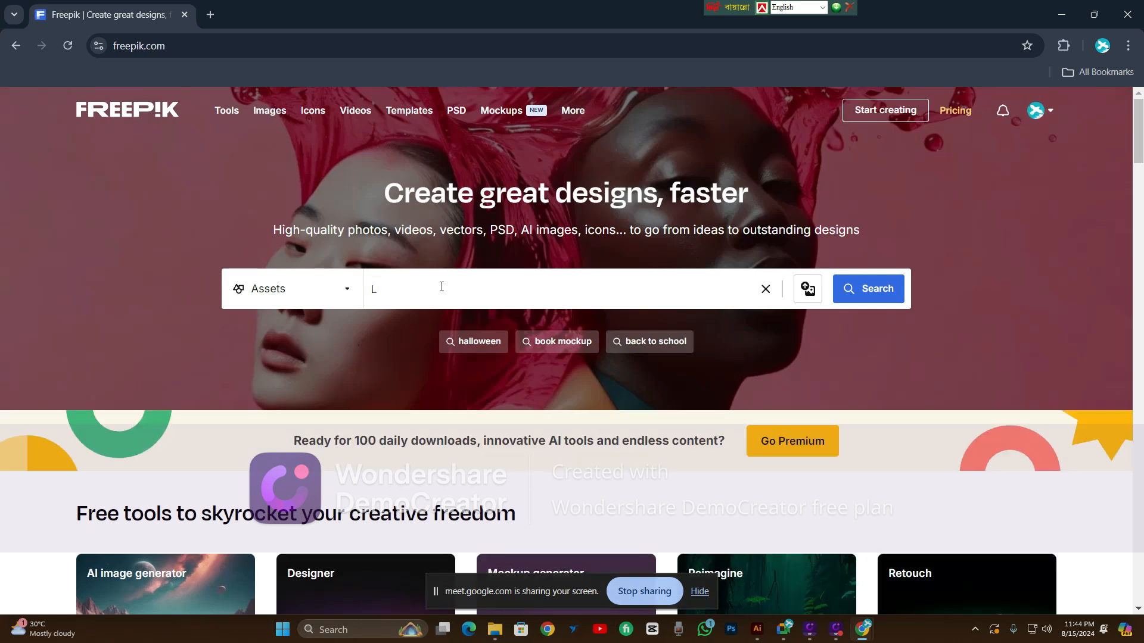
text(etterhead design)
key(Return)
Open the letterhead template with the green and orange BrandName versions from the results and download it with the free option
scroll(668, 293, down, 1)
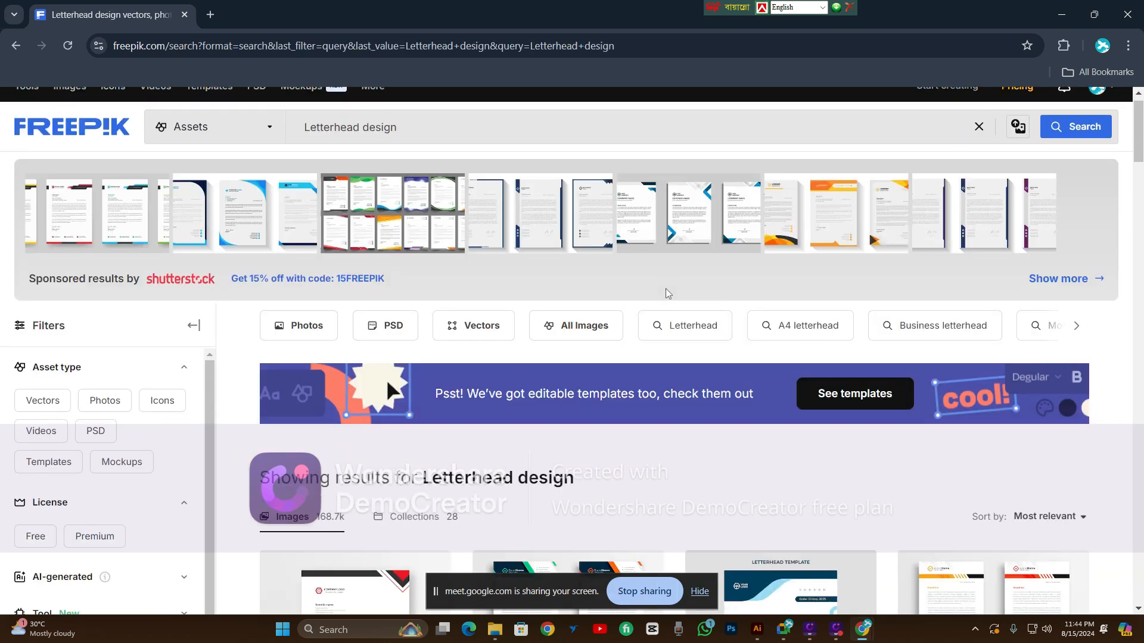
scroll(668, 293, down, 3)
scroll(668, 293, down, 3)
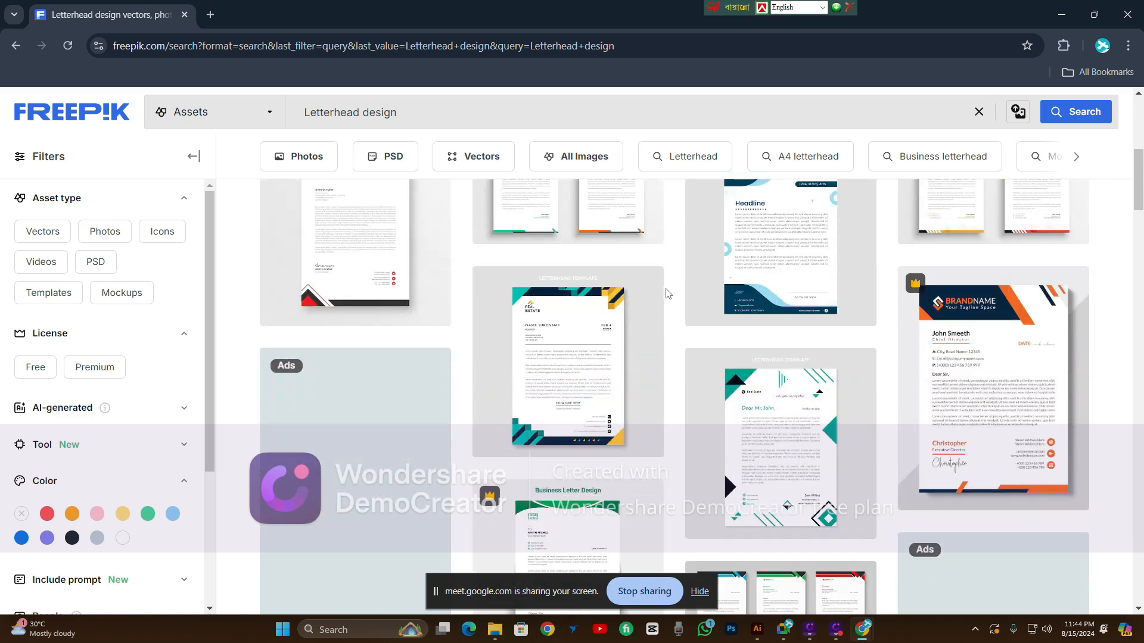
scroll(668, 293, up, 3)
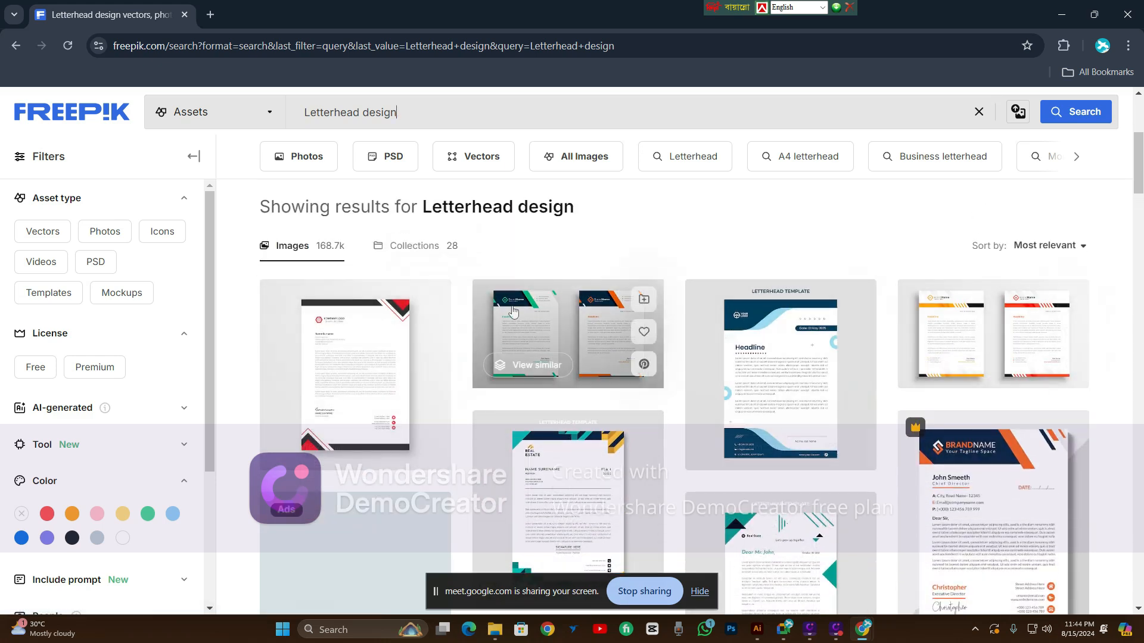
scroll(315, 273, down, 3)
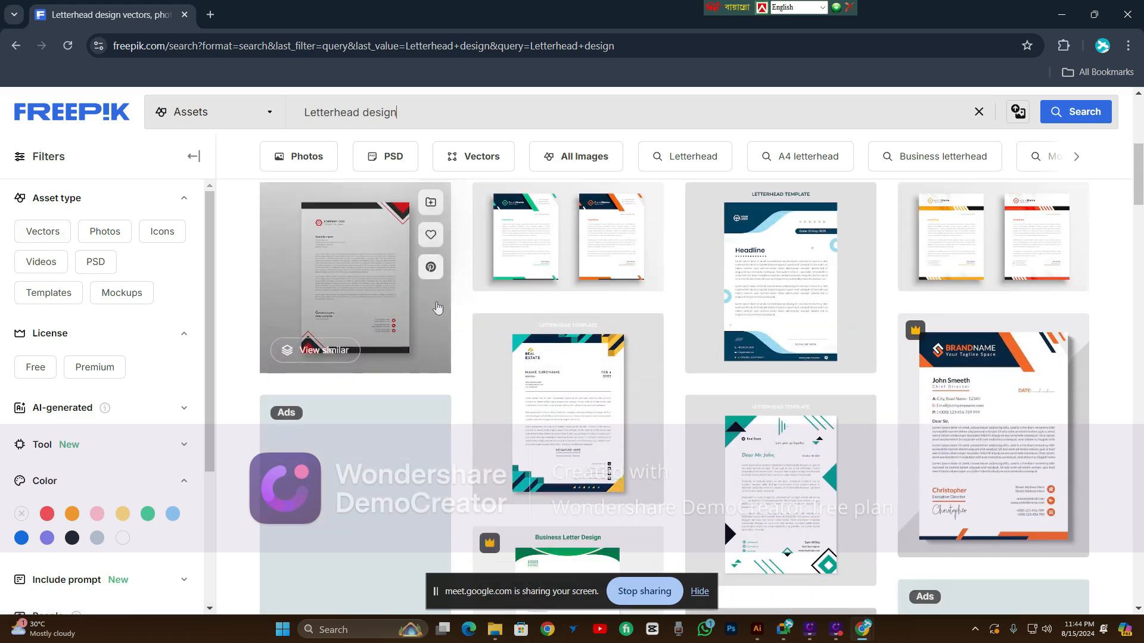
scroll(333, 306, up, 2)
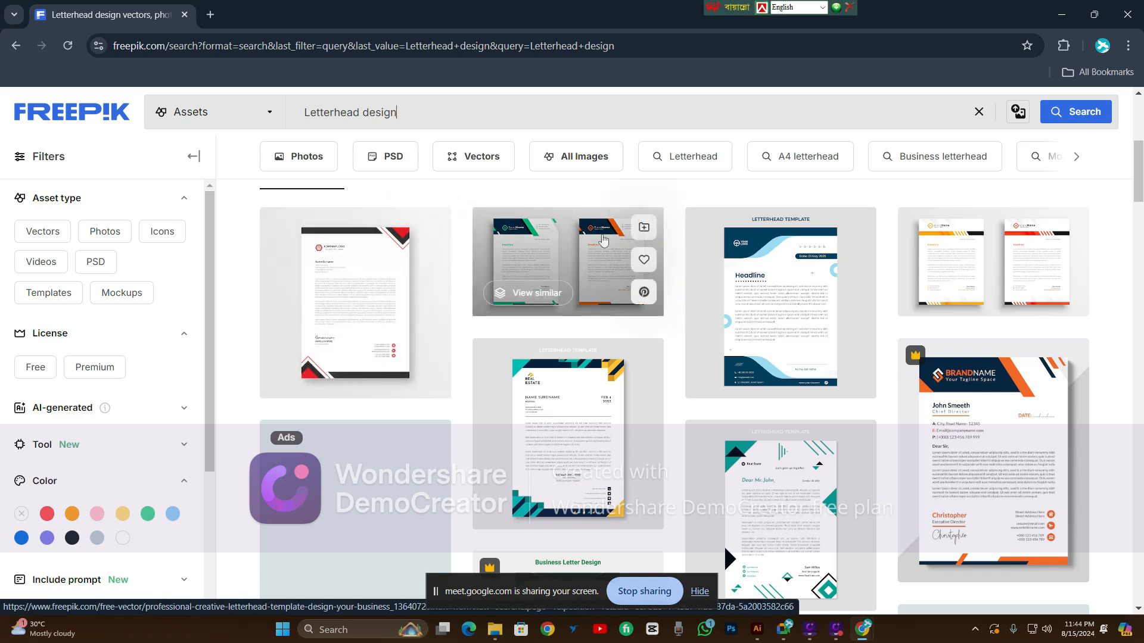
click(567, 250)
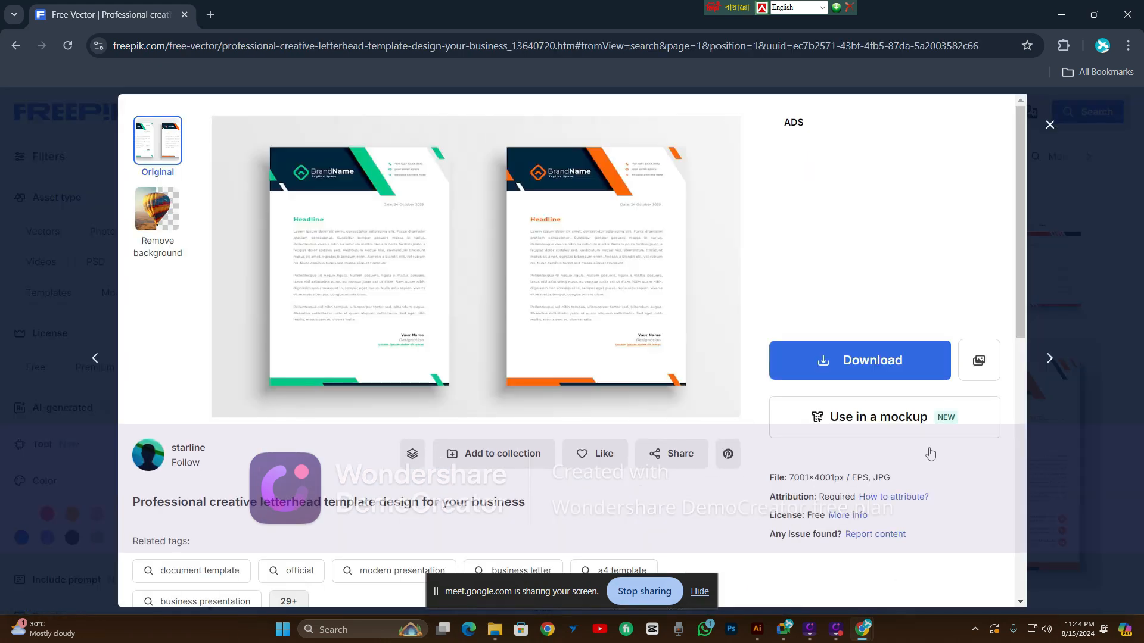
click(859, 359)
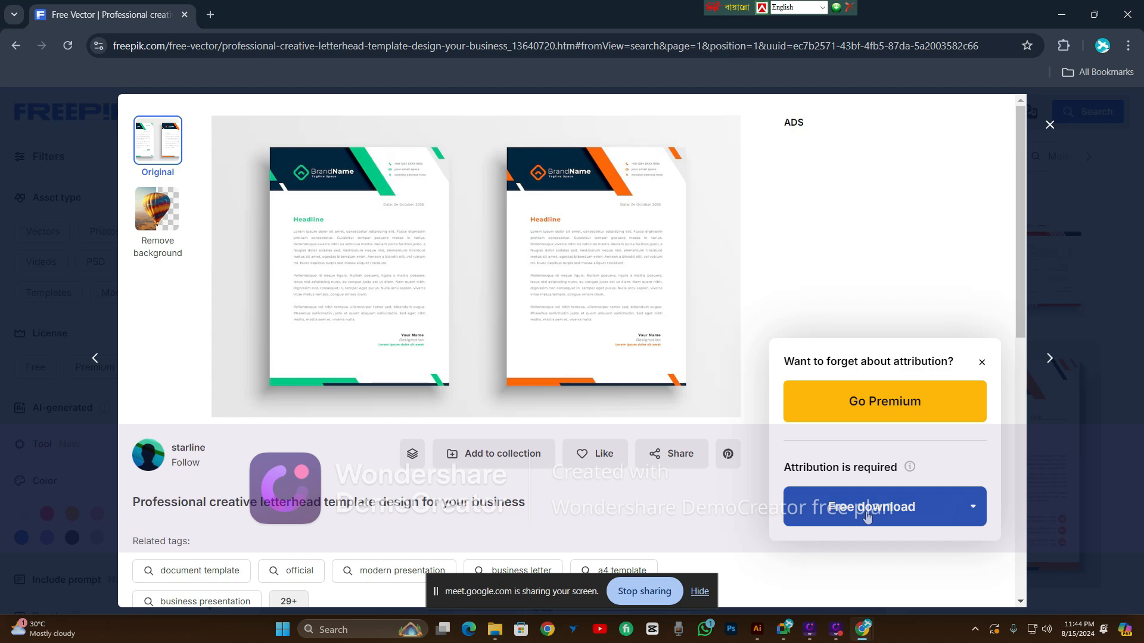
click(867, 517)
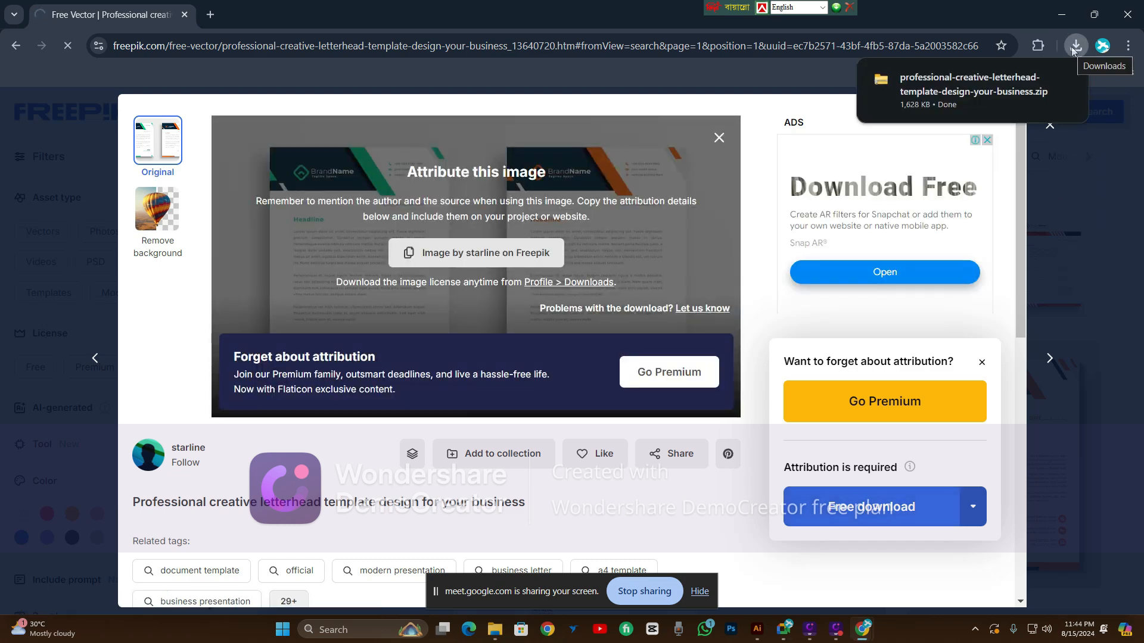
Look through the related tags, similar letterheads and the author's other designs on the template's page
scroll(462, 343, down, 2)
scroll(457, 347, down, 2)
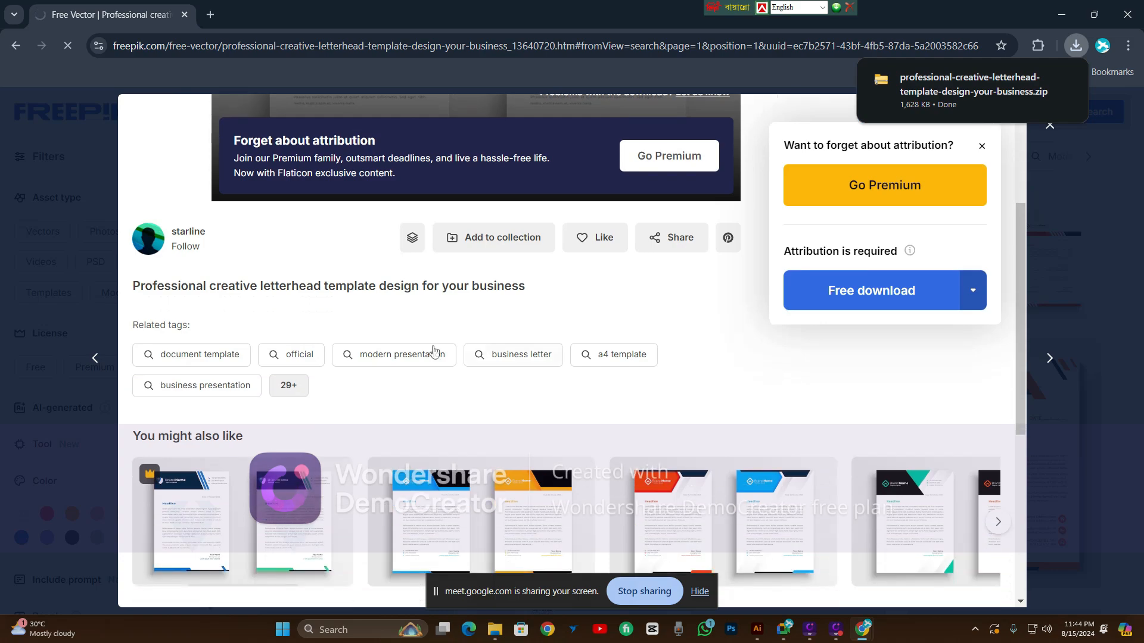
scroll(327, 346, down, 4)
scroll(327, 345, up, 4)
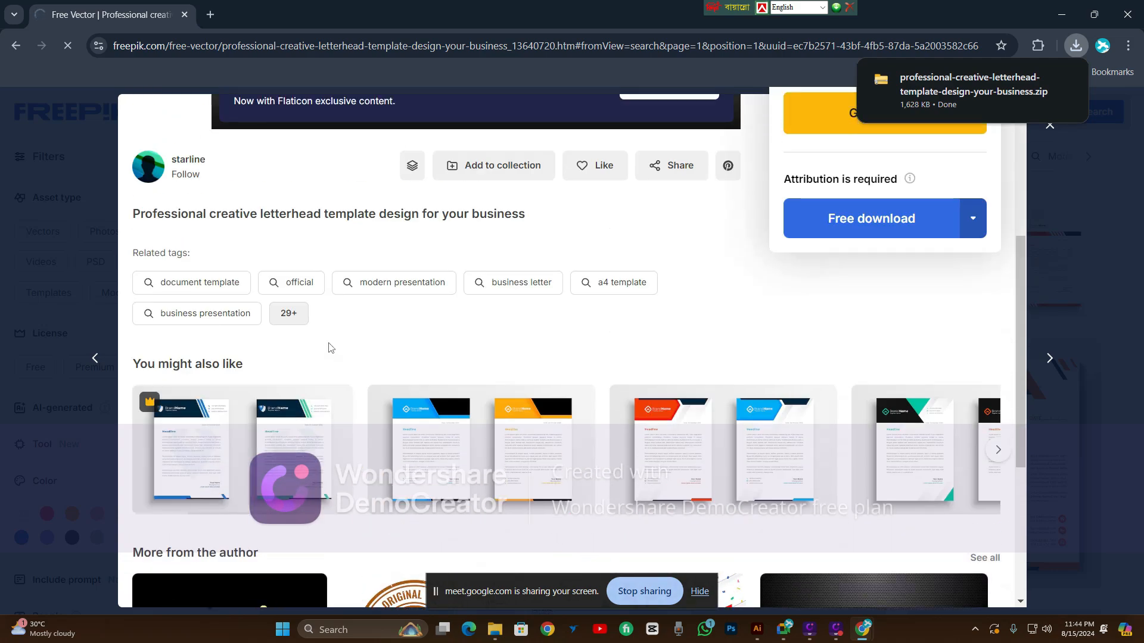
scroll(655, 359, up, 3)
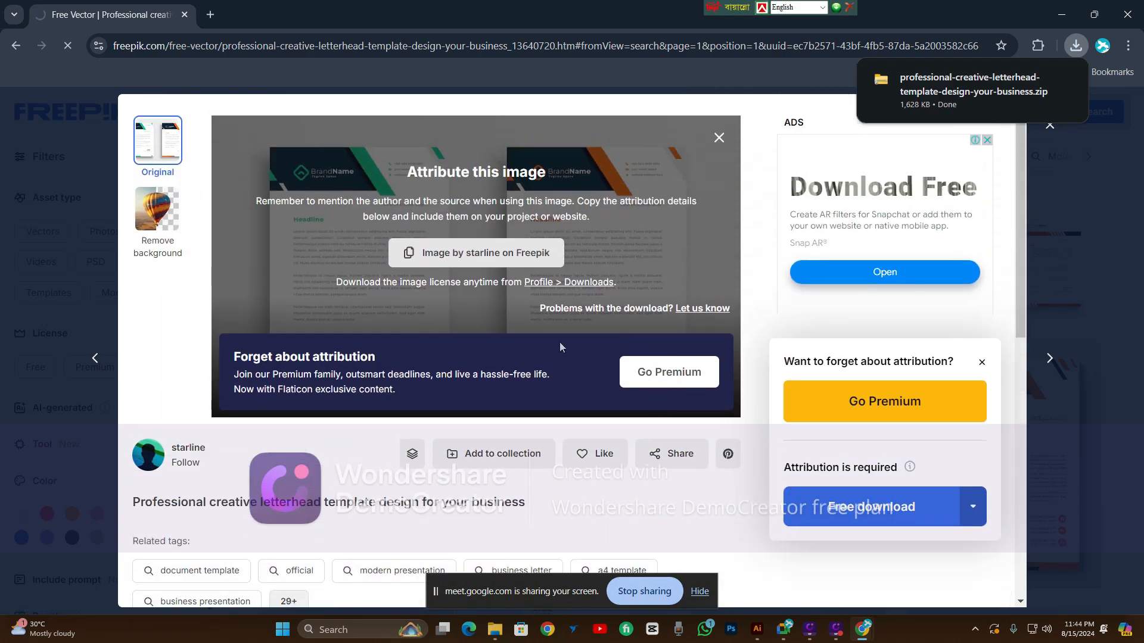
scroll(560, 345, down, 8)
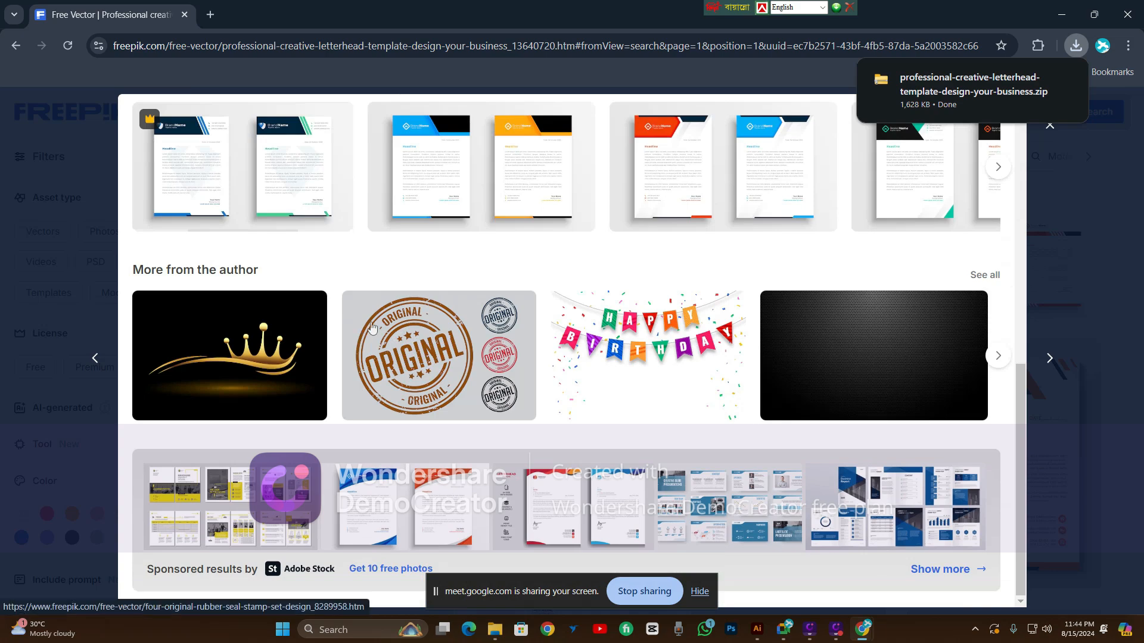
scroll(372, 327, up, 5)
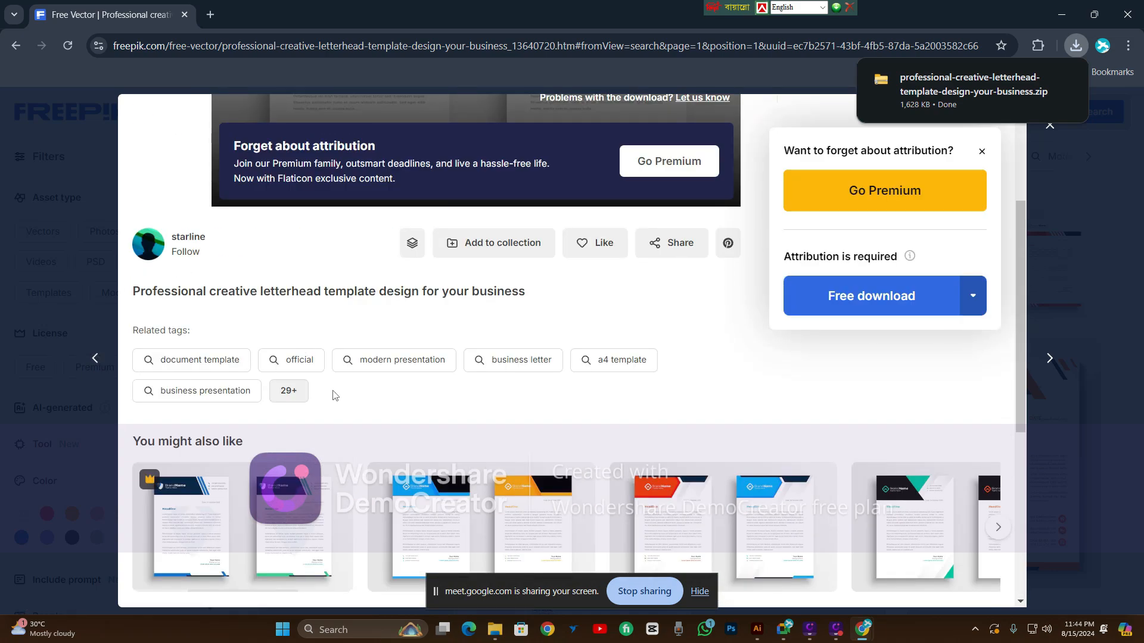
scroll(221, 325, up, 3)
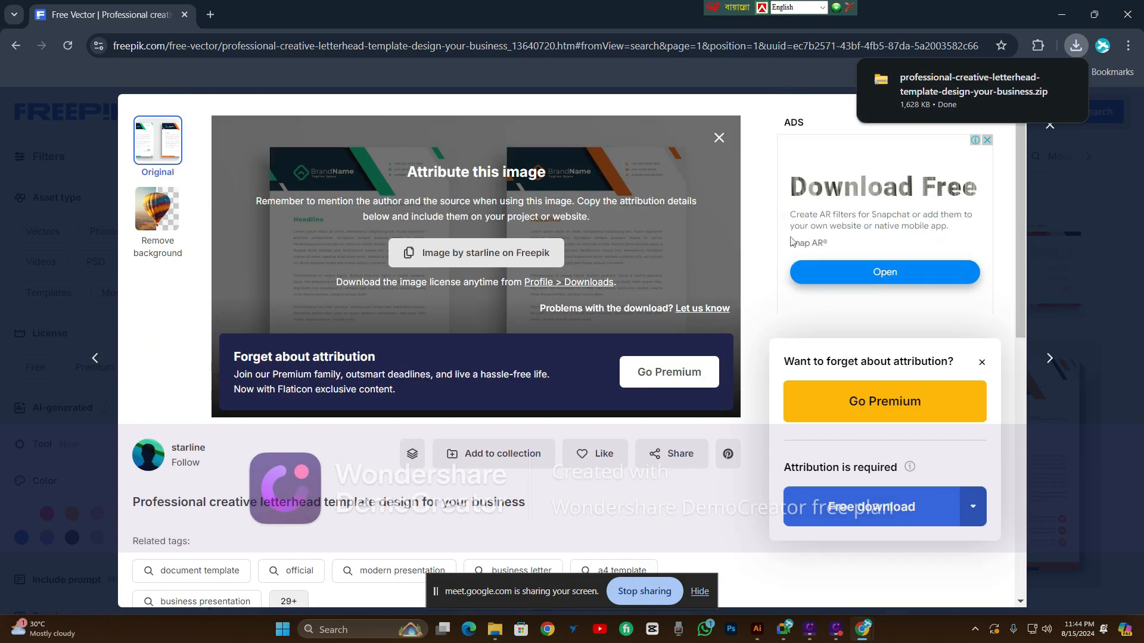
Open the downloaded letterhead ZIP archive and its Encapsulated PostScript file SL_102820_37220_29 in Illustrator
click(1041, 87)
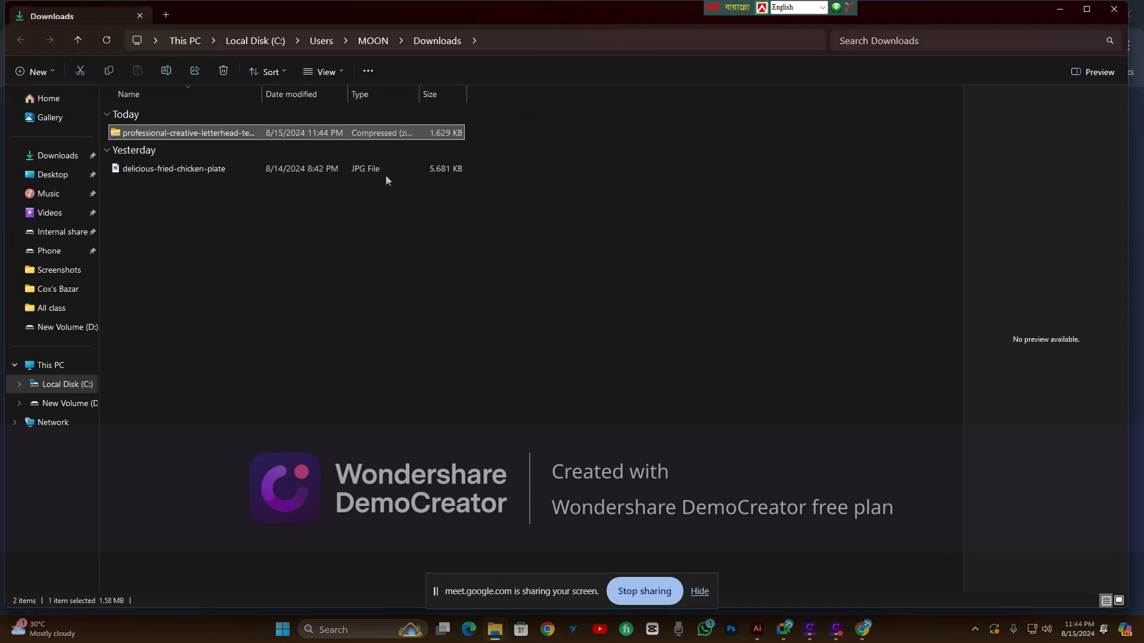
double_click(312, 136)
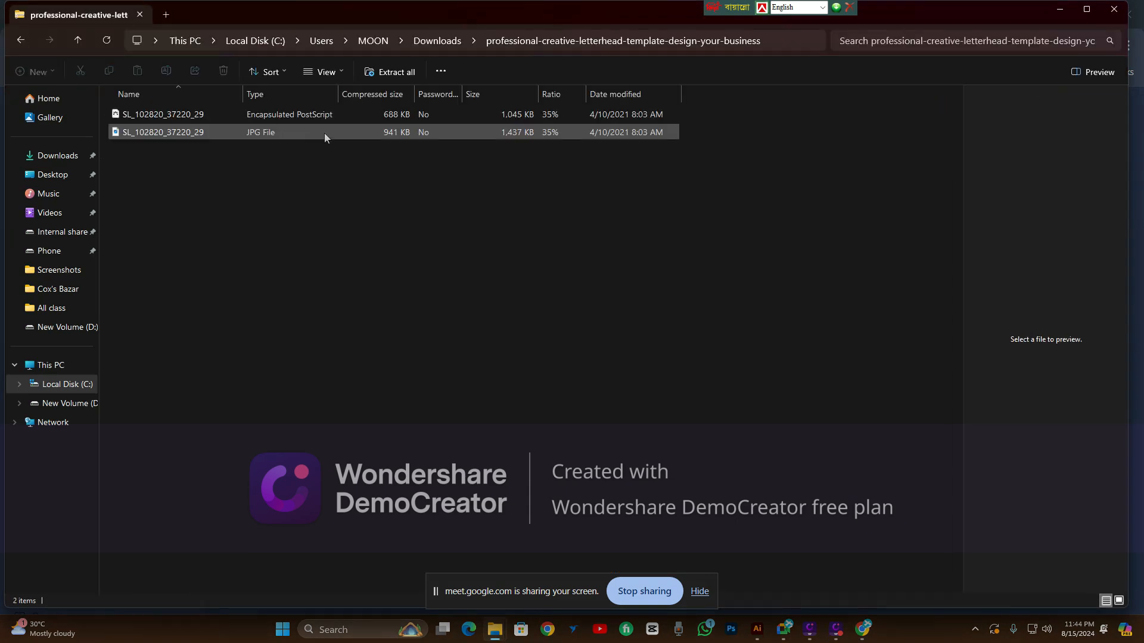
double_click(365, 114)
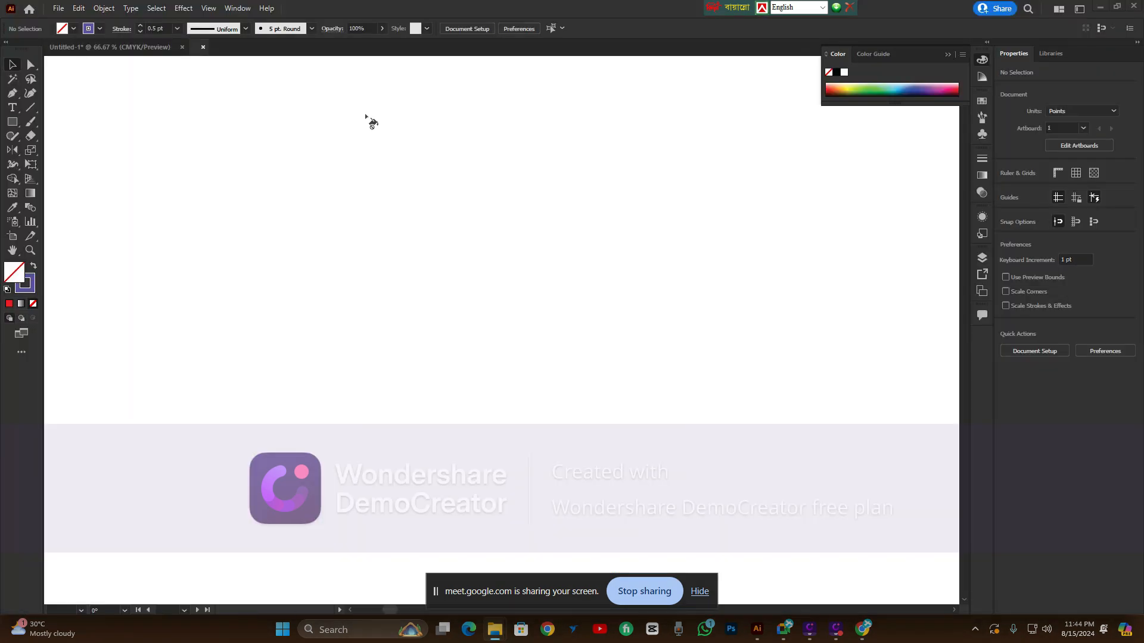
Ungroup the whole template artwork and the orange letterhead's own group, and clear the selection
scroll(503, 288, down, 3)
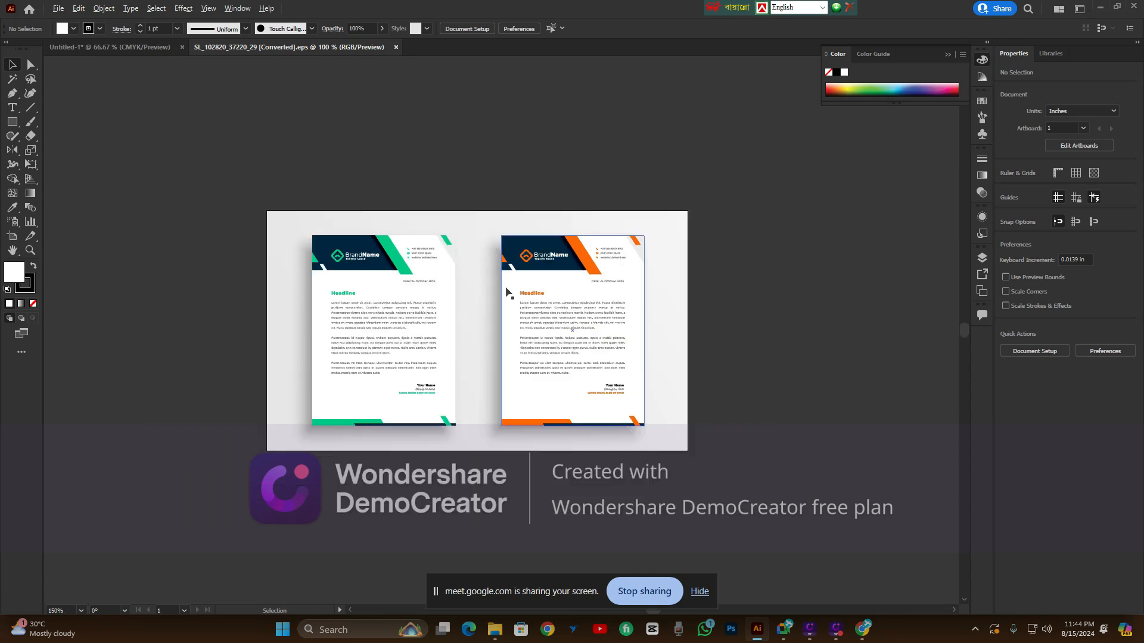
scroll(500, 268, down, 2)
scroll(512, 244, up, 3)
scroll(567, 238, down, 1)
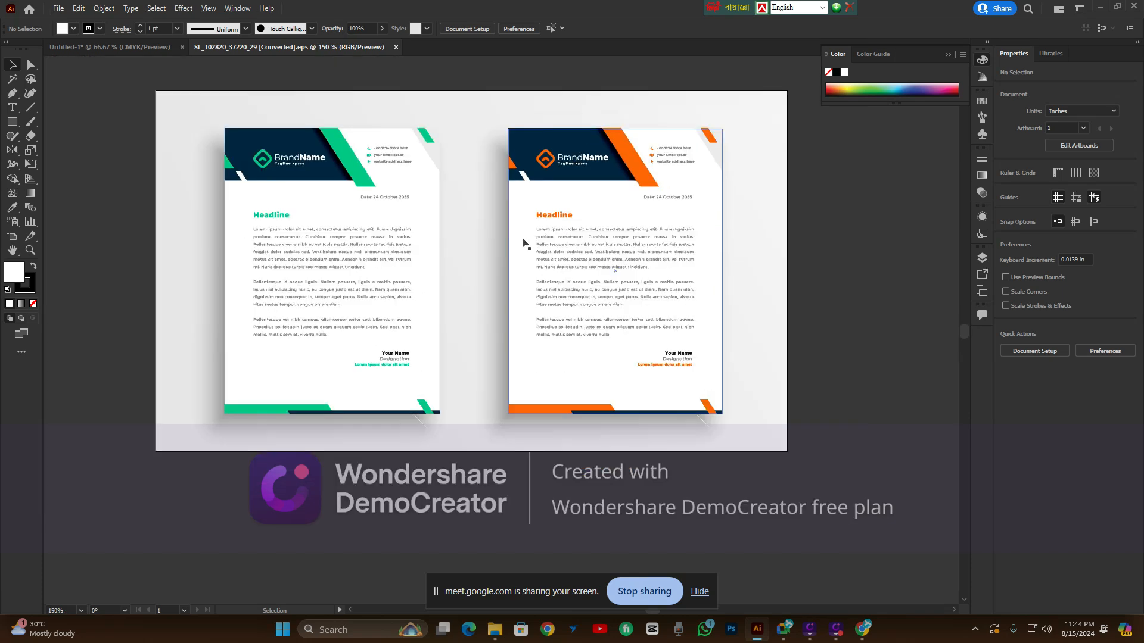
right_click(549, 239)
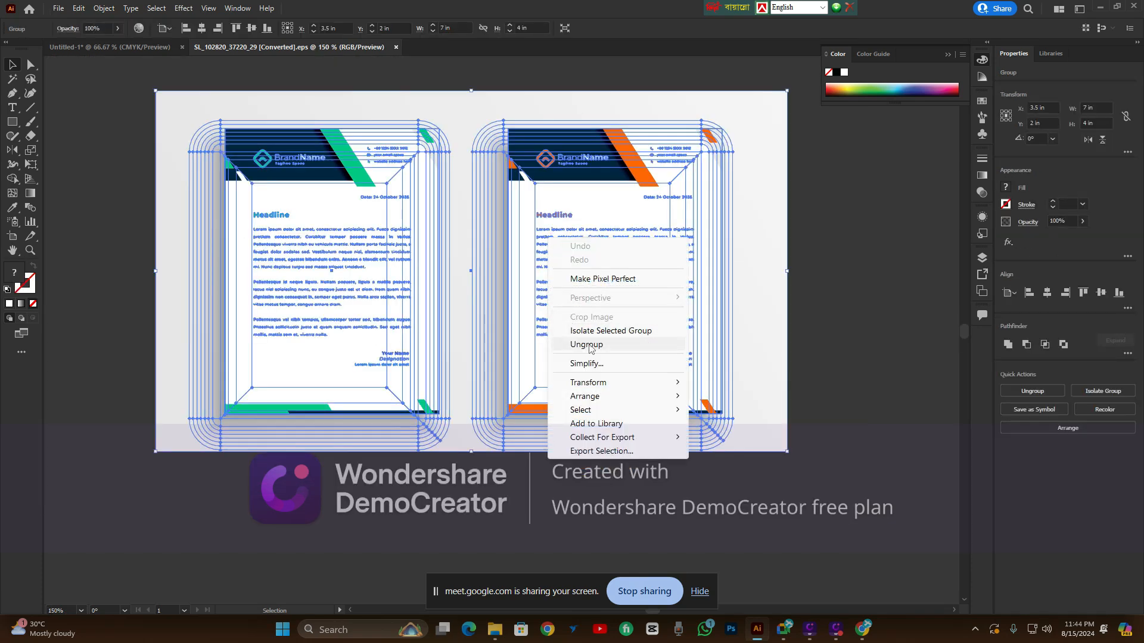
click(590, 345)
click(545, 282)
right_click(558, 275)
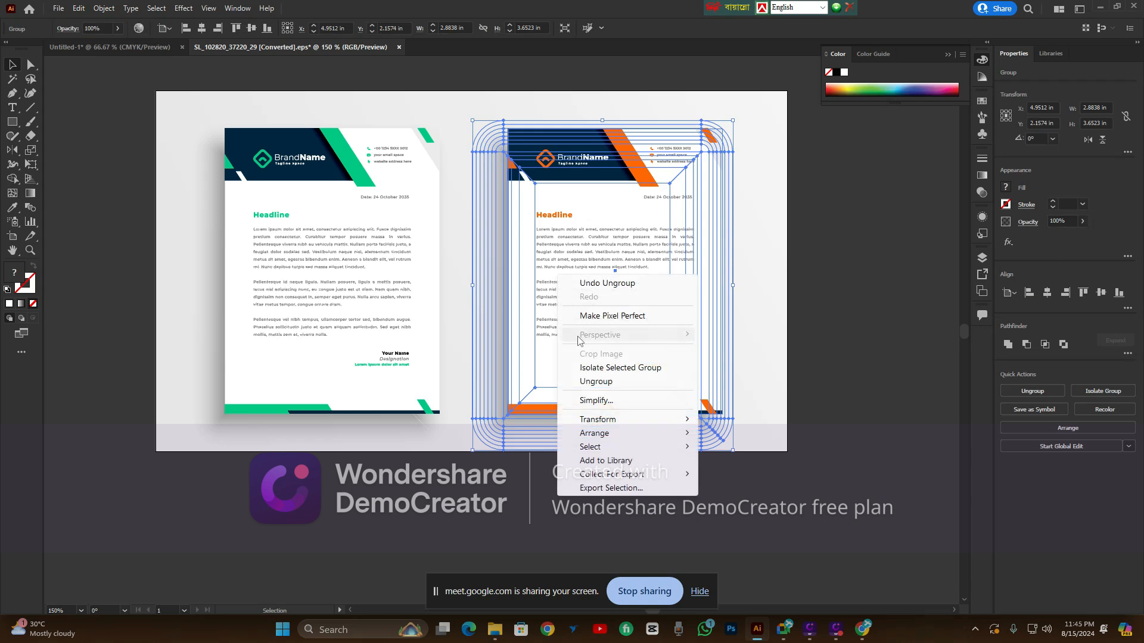
click(595, 381)
click(852, 303)
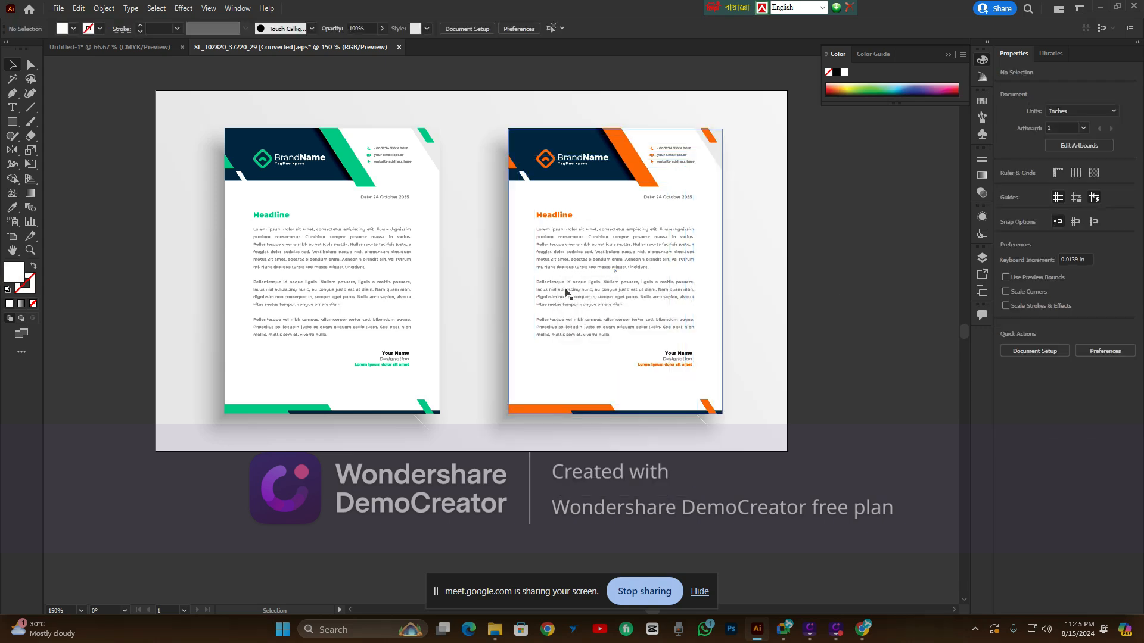
Try moving the orange letterhead's white page rectangle out to the right of the artwork, and undo the move
drag(517, 294, 766, 349)
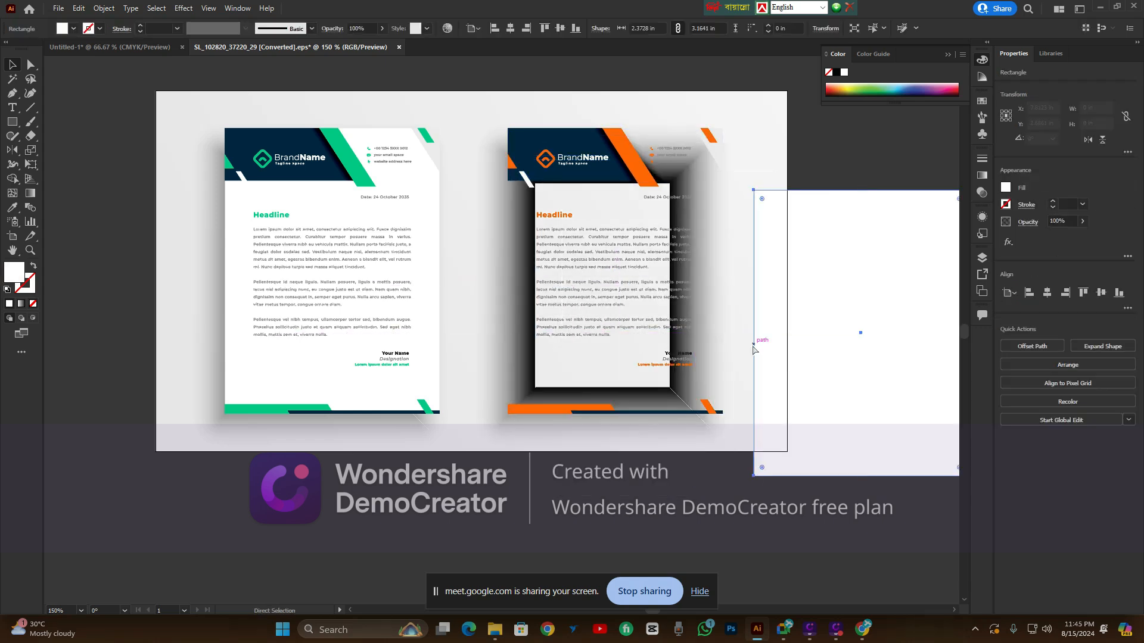
key(ctrl+z)
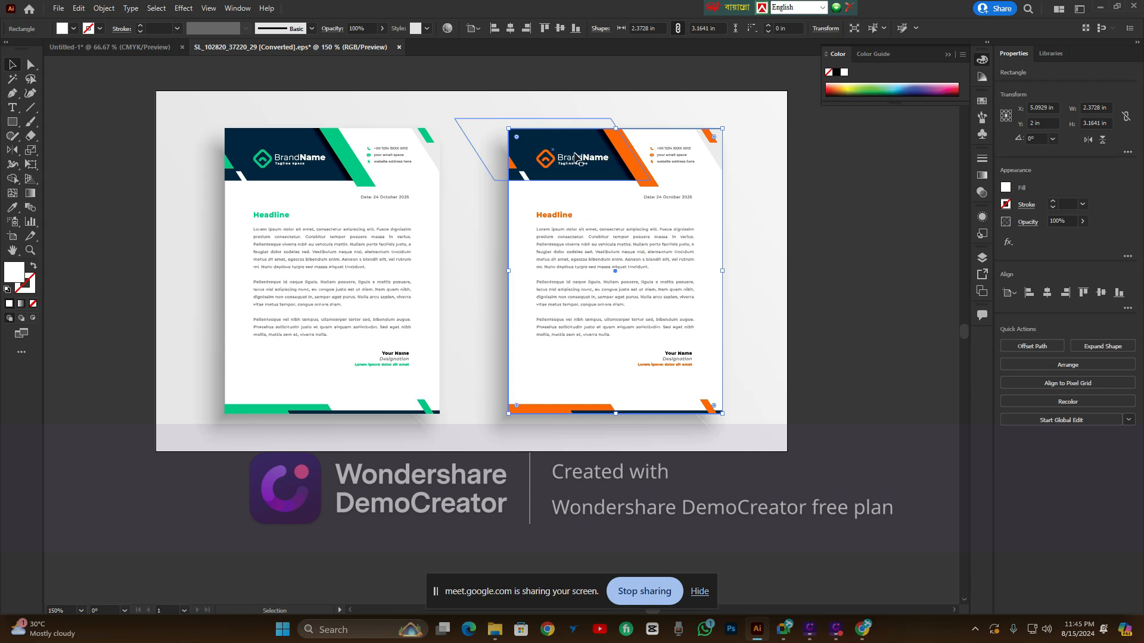
Delete the green letterhead, the grey background and the shadow behind the orange letterhead, keeping the orange design
click(460, 119)
drag(459, 119, 477, 452)
key(Delete)
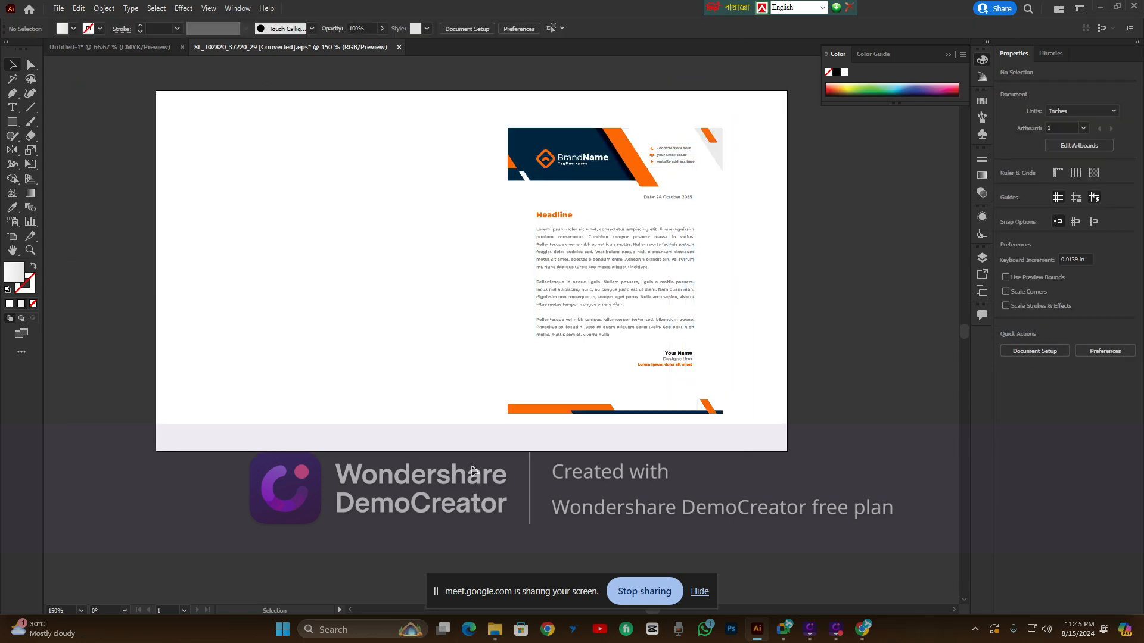